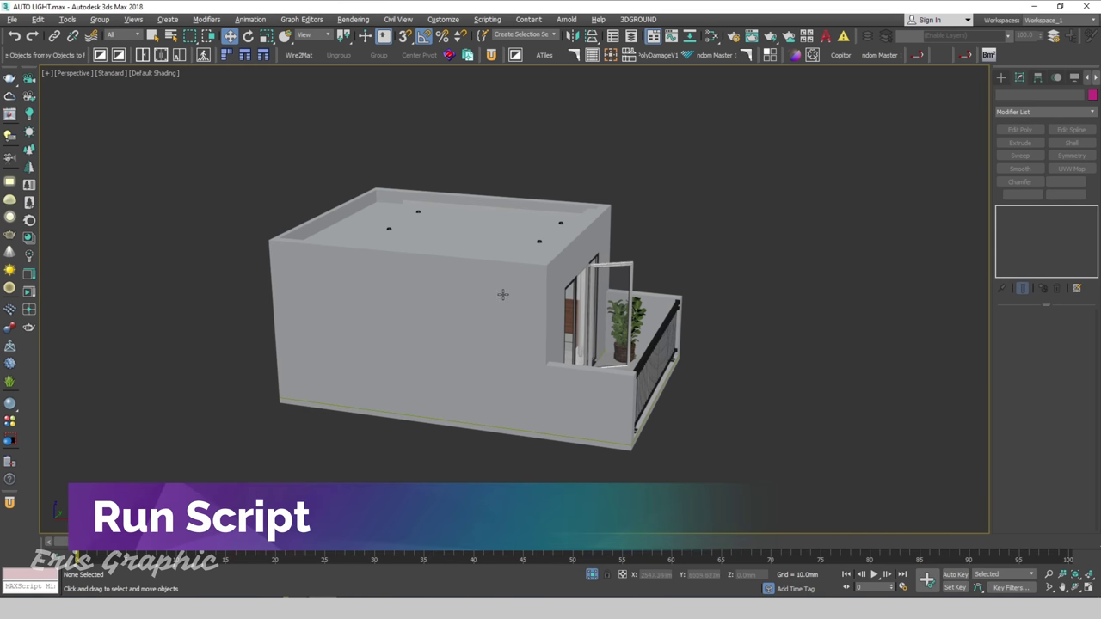
# Step: Hide the room's front wall to reveal the bedroom interior
pyautogui.click(499, 275)
pyautogui.rightClick(498, 274)
pyautogui.click(513, 255)
pyautogui.keyDown('alt'); pyautogui.moveTo(512, 256); pyautogui.dragTo(765, 260, button='middle'); pyautogui.keyUp('alt')
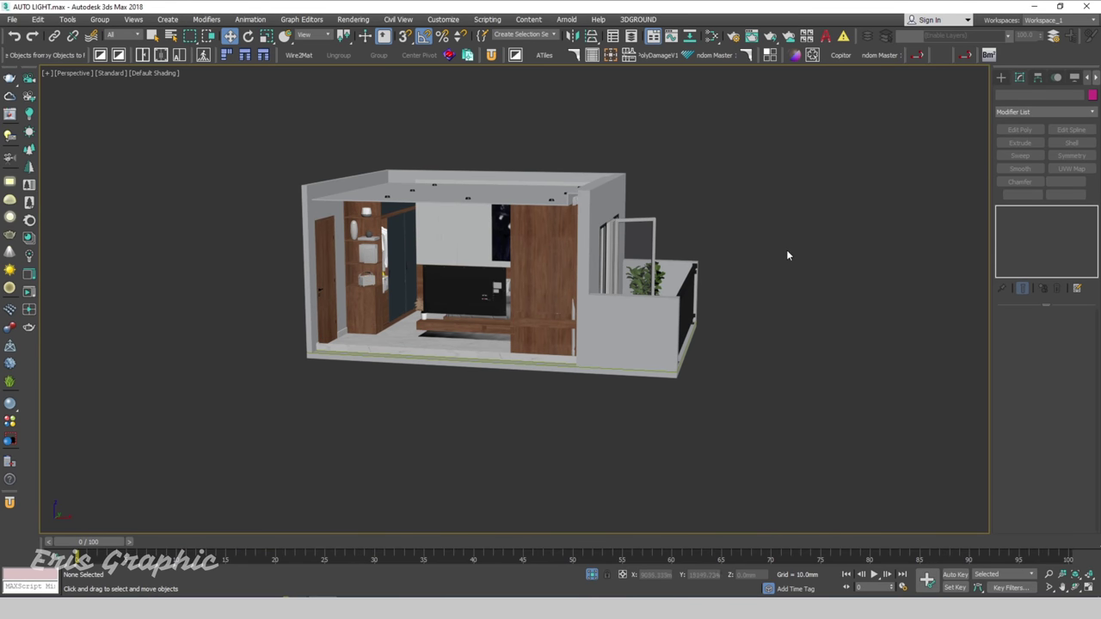
# Step: Hide the TABLE layer so the TV and desk-chair group disappear
pyautogui.click(544, 319)
pyautogui.moveTo(545, 320)
pyautogui.keyDown('alt'); pyautogui.mouseDown(button='middle')
pyautogui.moveTo(622, 263)
pyautogui.moveTo(577, 255)
pyautogui.moveTo(623, 277)
pyautogui.mouseUp(button='middle'); pyautogui.keyUp('alt')
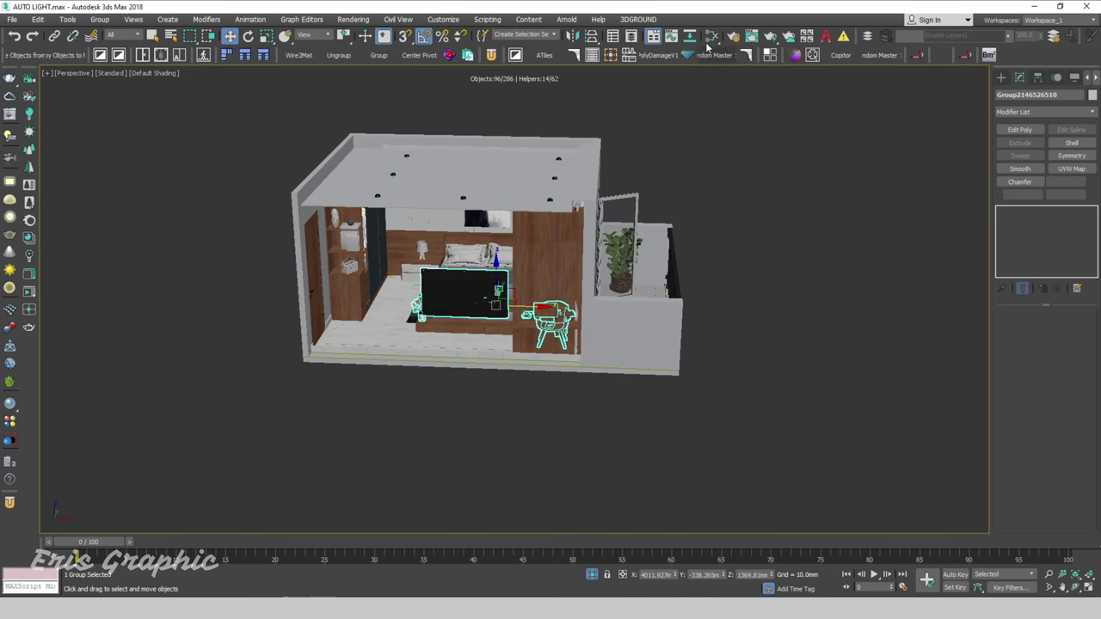
pyautogui.click(631, 36)
pyautogui.click(723, 228)
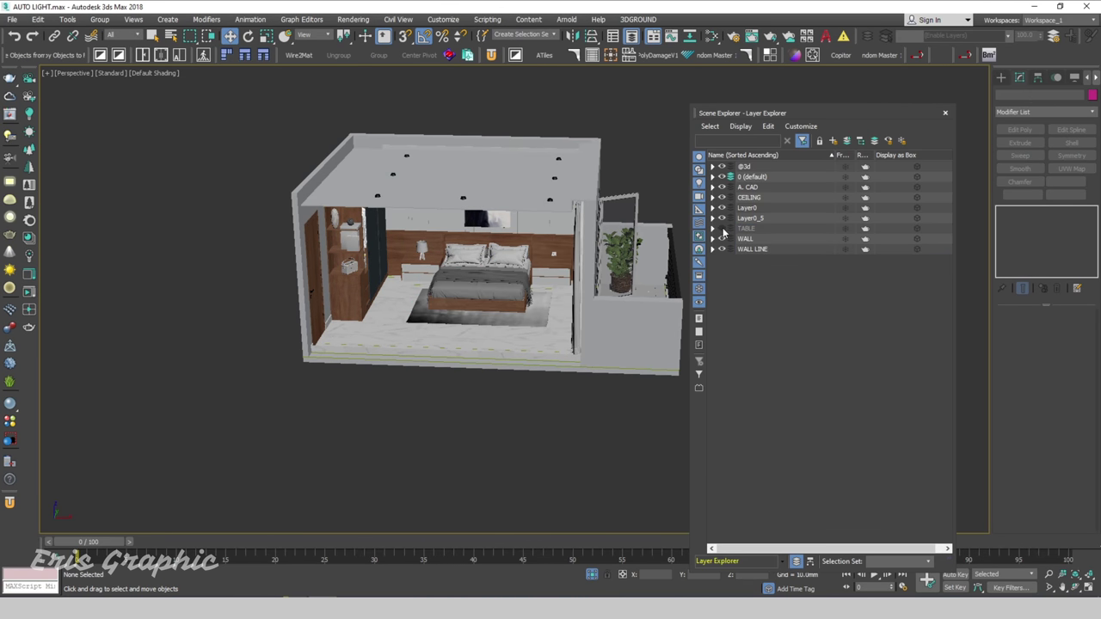
pyautogui.moveTo(635, 132)
pyautogui.keyDown('alt'); pyautogui.mouseDown(button='middle')
pyautogui.moveTo(632, 152)
pyautogui.moveTo(584, 146)
pyautogui.mouseUp(button='middle'); pyautogui.keyUp('alt')
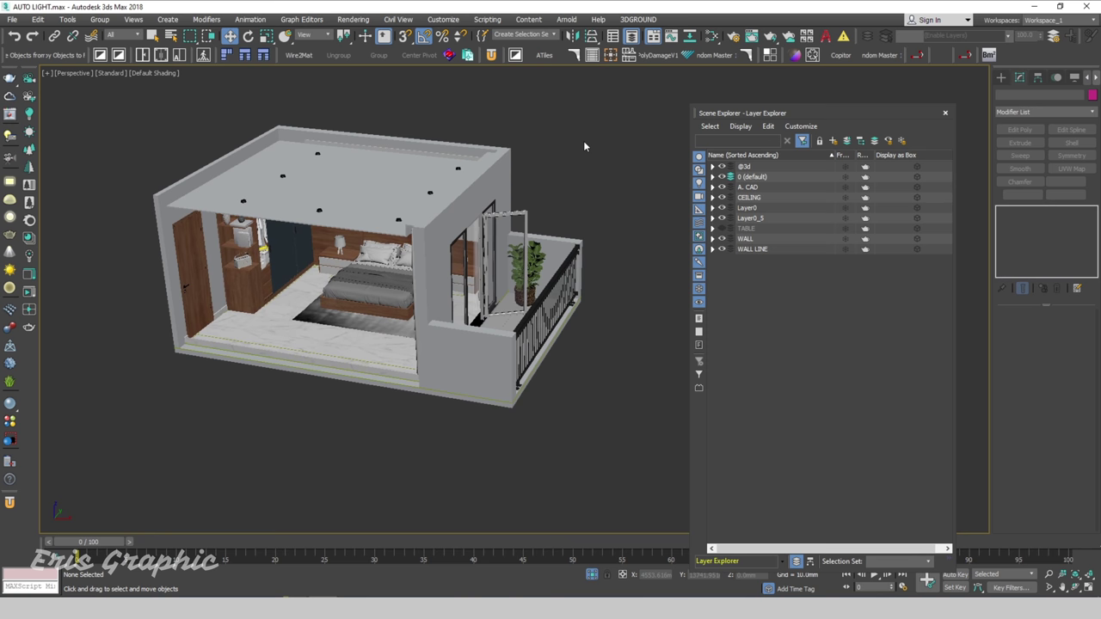
pyautogui.click(945, 113)
pyautogui.moveTo(745, 157); pyautogui.dragTo(688, 195, button='middle')
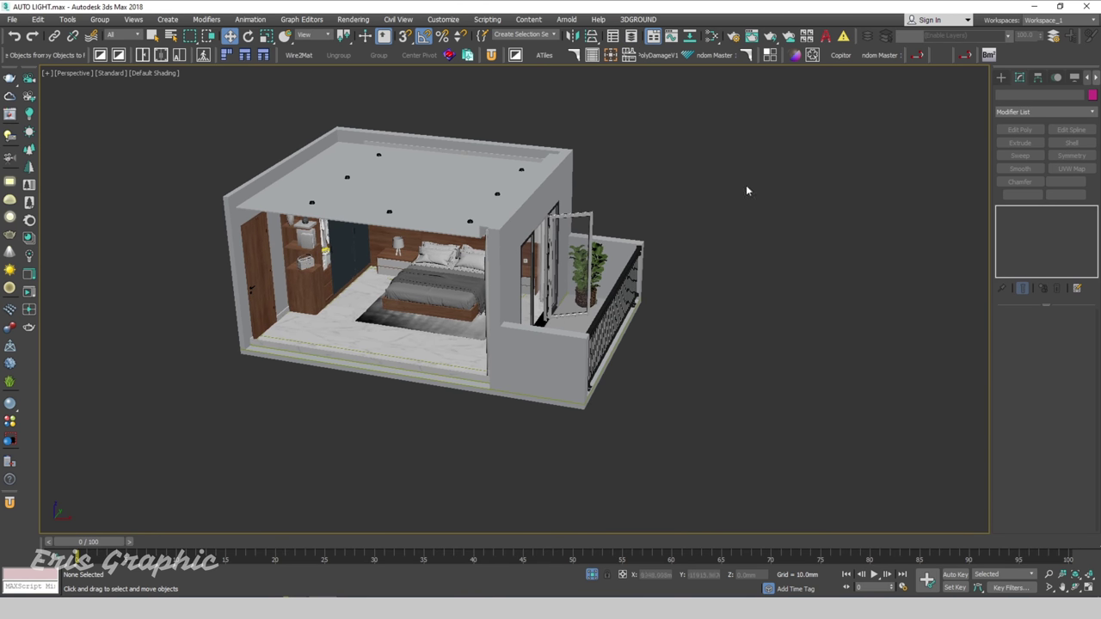
pyautogui.moveTo(747, 214); pyautogui.dragTo(727, 224, button='middle')
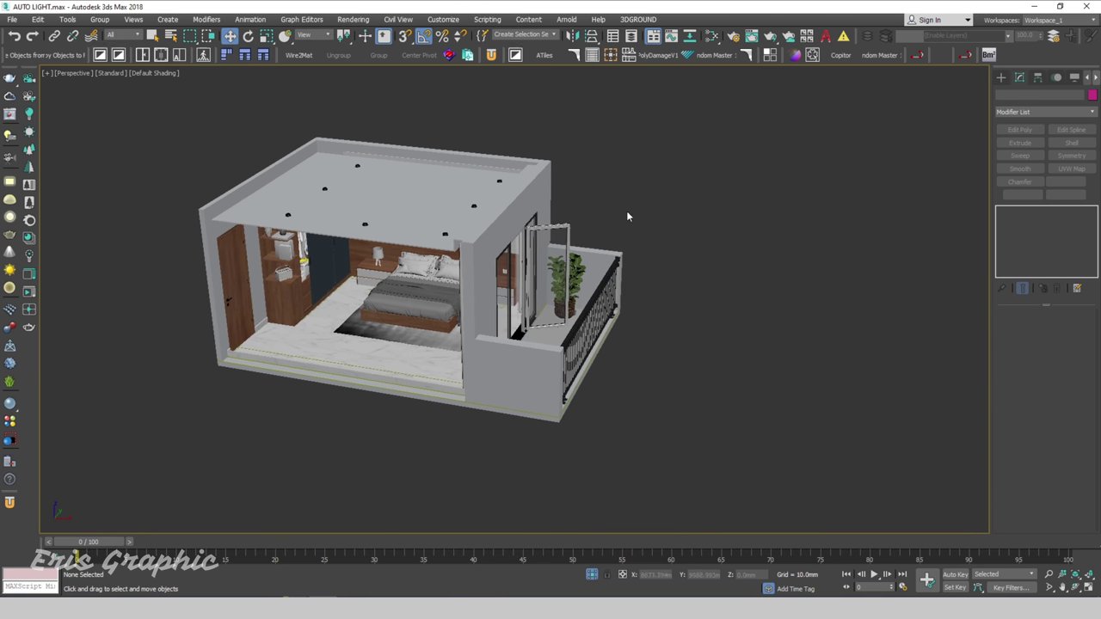
# Step: Launch the Auto Light 1.29 script and pick the balcony glass door group, zooming in on it
pyautogui.click(609, 54)
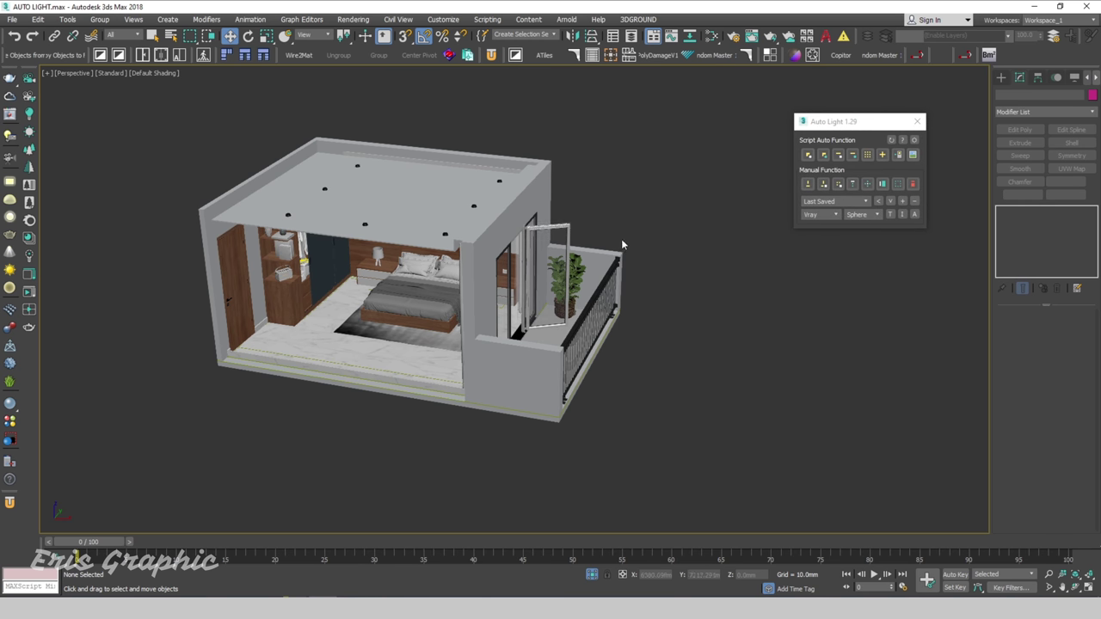
pyautogui.click(551, 258)
pyautogui.keyDown('alt'); pyautogui.moveTo(602, 258); pyautogui.dragTo(602, 172, button='middle'); pyautogui.keyUp('alt')
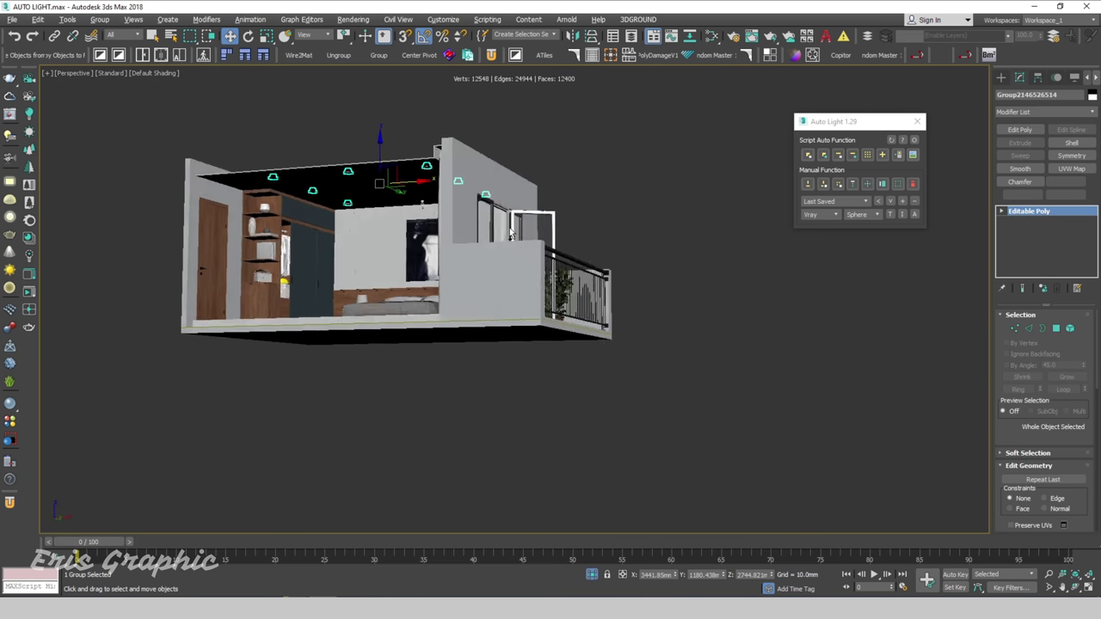
pyautogui.keyDown('alt'); pyautogui.moveTo(510, 234); pyautogui.dragTo(641, 224, button='middle'); pyautogui.keyUp('alt')
pyautogui.click(642, 224)
pyautogui.click(544, 217)
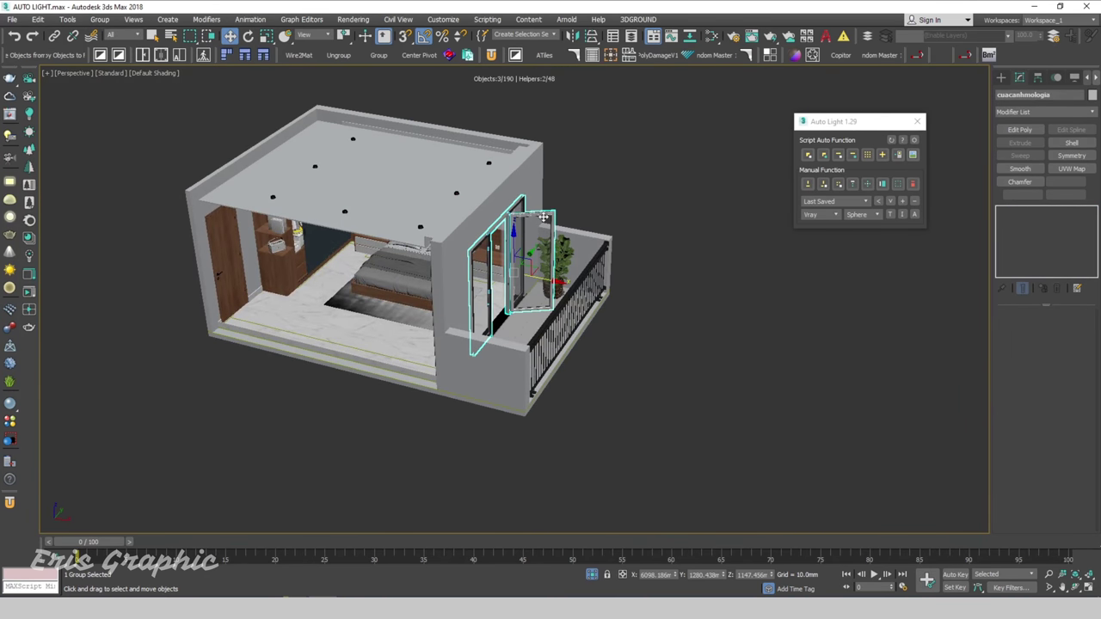
pyautogui.moveTo(657, 188); pyautogui.dragTo(610, 203, button='middle')
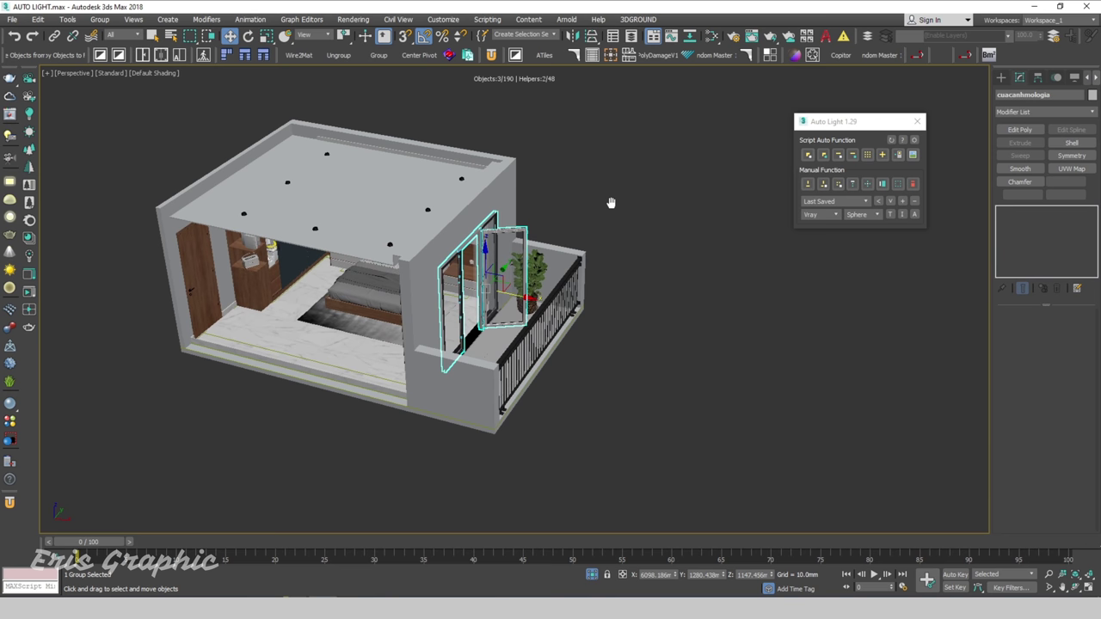
pyautogui.scroll(5, 520, 264)
pyautogui.keyDown('alt'); pyautogui.moveTo(456, 231); pyautogui.dragTo(585, 271, button='middle'); pyautogui.keyUp('alt')
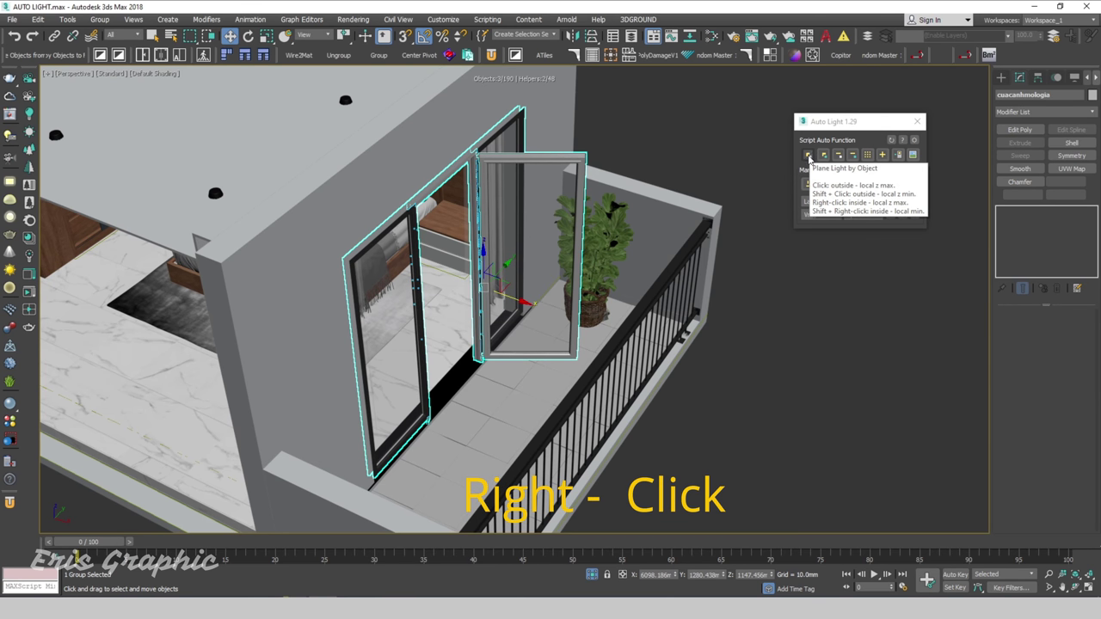
# Step: Create a Corona plane light on the balcony door's inside face with Plane Light by Object
pyautogui.rightClick(808, 156)
pyautogui.moveTo(567, 258)
pyautogui.keyDown('alt'); pyautogui.mouseDown(button='middle')
pyautogui.moveTo(525, 255)
pyautogui.moveTo(678, 309)
pyautogui.mouseUp(button='middle'); pyautogui.keyUp('alt')
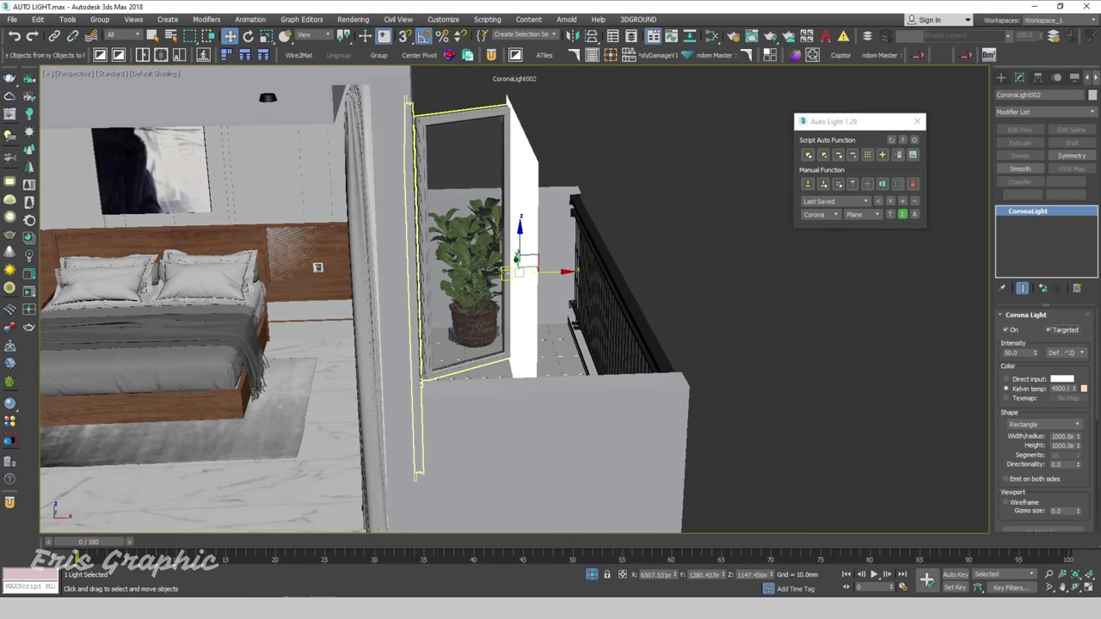
pyautogui.click(514, 272)
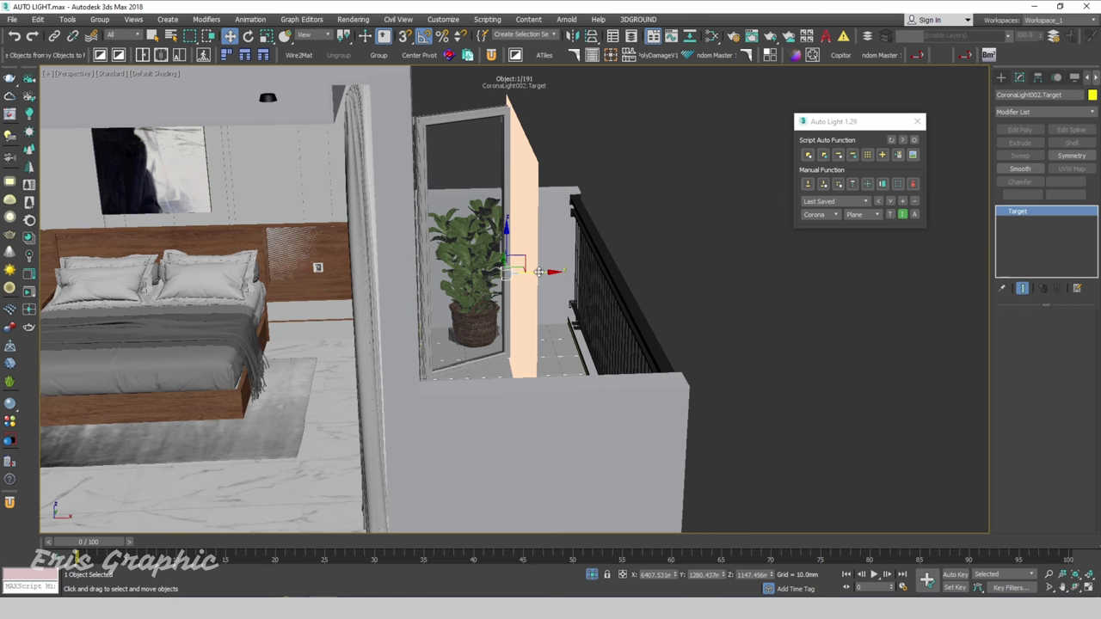
pyautogui.moveTo(516, 271); pyautogui.dragTo(481, 272)
pyautogui.keyDown('alt'); pyautogui.moveTo(481, 271); pyautogui.dragTo(625, 291, button='middle'); pyautogui.keyUp('alt')
# Step: Make the plane light untargeted and shift it left along X into the doorway
pyautogui.click(513, 289)
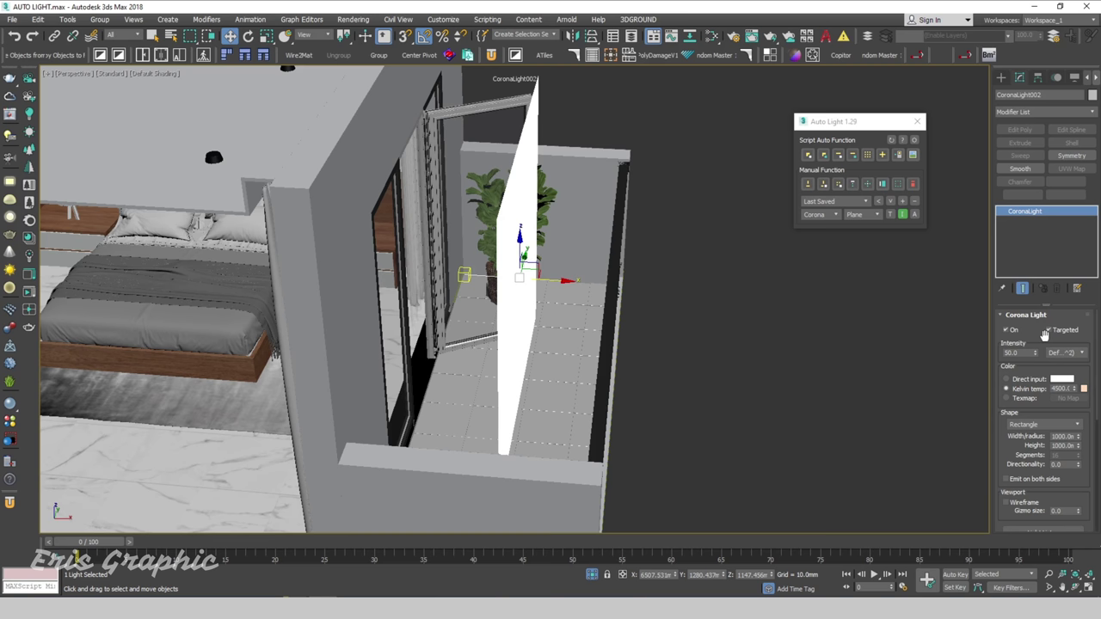
pyautogui.click(1049, 331)
pyautogui.keyDown('alt'); pyautogui.moveTo(602, 292); pyautogui.dragTo(550, 283, button='middle'); pyautogui.keyUp('alt')
pyautogui.moveTo(541, 268); pyautogui.dragTo(418, 265)
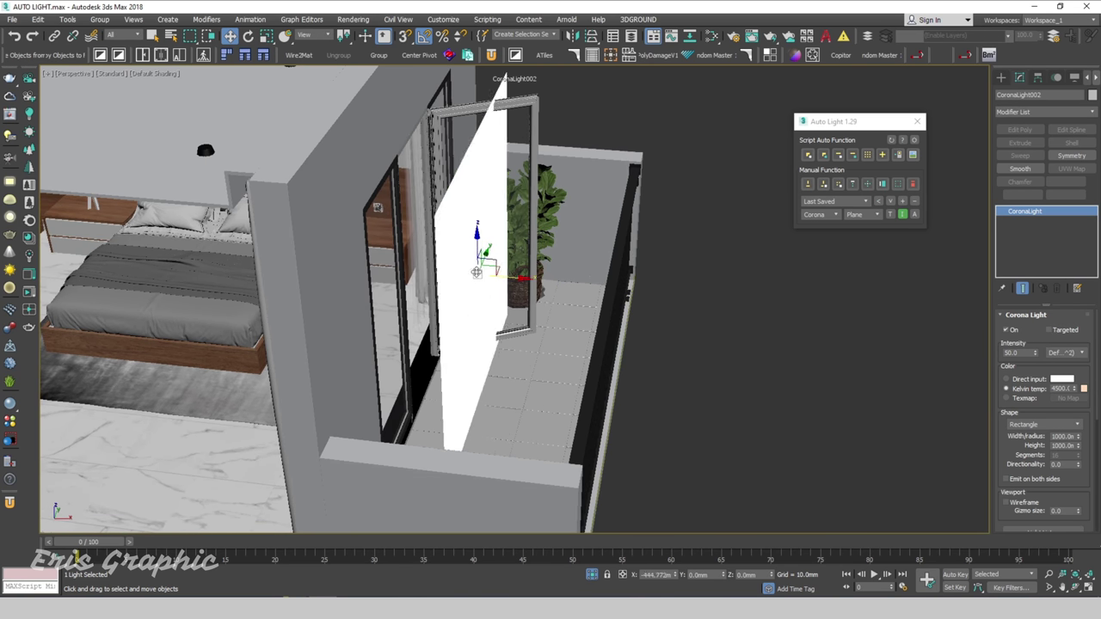
pyautogui.scroll(2, 413, 270)
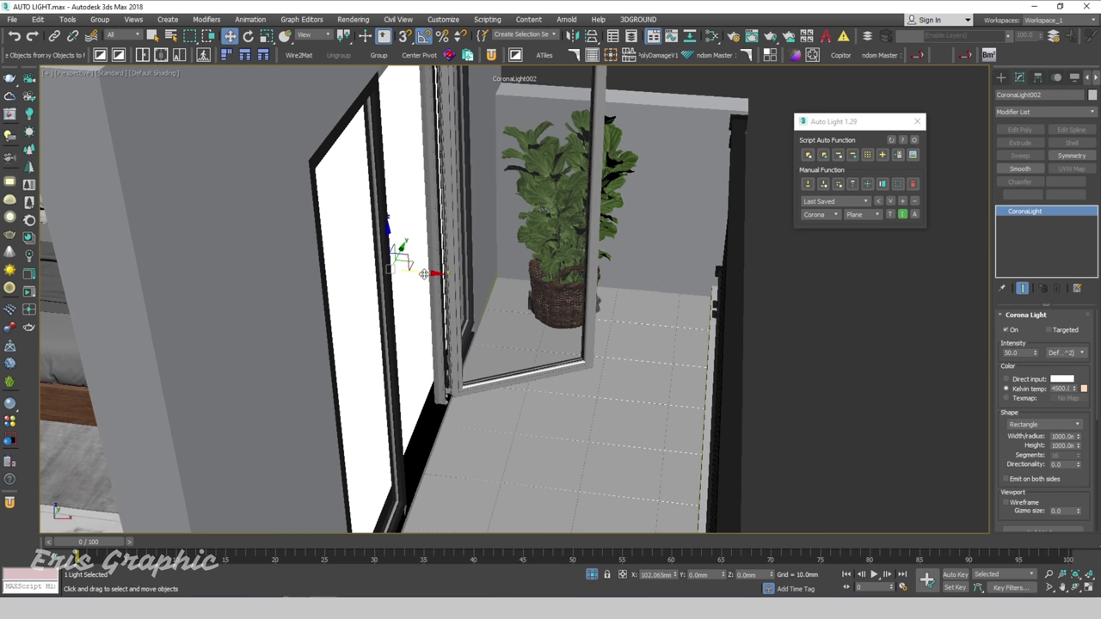
pyautogui.scroll(-5, 550, 308)
pyautogui.moveTo(550, 292)
pyautogui.keyDown('alt'); pyautogui.mouseDown(button='middle')
pyautogui.moveTo(551, 270)
pyautogui.moveTo(541, 278)
pyautogui.moveTo(558, 256)
pyautogui.moveTo(523, 283)
pyautogui.moveTo(512, 311)
pyautogui.mouseUp(button='middle'); pyautogui.keyUp('alt')
pyautogui.scroll(5, 455, 295)
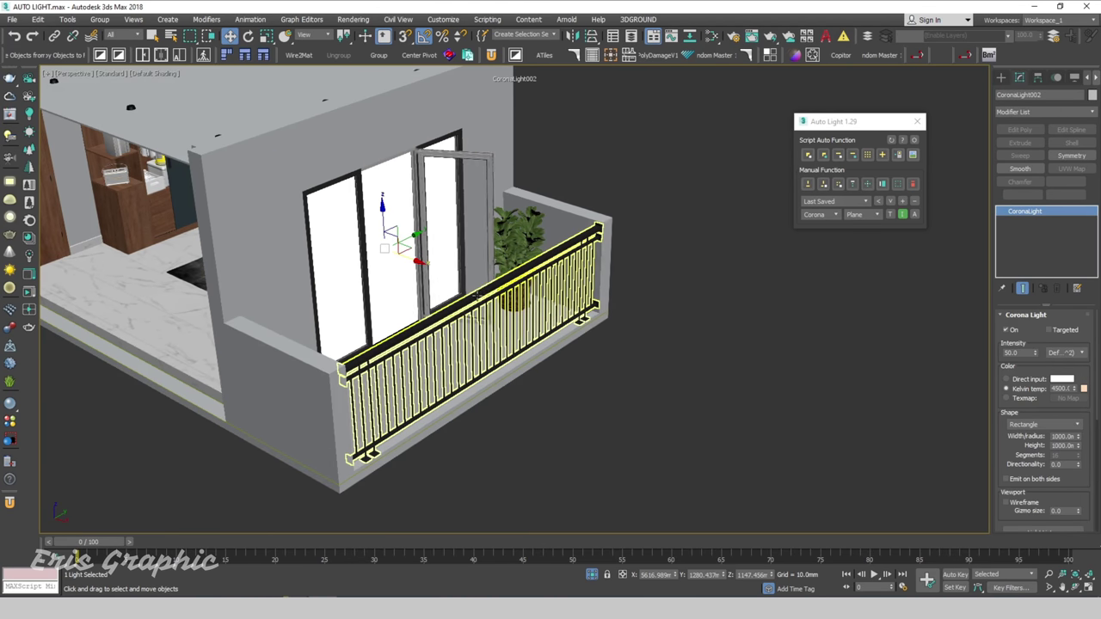
pyautogui.click(643, 378)
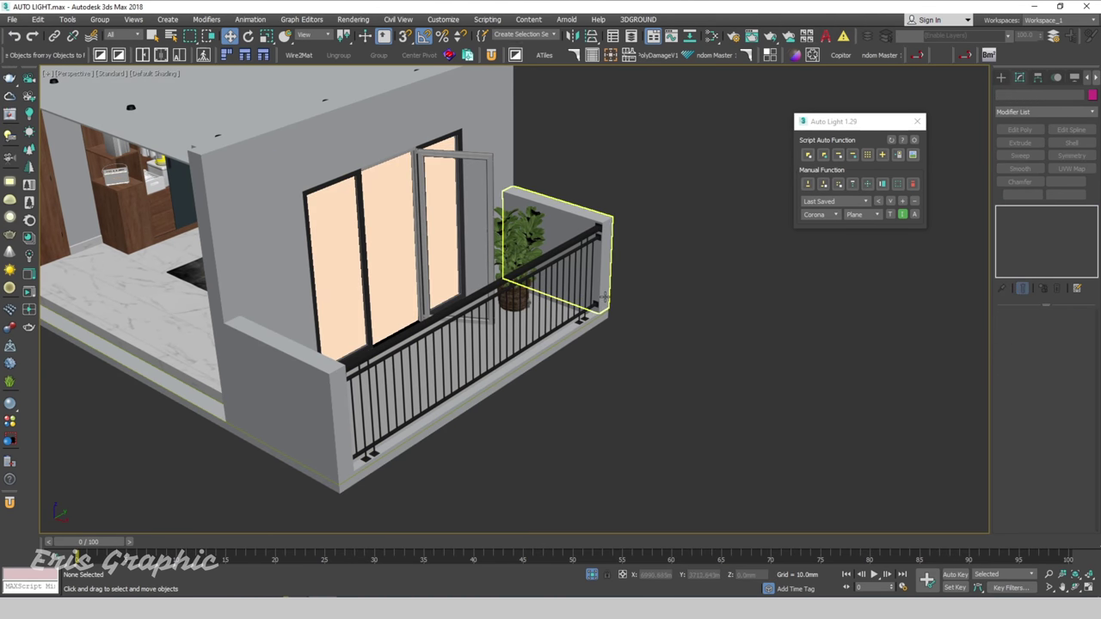
# Step: Switch to a two-pane layout with camera and perspective viewports
pyautogui.hotkey('alt', 'w')
pyautogui.click(289, 275)
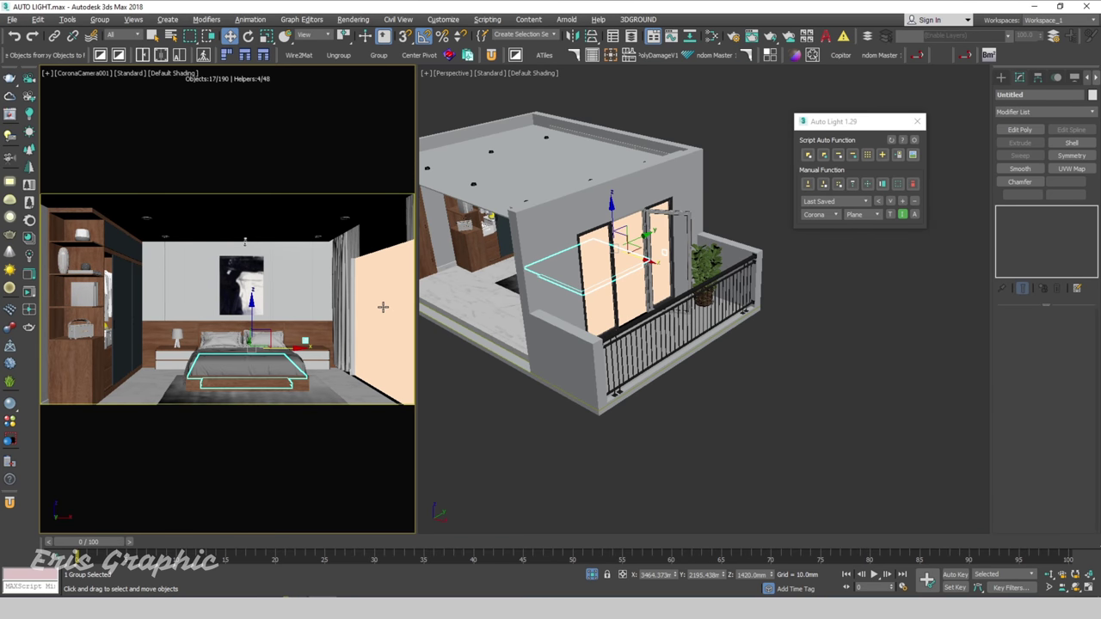
pyautogui.press('p')
pyautogui.click(642, 420)
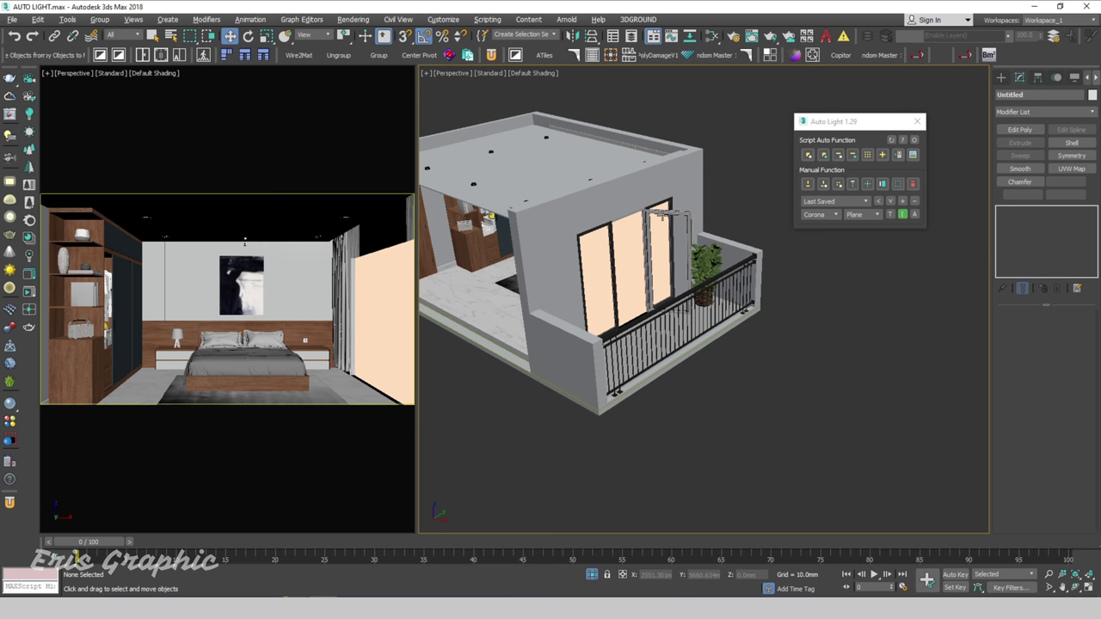
# Step: Lock Render Setup's View to Render to CoronaCamera001, with the left pane showing that camera
pyautogui.click(352, 19)
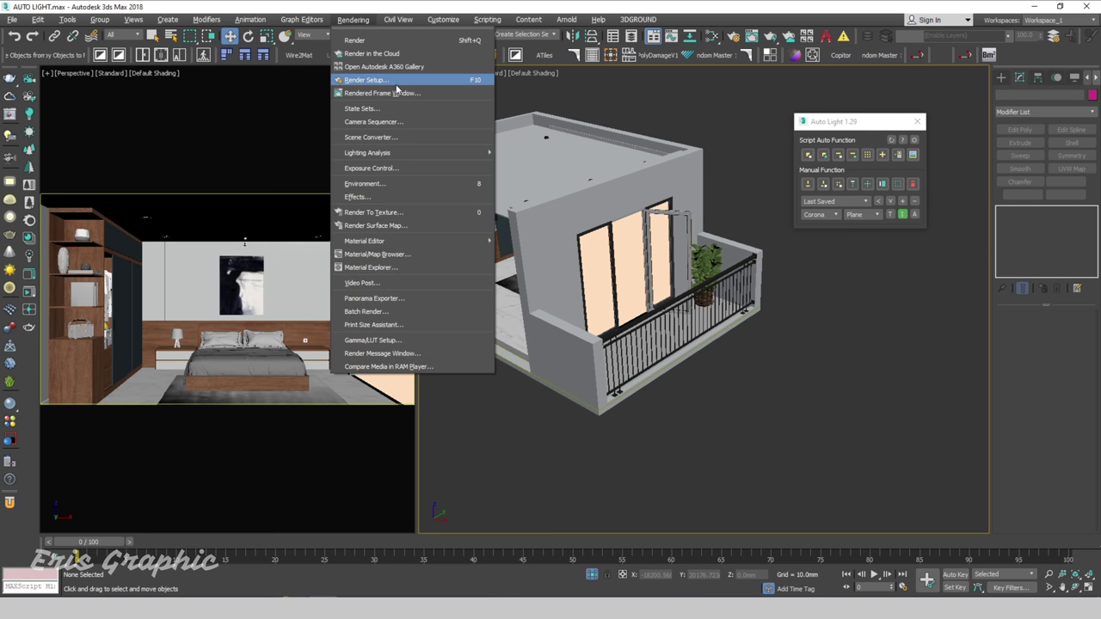
pyautogui.click(382, 83)
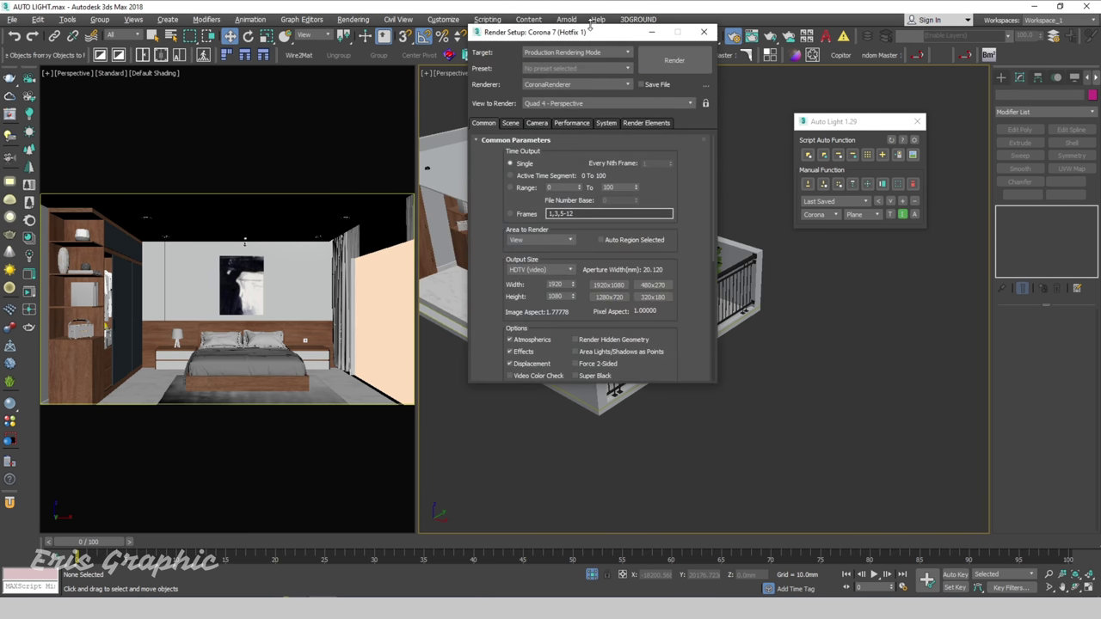
pyautogui.moveTo(590, 27); pyautogui.dragTo(733, 44)
pyautogui.click(291, 240)
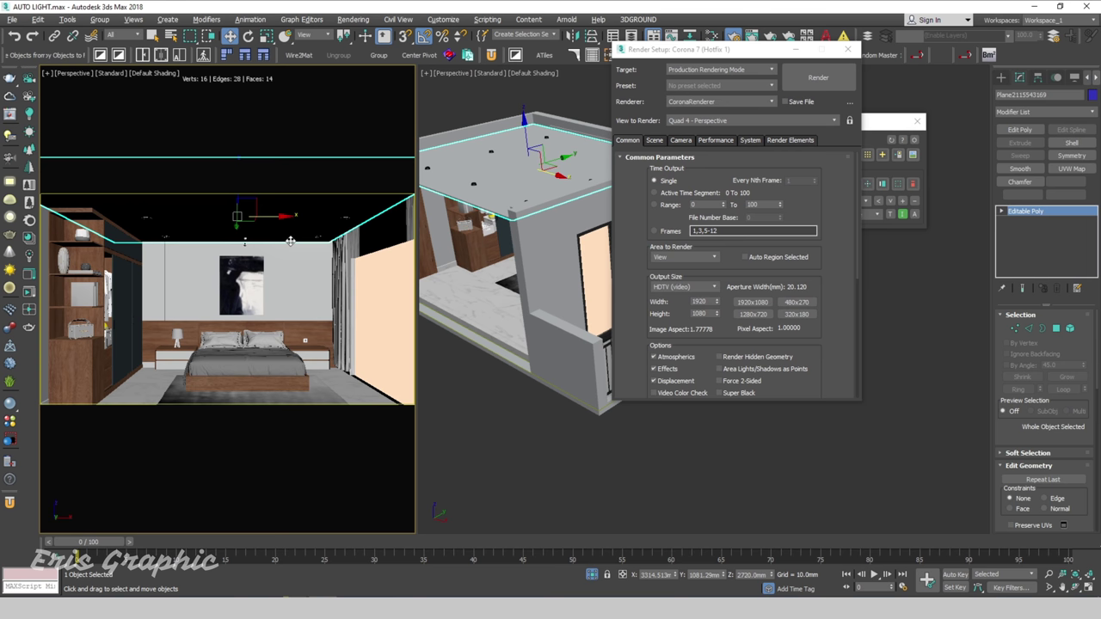
pyautogui.press('c')
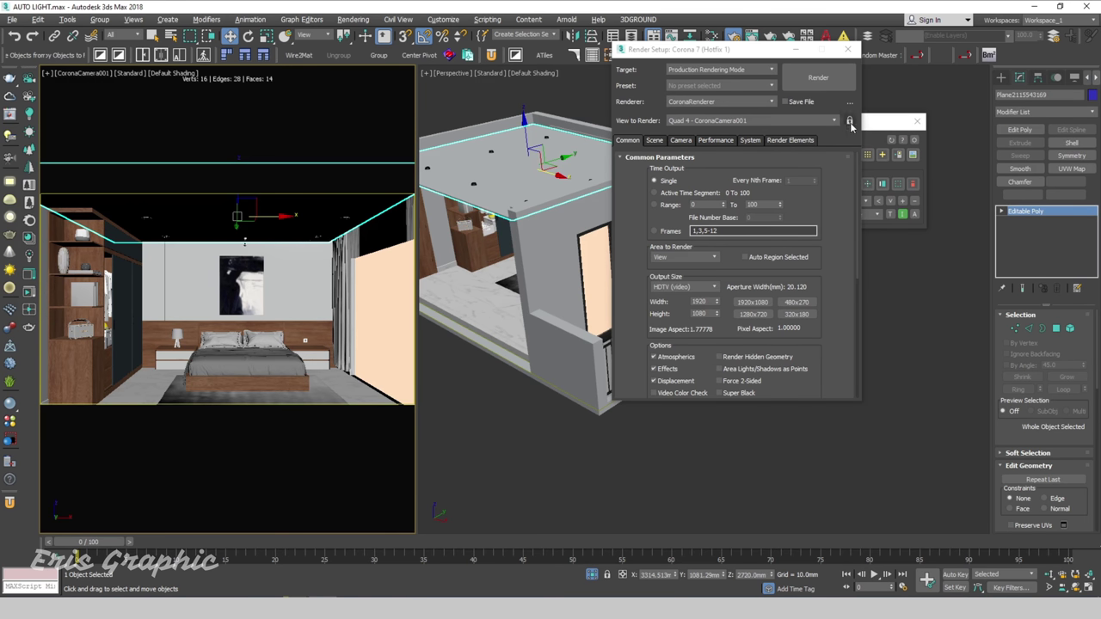
pyautogui.click(848, 49)
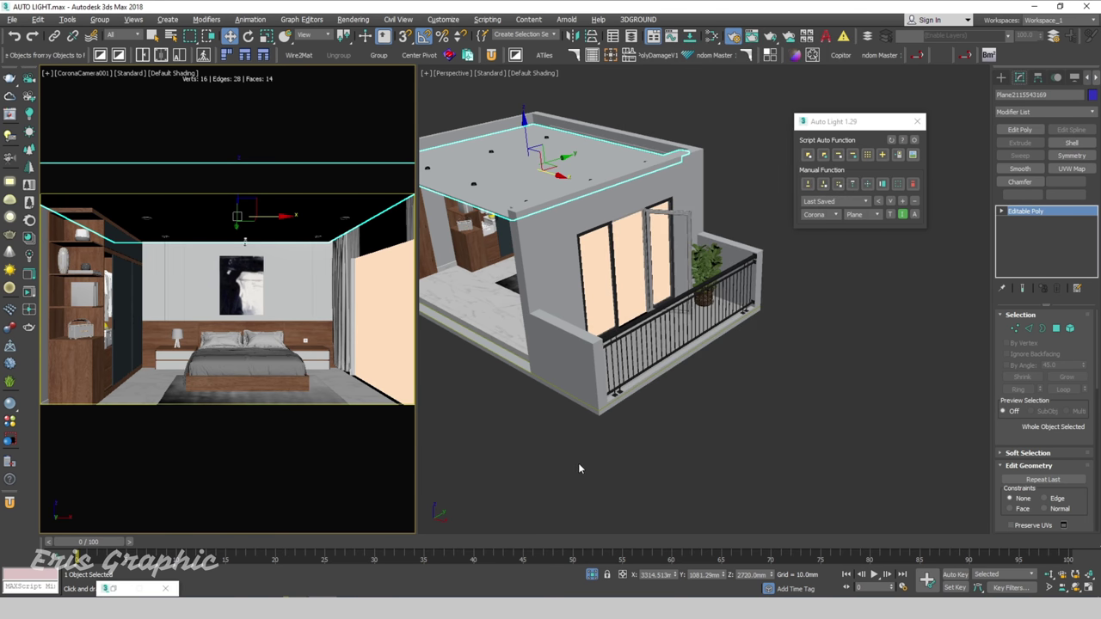
pyautogui.click(579, 469)
pyautogui.click(247, 366)
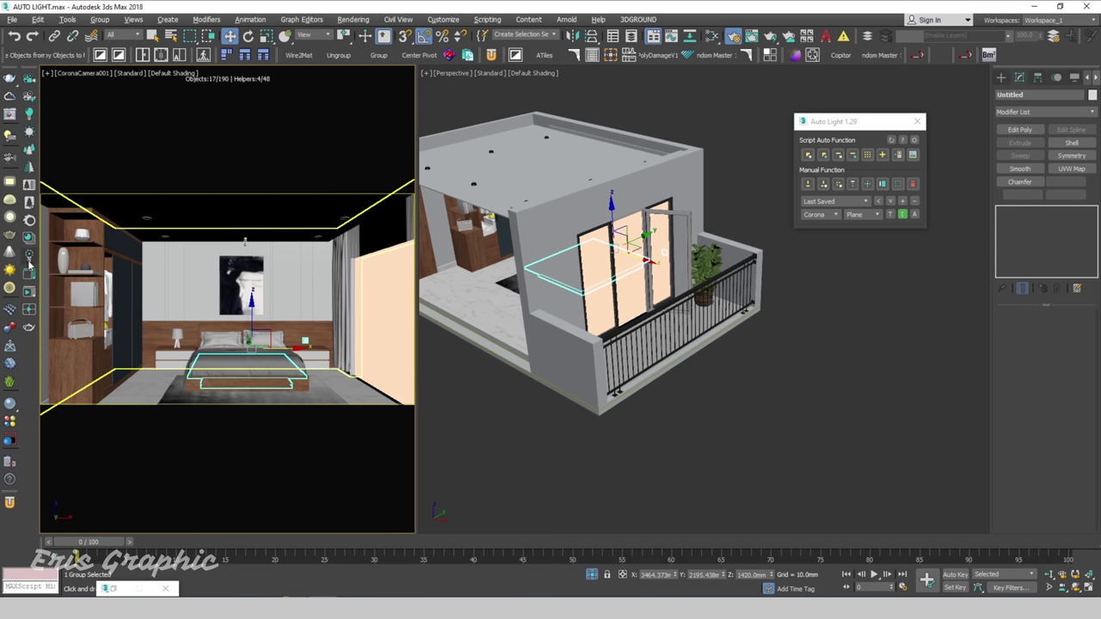
# Step: Start a Corona interactive render from CoronaCamera001 and move the Auto Light panel aside
pyautogui.click(30, 315)
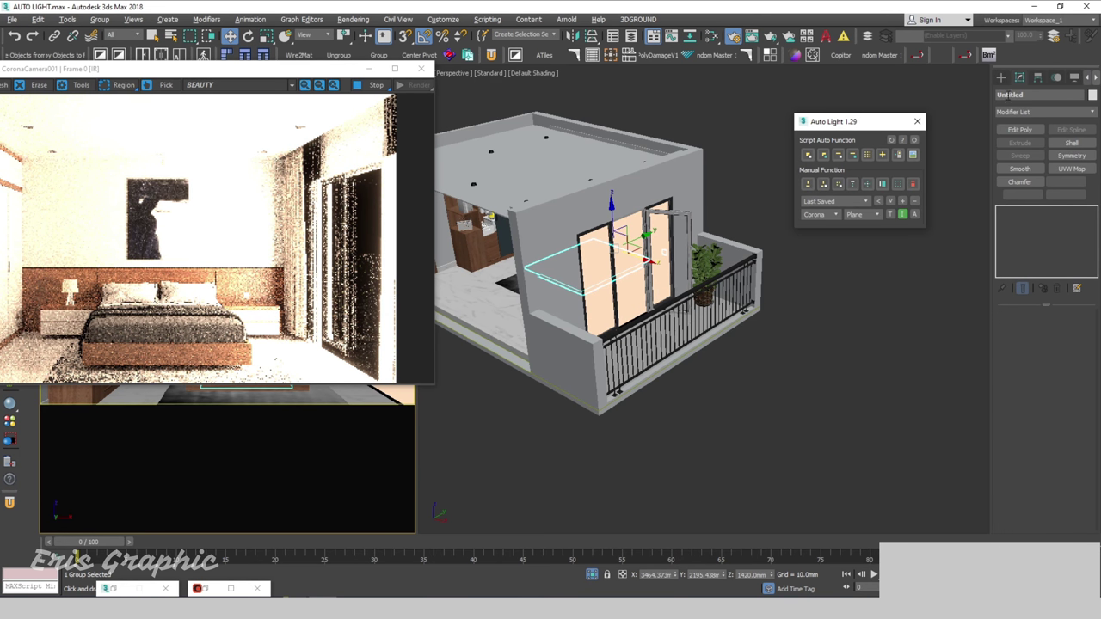
pyautogui.moveTo(860, 122); pyautogui.dragTo(793, 78)
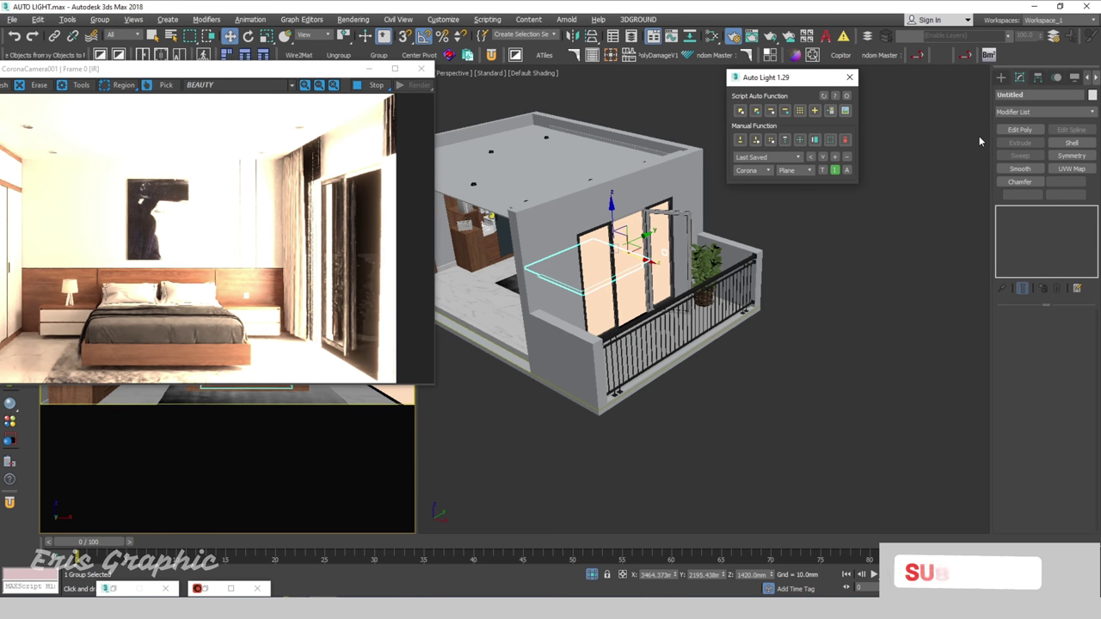
pyautogui.moveTo(989, 138); pyautogui.dragTo(785, 148)
# Step: Give the glass-door Corona light intensity 10 and a 6000 K colour temperature
pyautogui.click(642, 321)
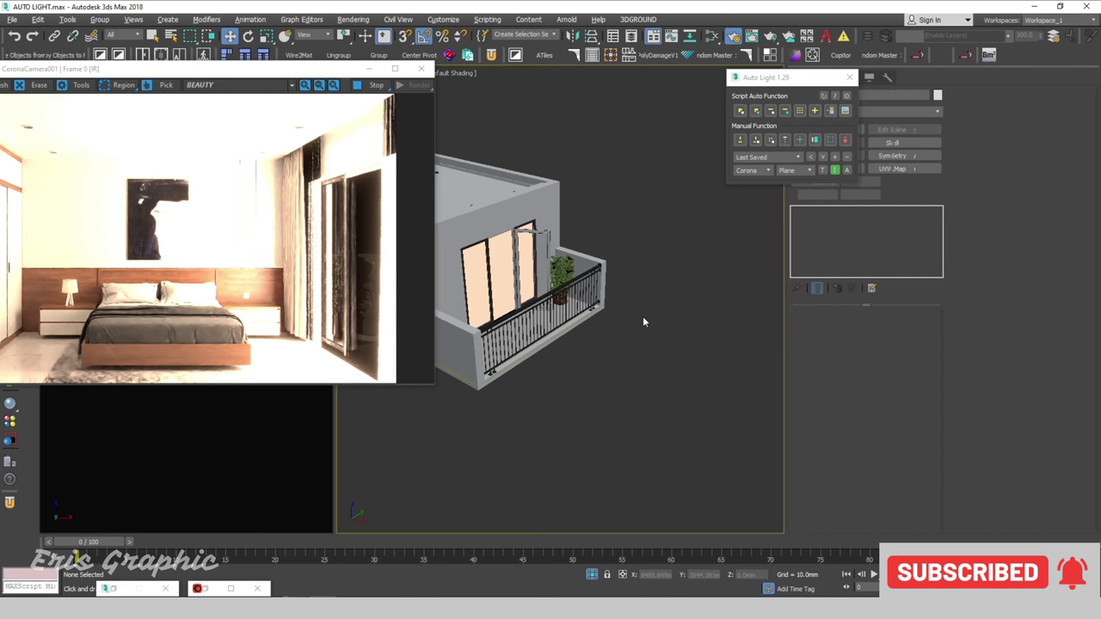
pyautogui.click(497, 255)
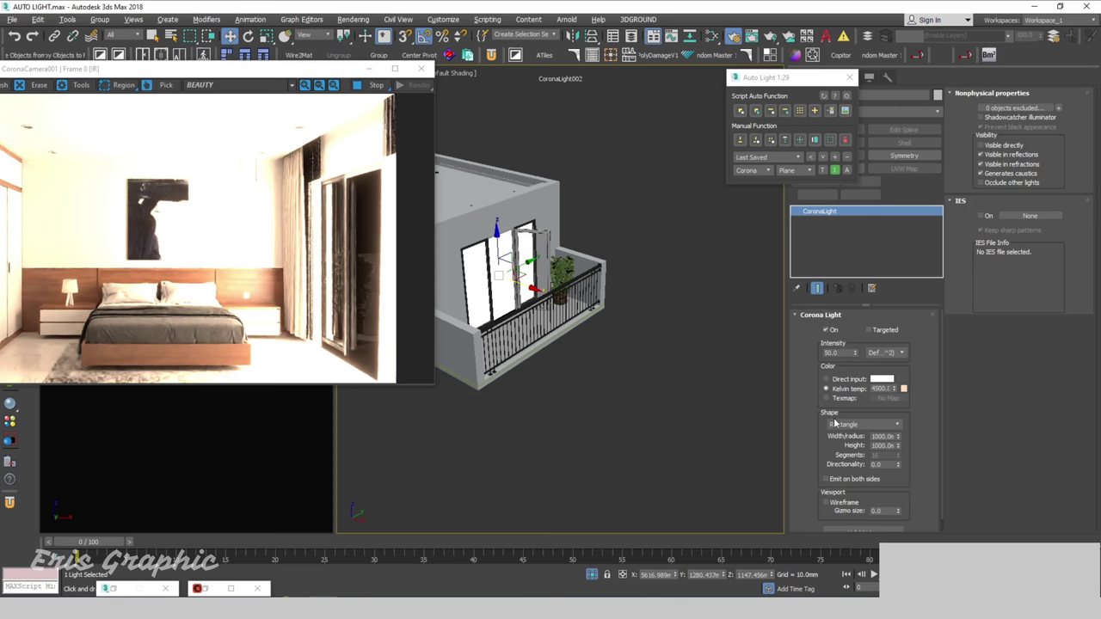
pyautogui.doubleClick(834, 353)
pyautogui.press('Return')
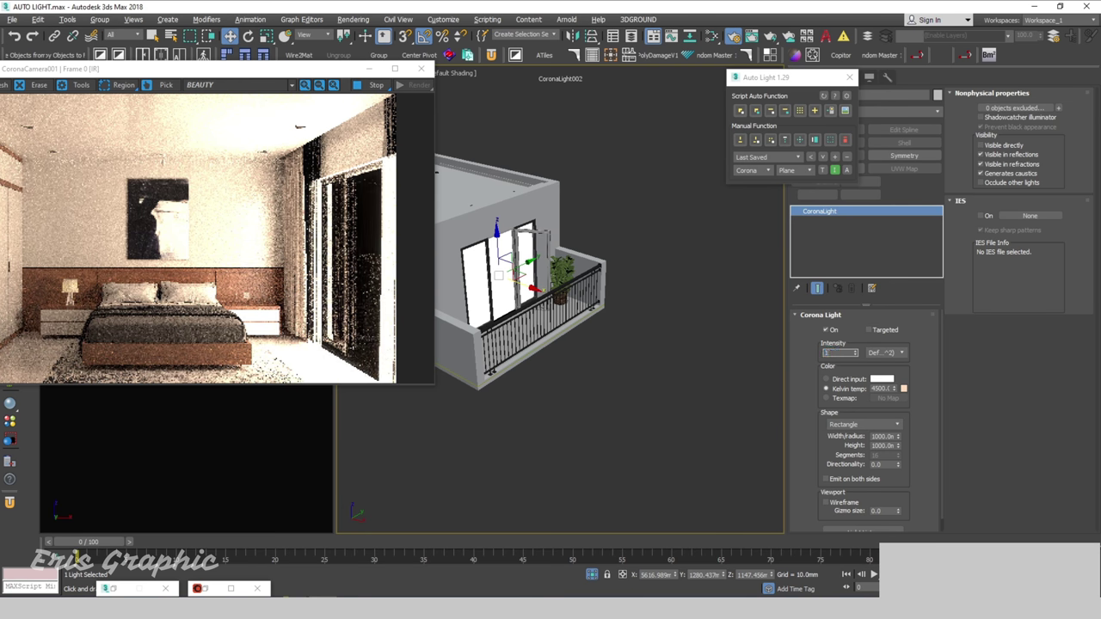
pyautogui.write('0.0')
pyautogui.press('Return')
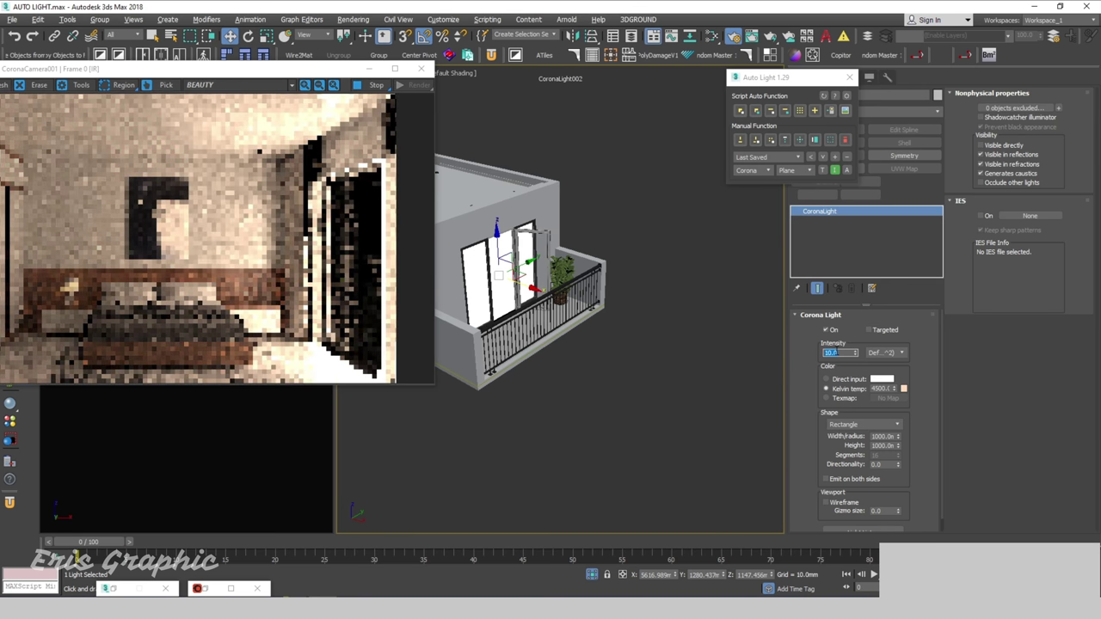
pyautogui.doubleClick(885, 388)
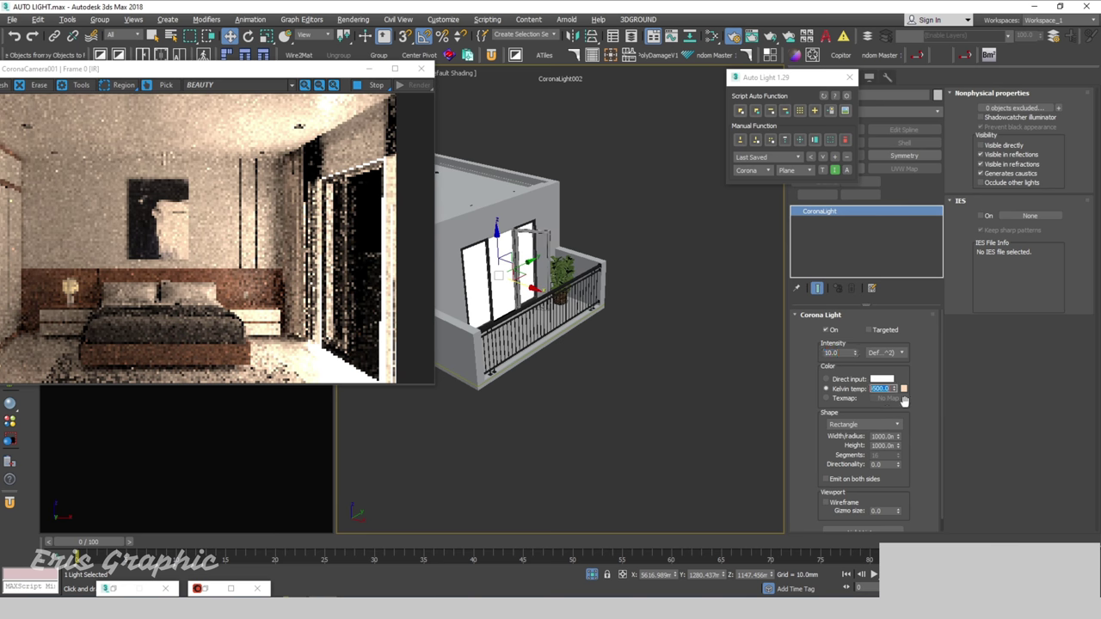
pyautogui.write('600')
pyautogui.press('Return')
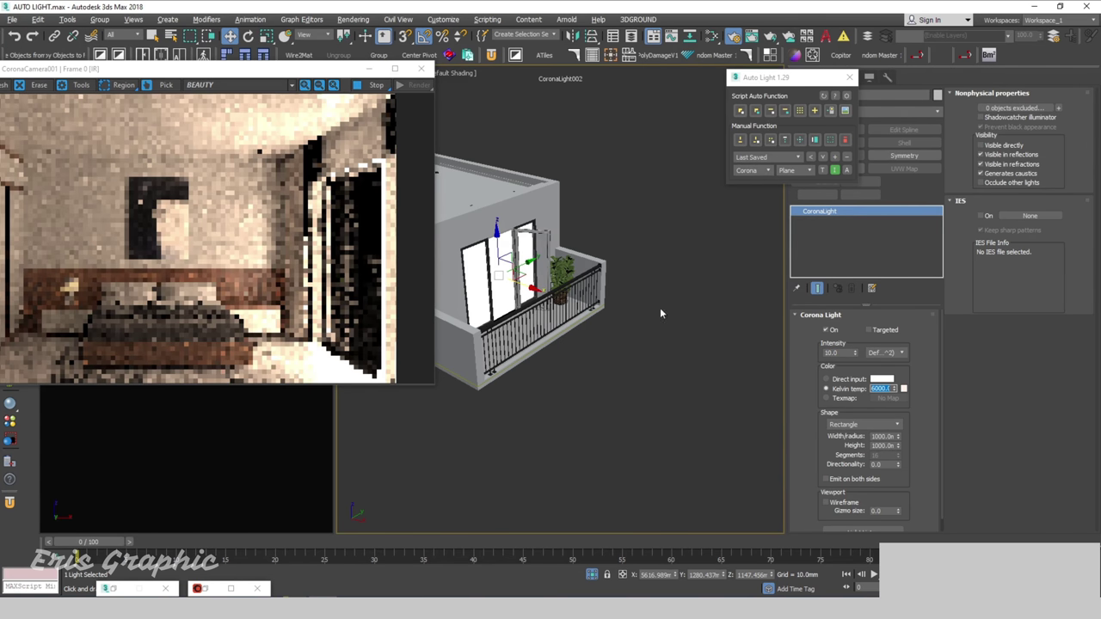
pyautogui.click(686, 226)
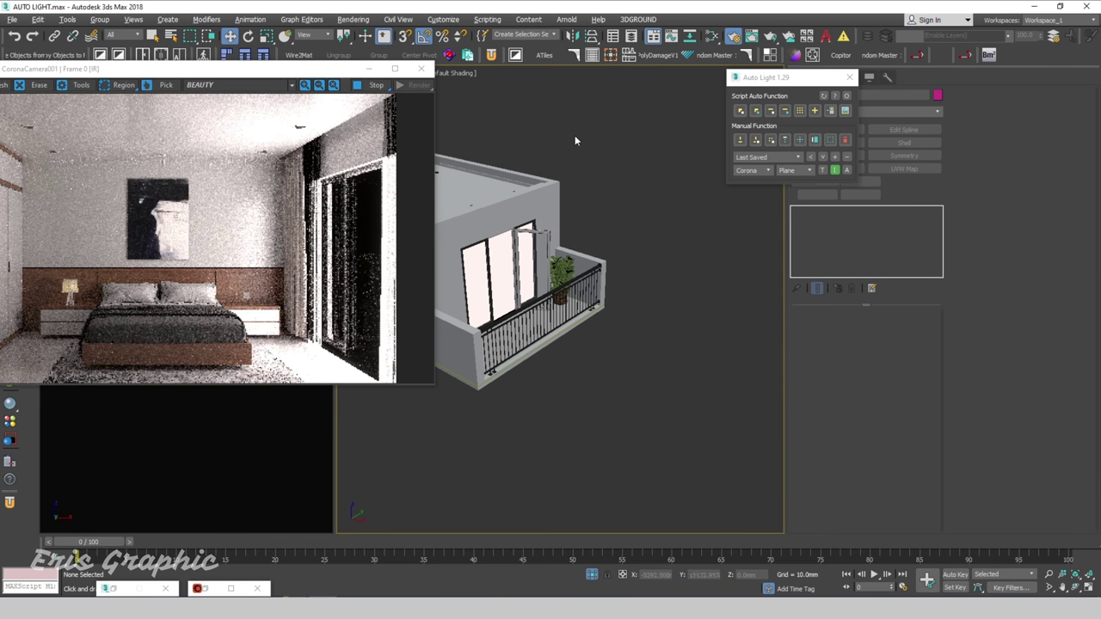
# Step: Lower the glass-door light's intensity to 5
pyautogui.keyDown('alt'); pyautogui.moveTo(575, 140); pyautogui.dragTo(513, 212, button='middle'); pyautogui.keyUp('alt')
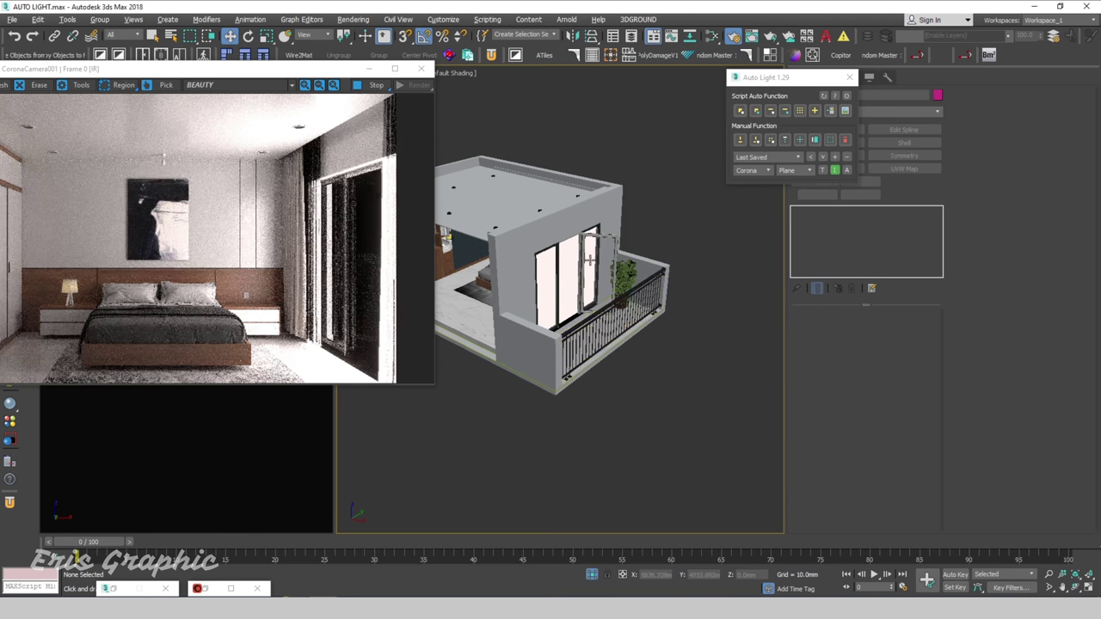
pyautogui.click(566, 267)
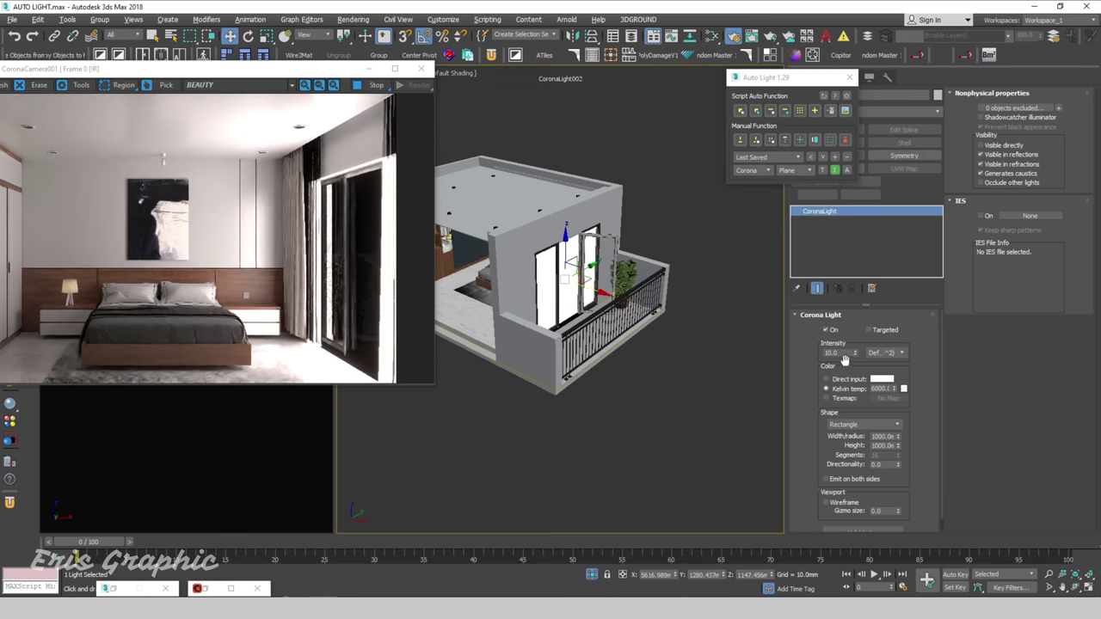
pyautogui.doubleClick(832, 352)
pyautogui.write('5')
pyautogui.press('Return')
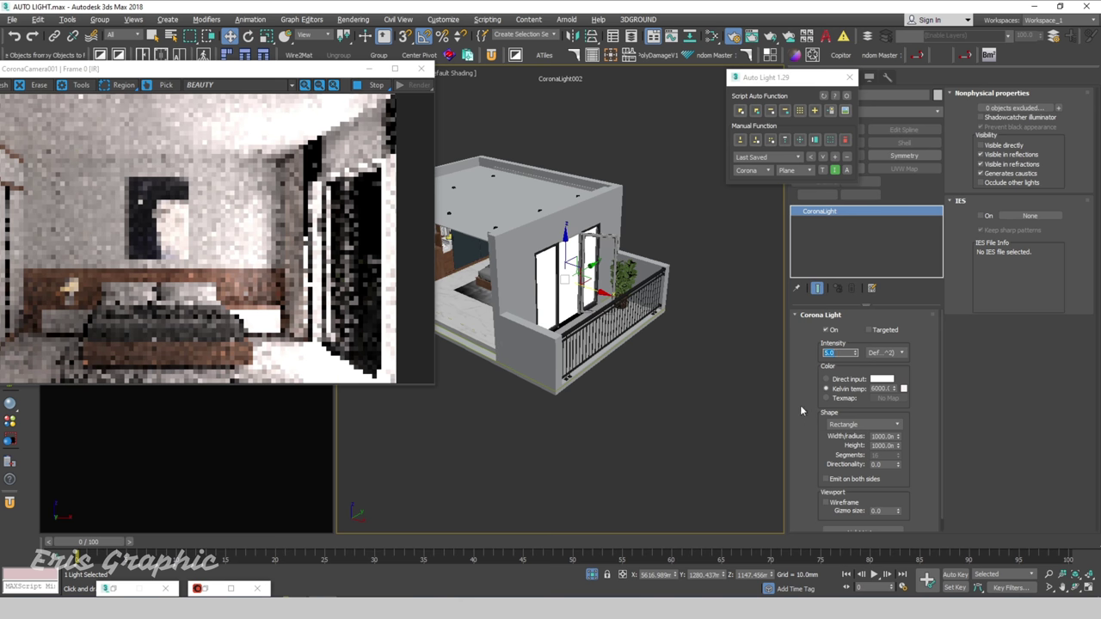
pyautogui.click(631, 477)
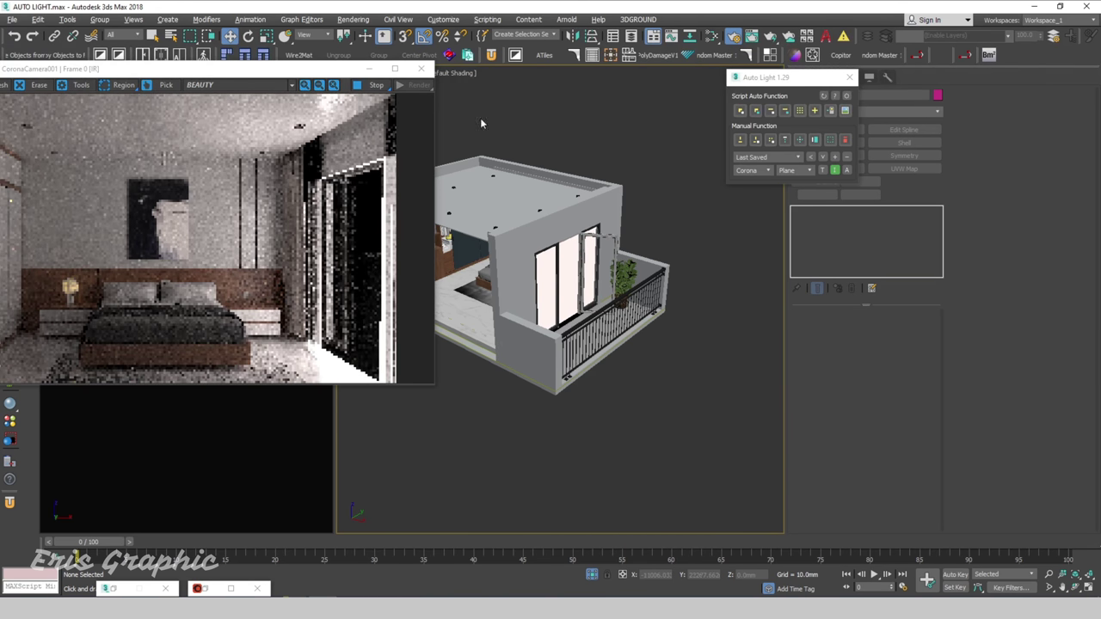
pyautogui.moveTo(290, 71); pyautogui.dragTo(144, 91)
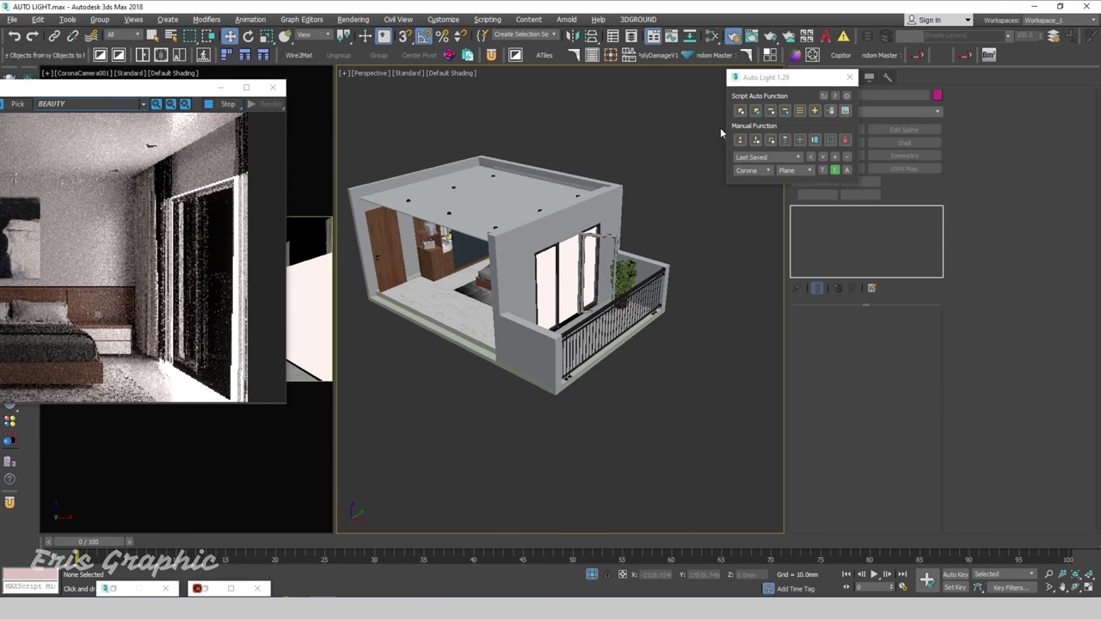
# Step: Select the ceiling lamp fixtures and view them from the Top in wireframe
pyautogui.moveTo(765, 79); pyautogui.dragTo(811, 90)
pyautogui.moveTo(648, 387)
pyautogui.keyDown('alt'); pyautogui.mouseDown(button='middle')
pyautogui.moveTo(695, 334)
pyautogui.moveTo(681, 392)
pyautogui.mouseUp(button='middle'); pyautogui.keyUp('alt')
pyautogui.scroll(-8, 681, 392)
pyautogui.scroll(-5, 682, 392)
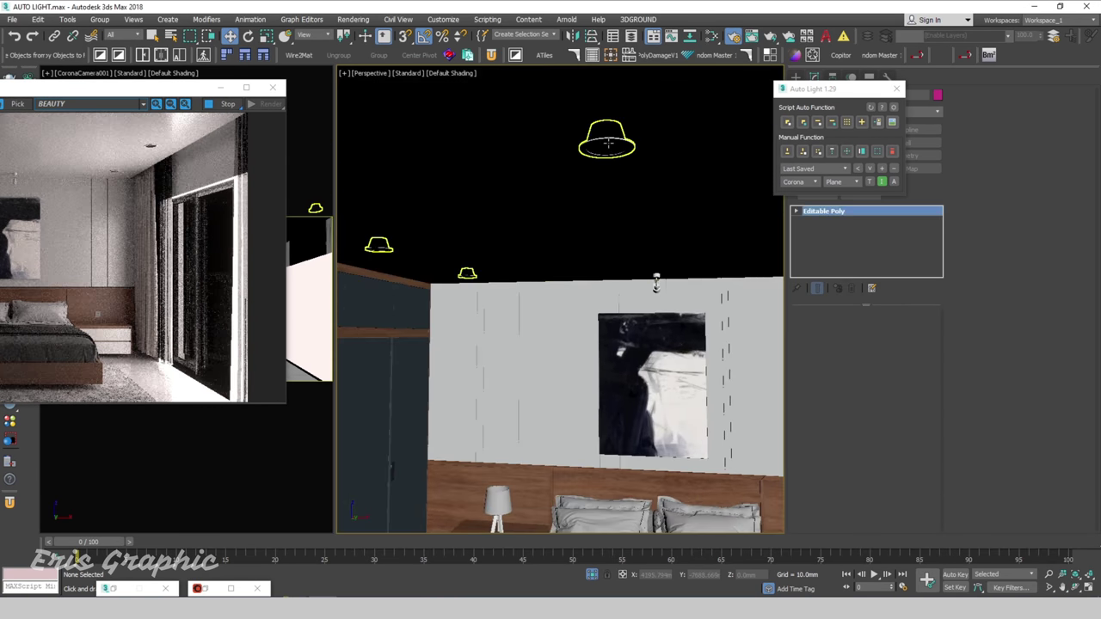
pyautogui.click(583, 216)
pyautogui.press('z')
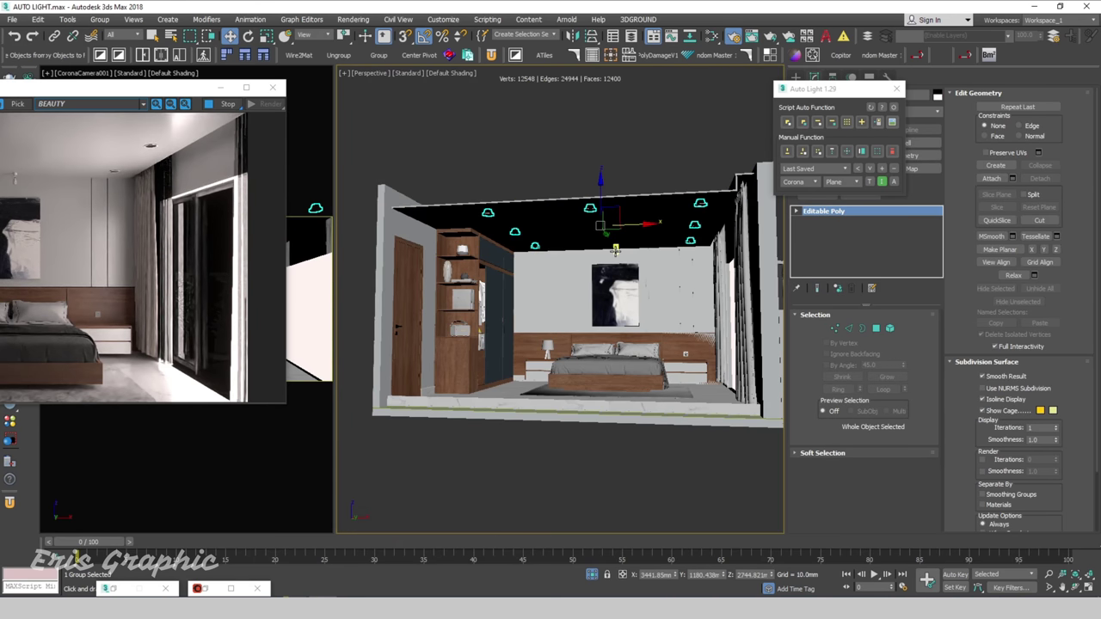
pyautogui.press('t')
pyautogui.scroll(-5, 575, 267)
pyautogui.moveTo(574, 268); pyautogui.dragTo(420, 294, button='middle')
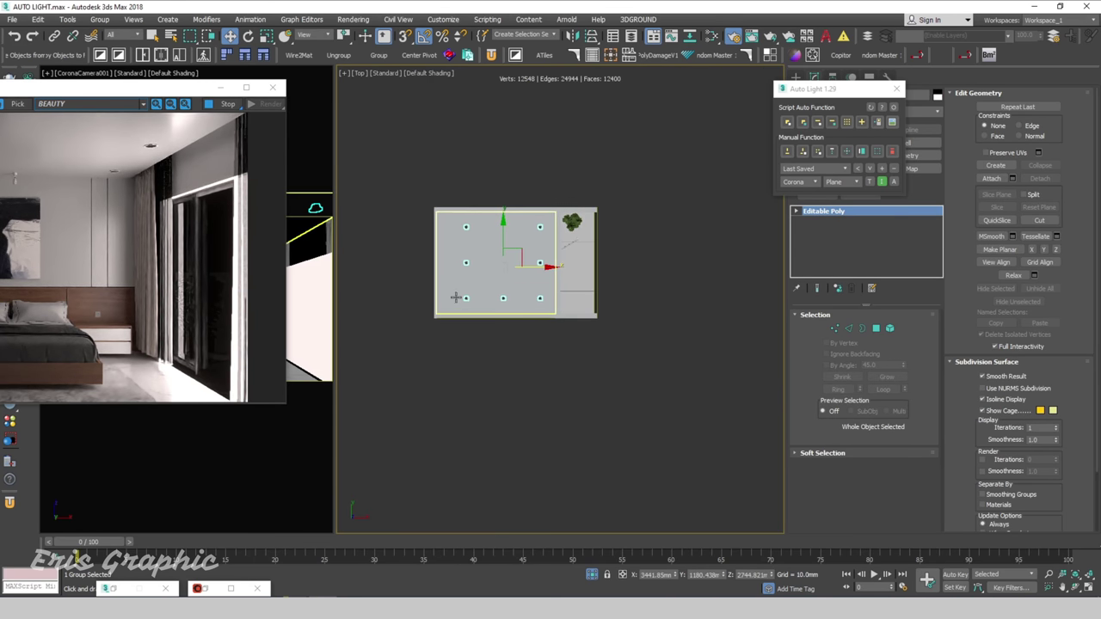
pyautogui.press('F3')
# Step: Isolate the ceiling fixtures with Alt+Q and box-select all the downlights
pyautogui.scroll(4, 516, 304)
pyautogui.scroll(-4, 516, 303)
pyautogui.hotkey('alt', 'q')
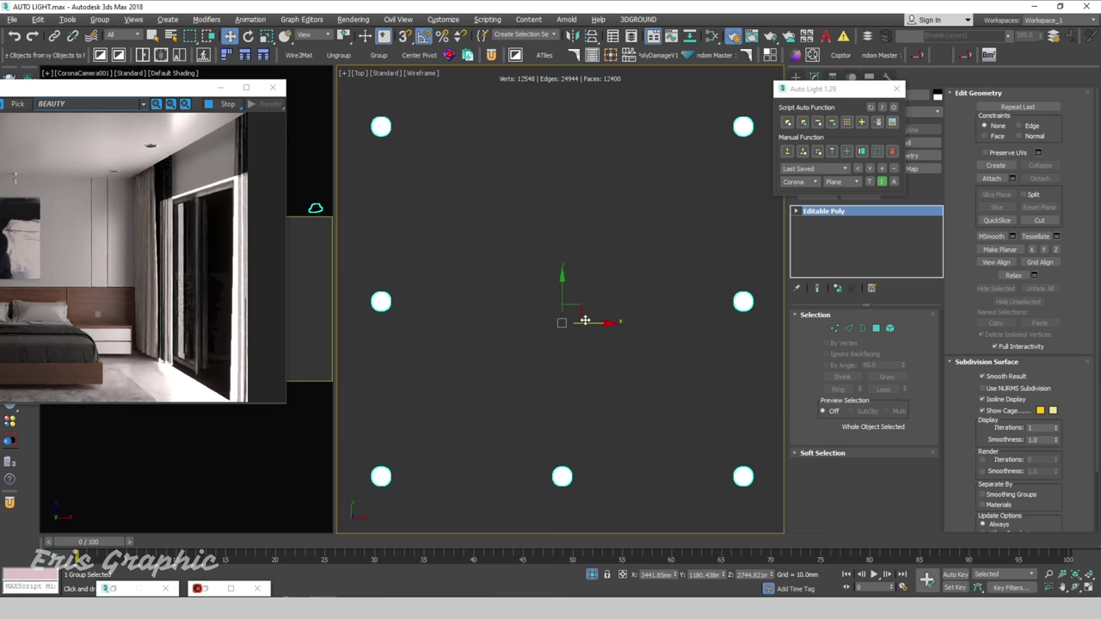
pyautogui.moveTo(550, 310)
pyautogui.keyDown('alt'); pyautogui.mouseDown(button='middle')
pyautogui.moveTo(652, 284)
pyautogui.moveTo(640, 238)
pyautogui.moveTo(678, 202)
pyautogui.moveTo(687, 269)
pyautogui.moveTo(631, 241)
pyautogui.mouseUp(button='middle'); pyautogui.keyUp('alt')
pyautogui.click(631, 242)
pyautogui.scroll(-4, 634, 227)
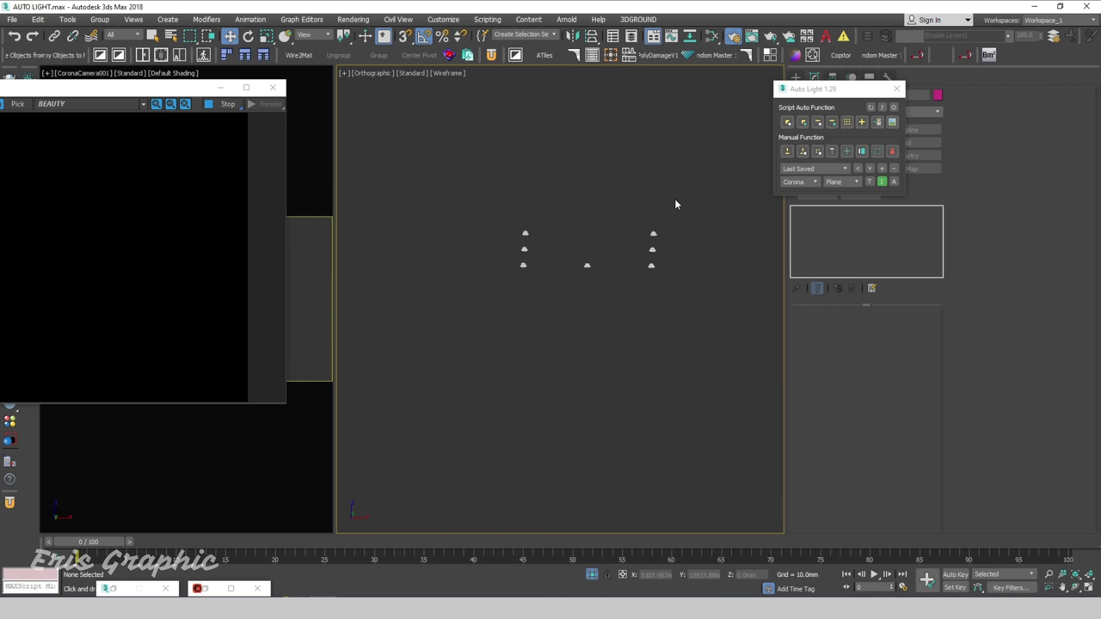
pyautogui.moveTo(675, 203); pyautogui.dragTo(576, 303)
pyautogui.moveTo(688, 307)
pyautogui.keyDown('alt'); pyautogui.mouseDown(button='middle')
pyautogui.moveTo(651, 325)
pyautogui.moveTo(788, 189)
pyautogui.mouseUp(button='middle'); pyautogui.keyUp('alt')
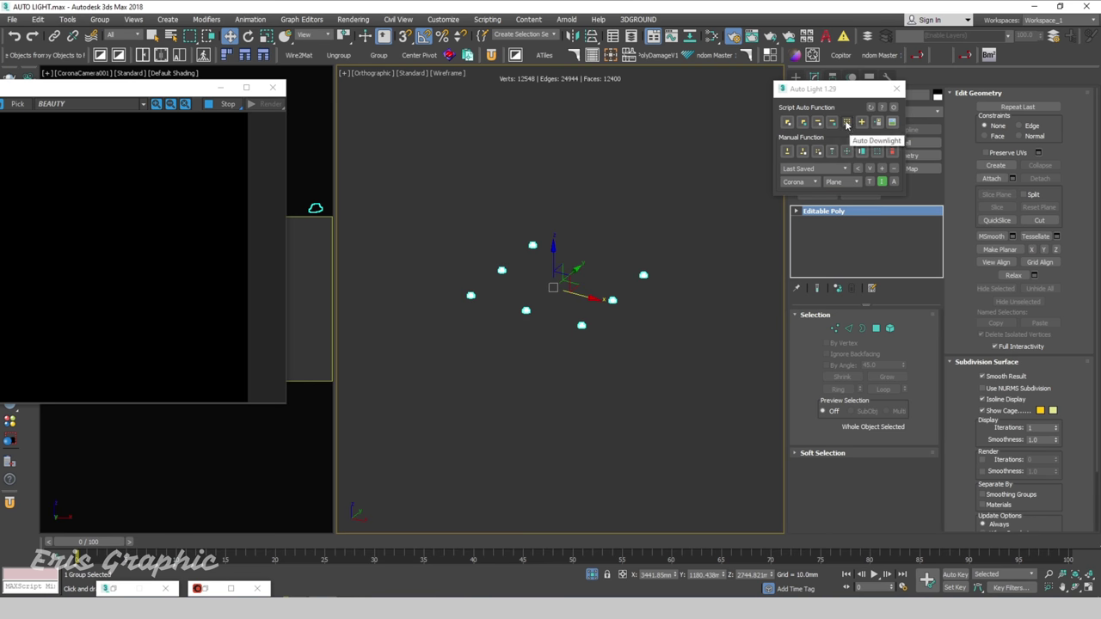
# Step: Generate a Corona disk downlight (intensity 50, 50 mm radius) and nudge it along Y
pyautogui.scroll(3, 633, 332)
pyautogui.scroll(-1, 671, 341)
pyautogui.scroll(2, 713, 324)
pyautogui.moveTo(713, 324); pyautogui.dragTo(705, 324, button='middle')
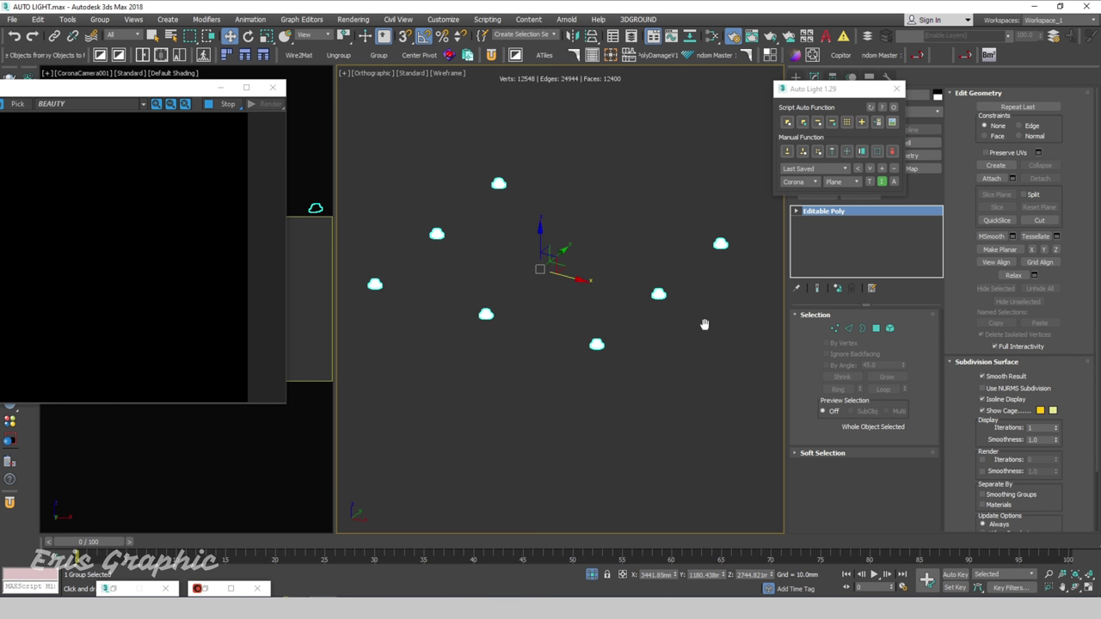
pyautogui.click(846, 121)
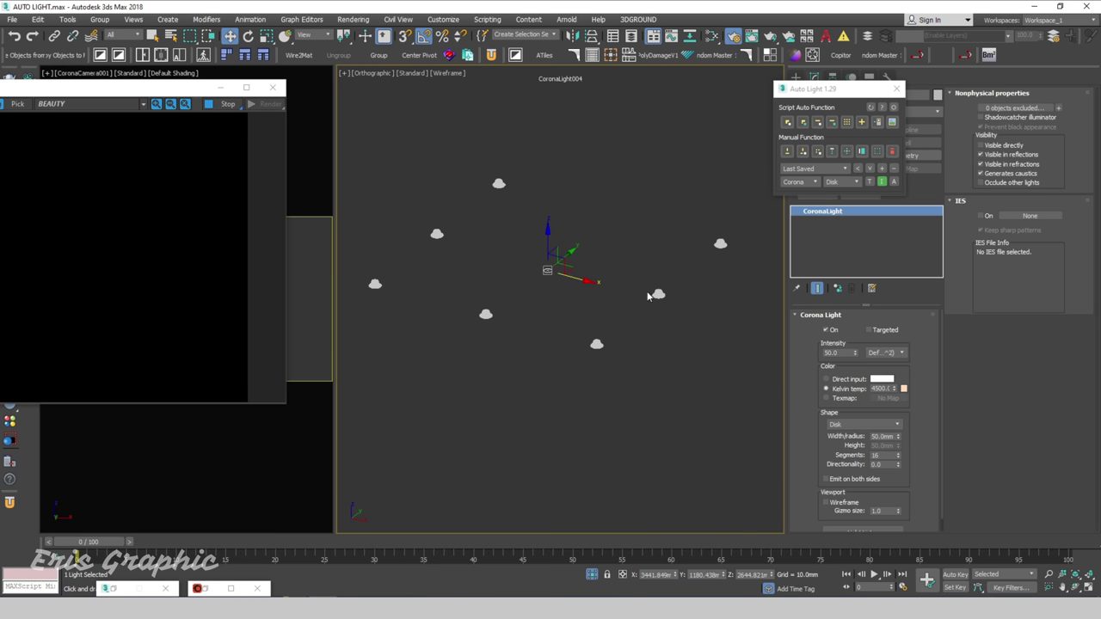
pyautogui.scroll(3, 545, 277)
pyautogui.scroll(1, 558, 293)
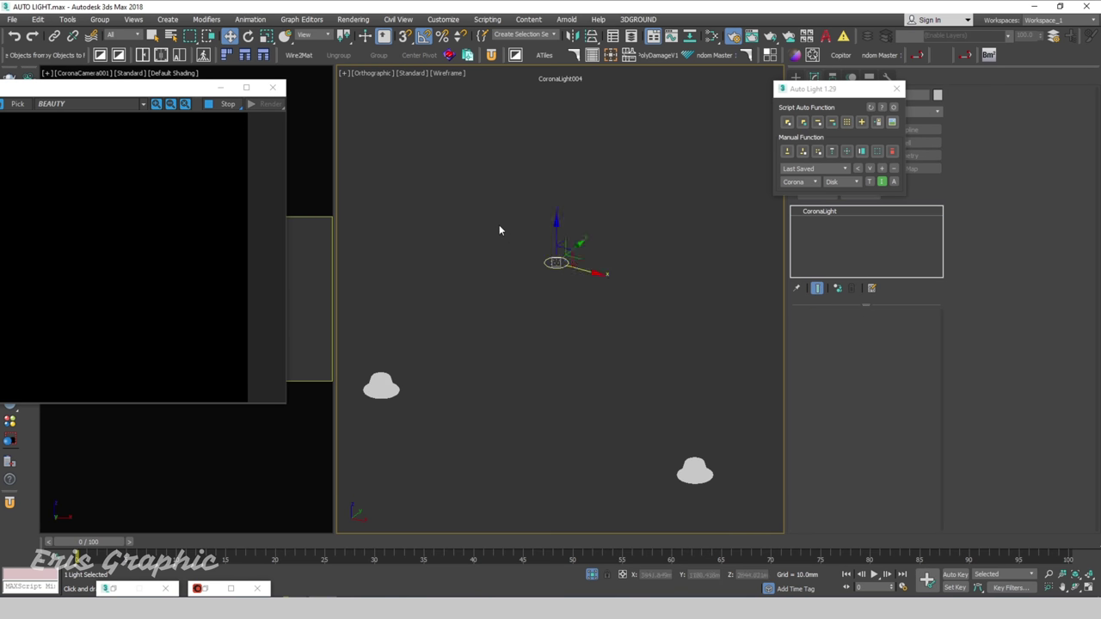
pyautogui.scroll(-4, 552, 225)
pyautogui.moveTo(543, 232); pyautogui.dragTo(558, 269)
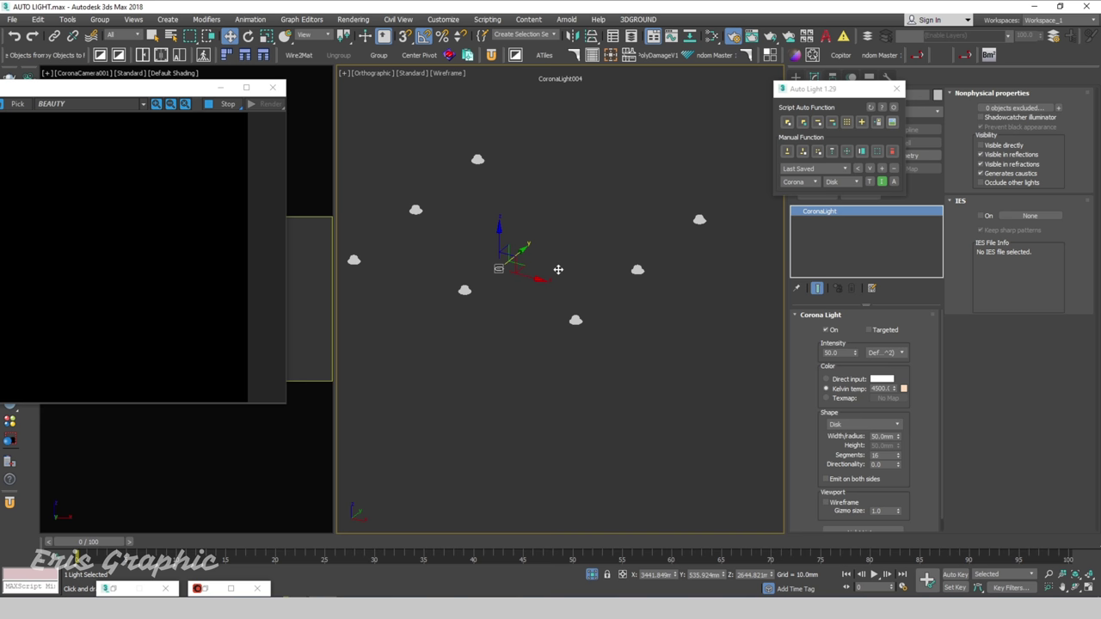
pyautogui.click(669, 296)
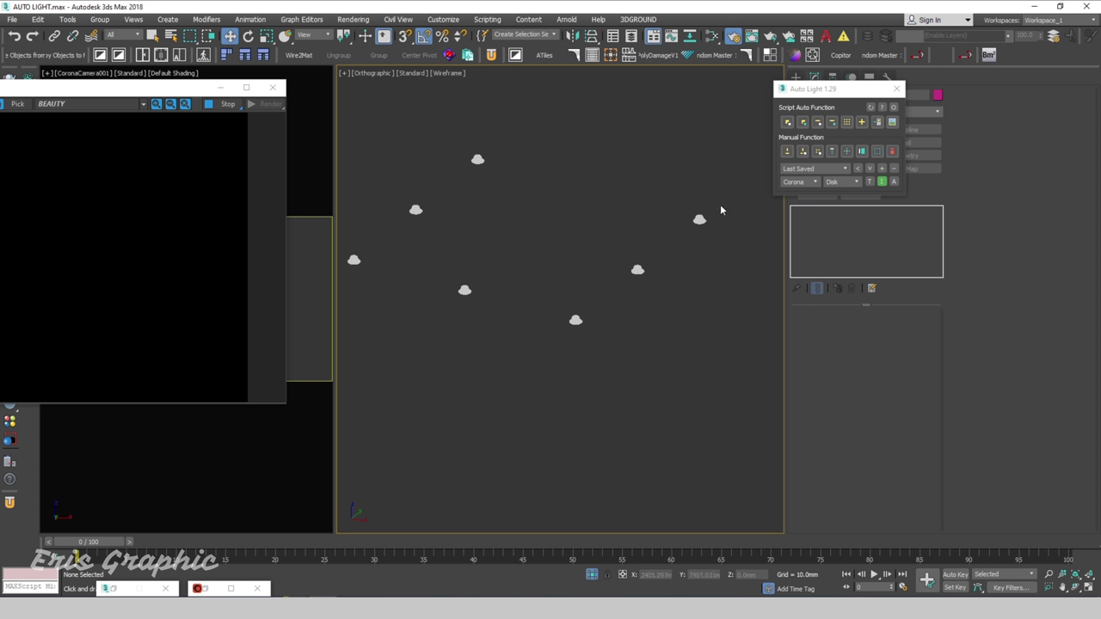
# Step: Select all eight lamp fixtures and generate Corona lights for them with Auto Light
pyautogui.moveTo(721, 209); pyautogui.dragTo(660, 268)
pyautogui.click(100, 19)
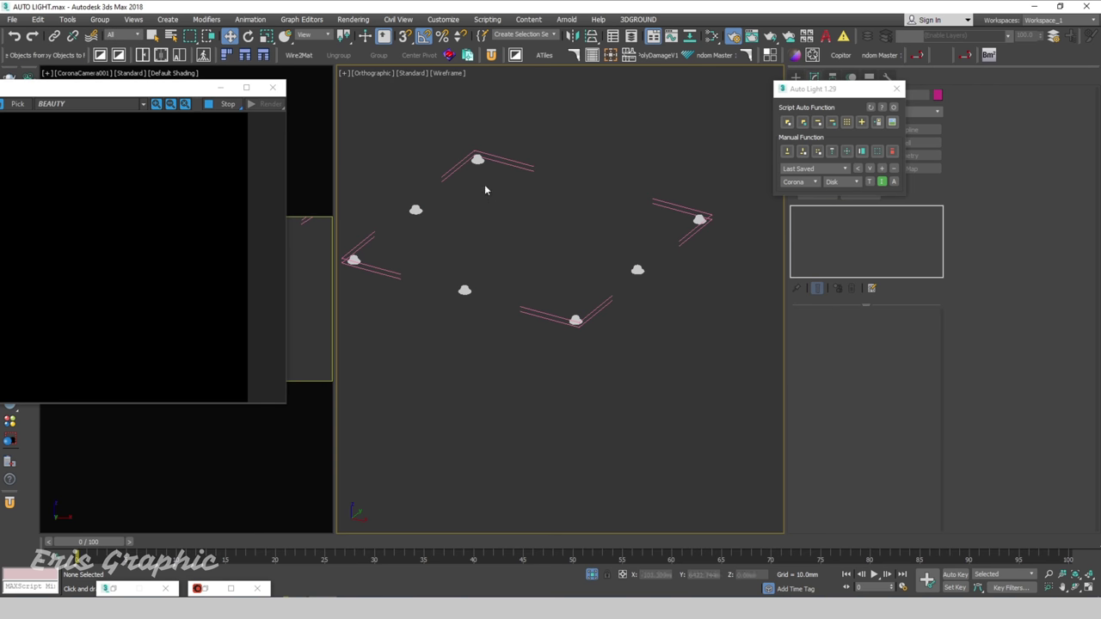
pyautogui.click(478, 160)
pyautogui.hotkey('ctrl', 'a')
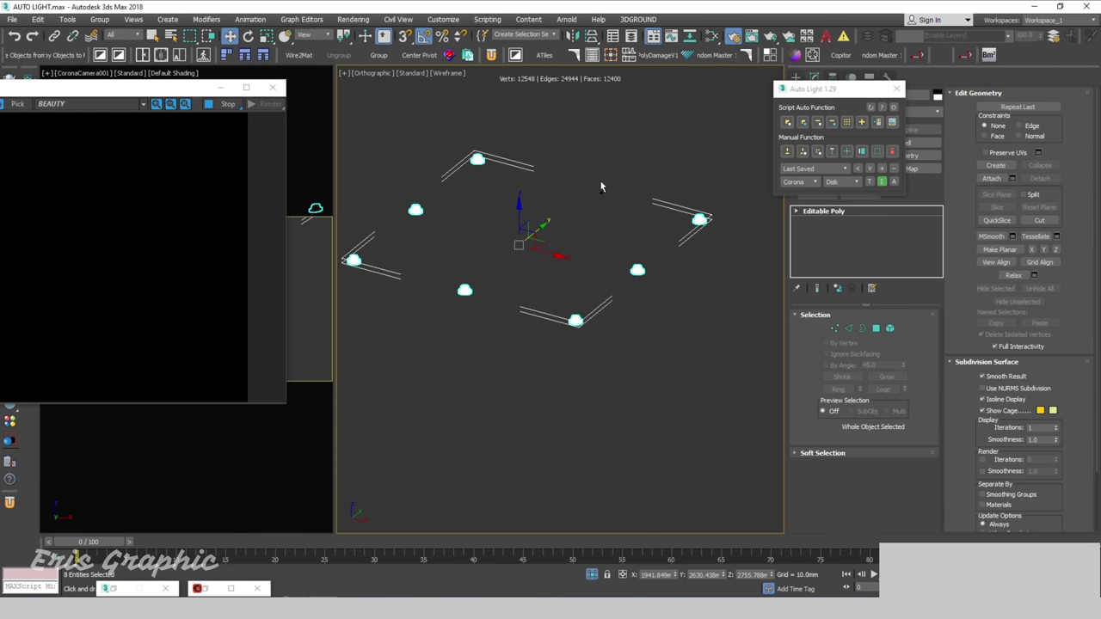
pyautogui.scroll(-3, 641, 215)
pyautogui.scroll(3, 668, 225)
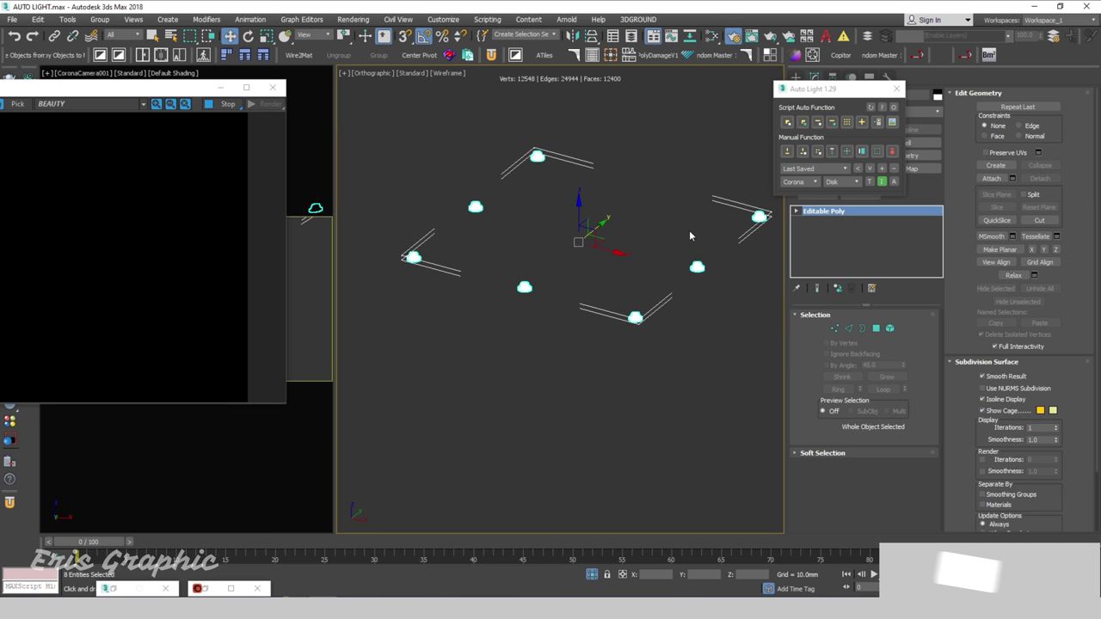
pyautogui.click(846, 123)
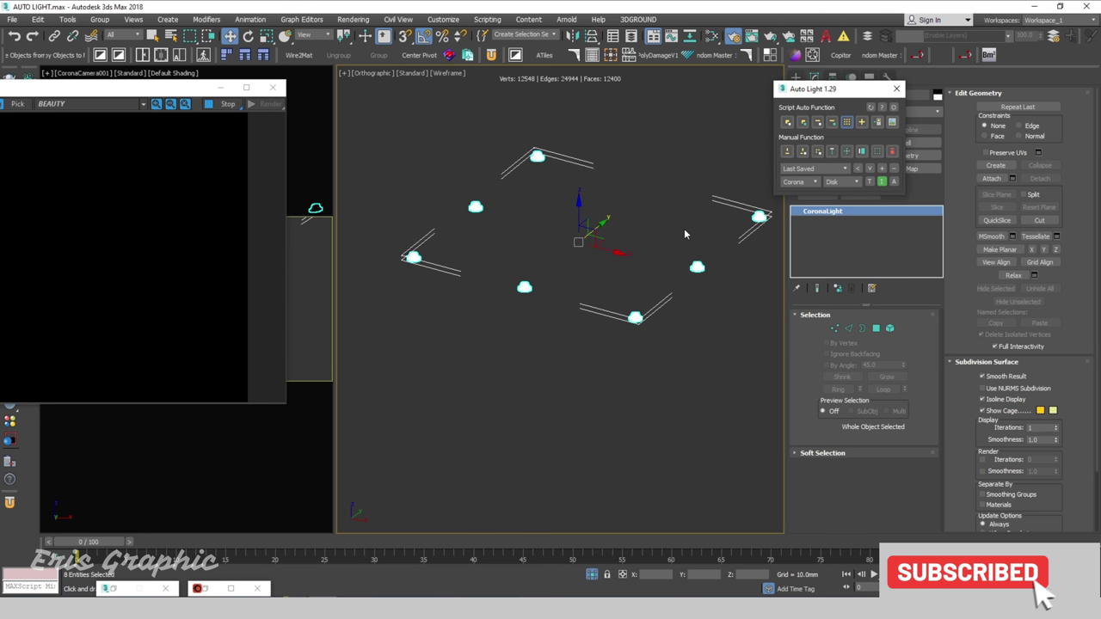
pyautogui.click(691, 372)
pyautogui.scroll(3, 594, 307)
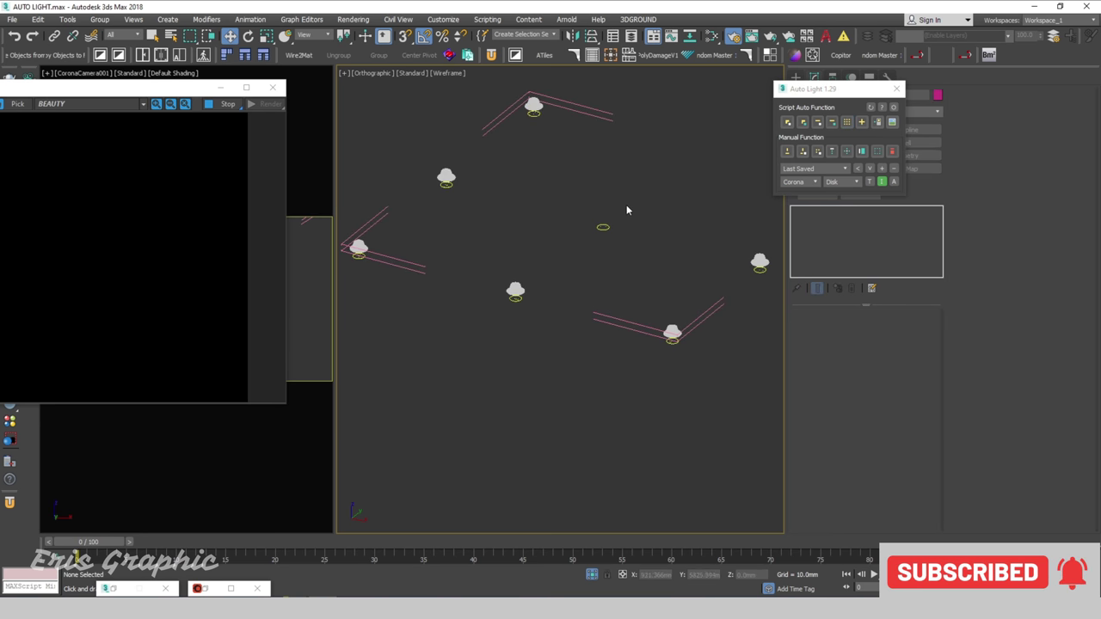
pyautogui.scroll(5, 612, 246)
pyautogui.scroll(-5, 606, 276)
pyautogui.scroll(2, 582, 312)
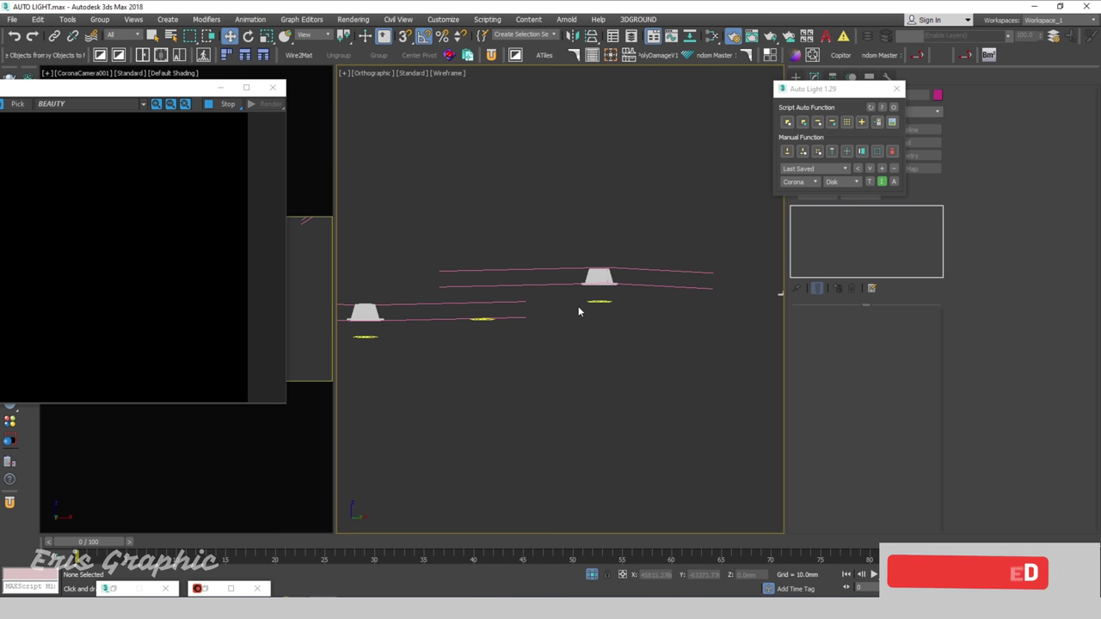
pyautogui.scroll(-3, 599, 308)
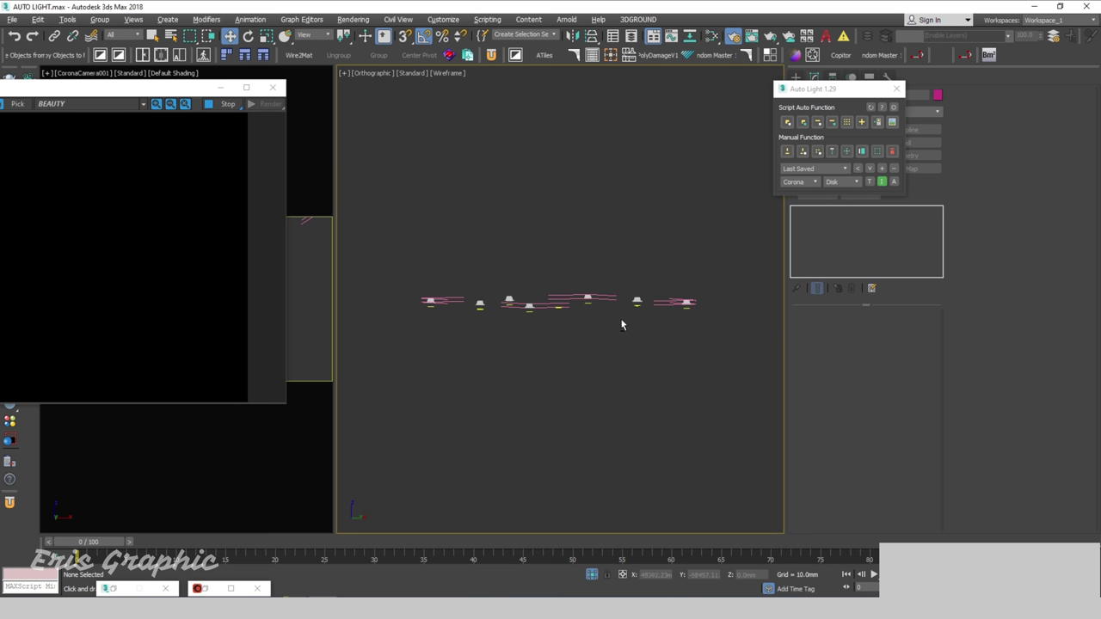
pyautogui.scroll(4, 619, 335)
# Step: Switch to Perspective, frame the lamps and light strips, and select the central lamp
pyautogui.press('p')
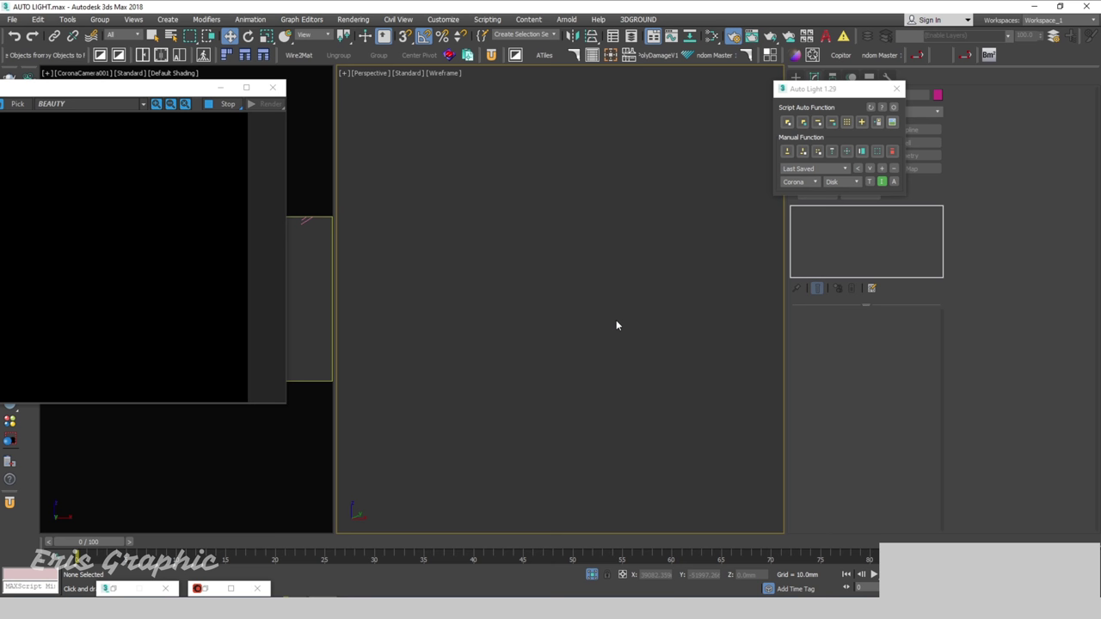
pyautogui.scroll(-4, 626, 344)
pyautogui.press('z')
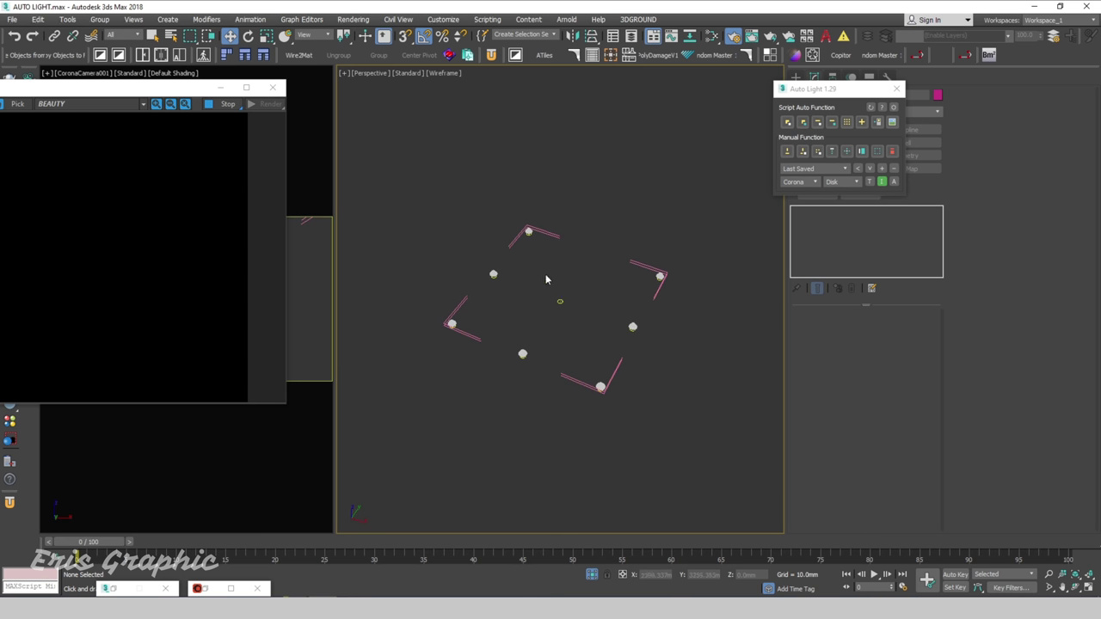
pyautogui.click(557, 303)
pyautogui.keyDown('alt'); pyautogui.moveTo(555, 304); pyautogui.dragTo(562, 304, button='middle'); pyautogui.keyUp('alt')
pyautogui.click(519, 307)
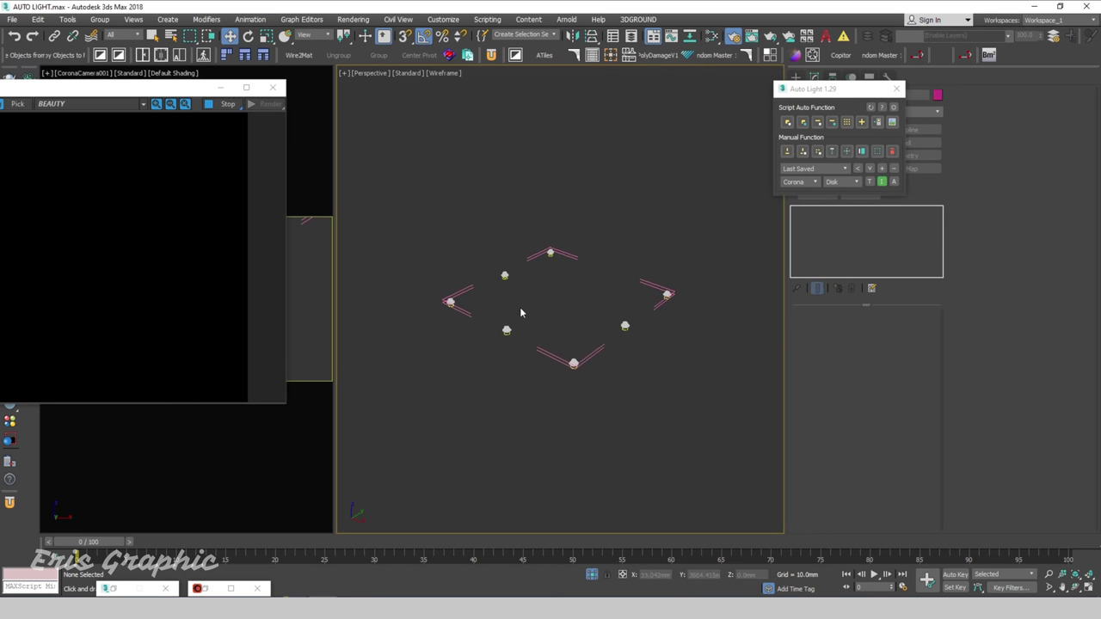
pyautogui.scroll(3, 530, 370)
pyautogui.scroll(-2, 531, 349)
pyautogui.scroll(5, 519, 370)
pyautogui.scroll(-5, 519, 370)
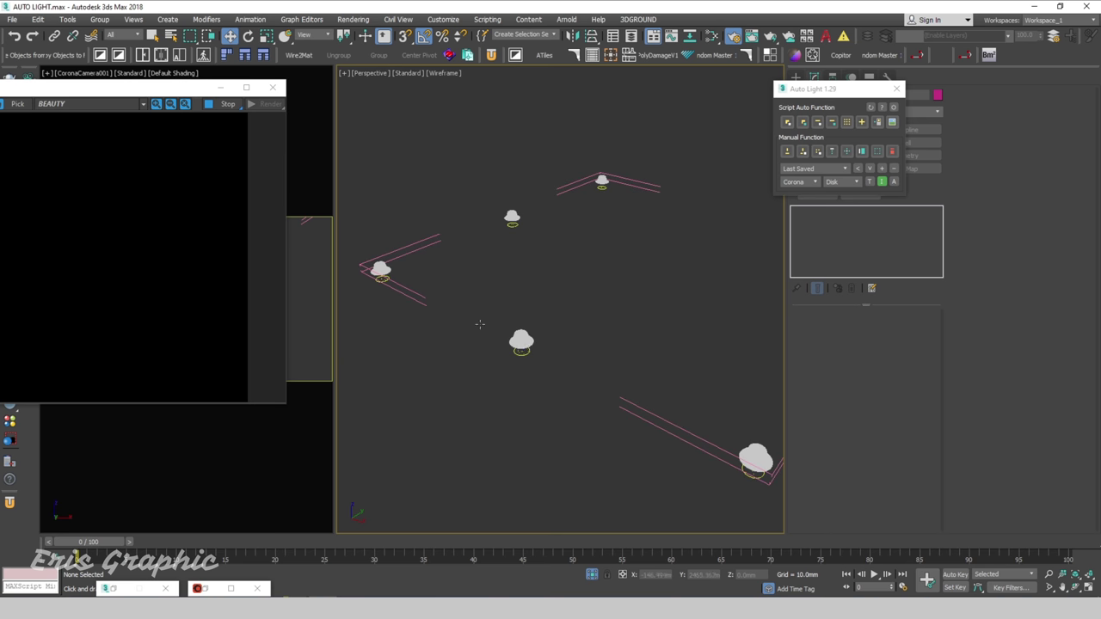
# Step: Hide the pink light strips with Shift+L
pyautogui.click(521, 344)
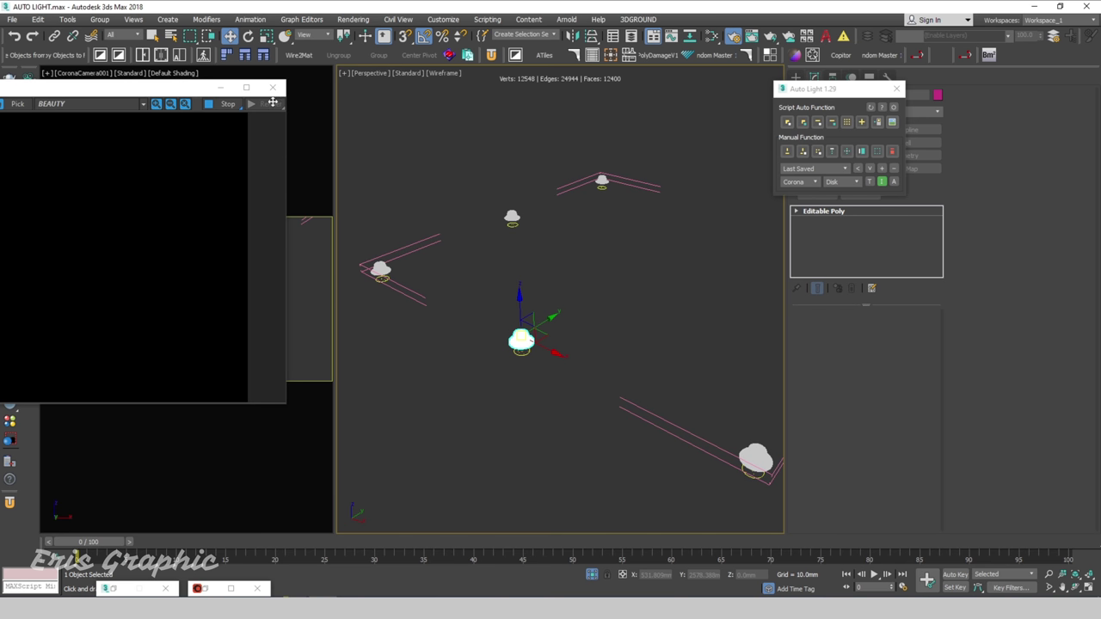
pyautogui.click(100, 19)
pyautogui.click(430, 248)
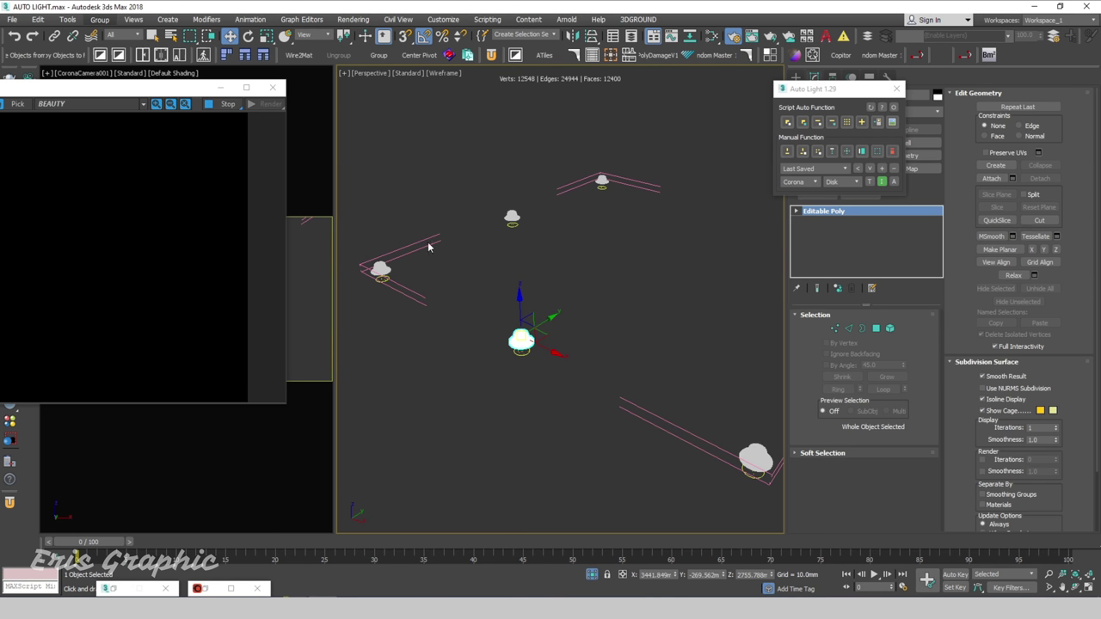
pyautogui.click(603, 300)
pyautogui.hotkey('shift', 'l')
pyautogui.moveTo(517, 371)
pyautogui.keyDown('alt'); pyautogui.mouseDown(button='middle')
pyautogui.moveTo(537, 338)
pyautogui.moveTo(683, 300)
pyautogui.moveTo(450, 189)
pyautogui.mouseUp(button='middle'); pyautogui.keyUp('alt')
# Step: Unhide all objects, ticking 'Do not show this message again'
pyautogui.click(536, 338)
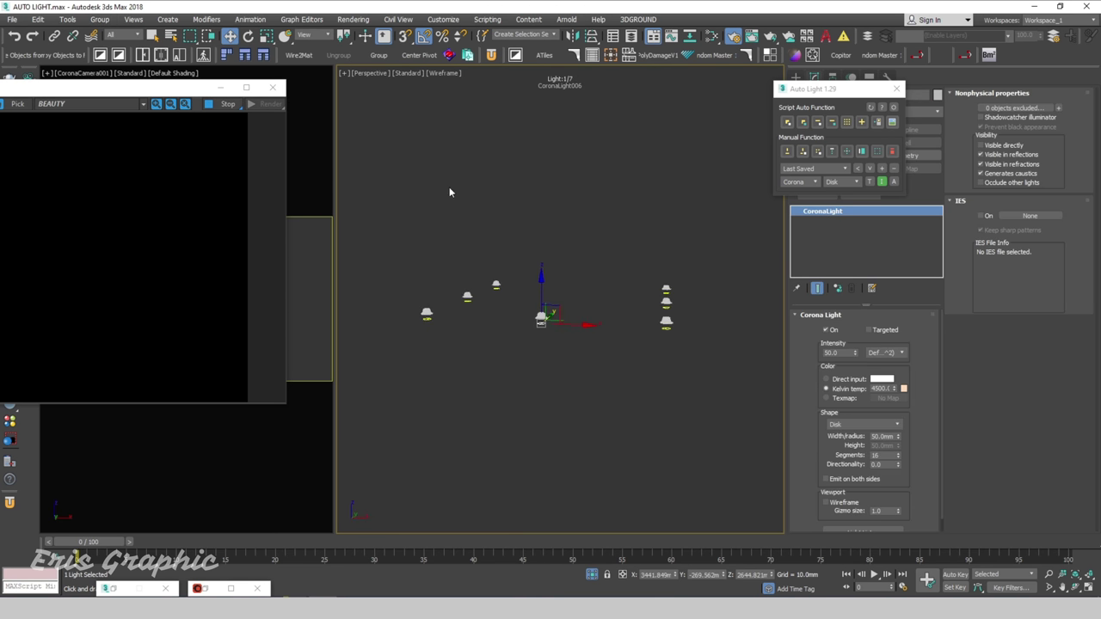
pyautogui.rightClick(571, 207)
pyautogui.click(590, 148)
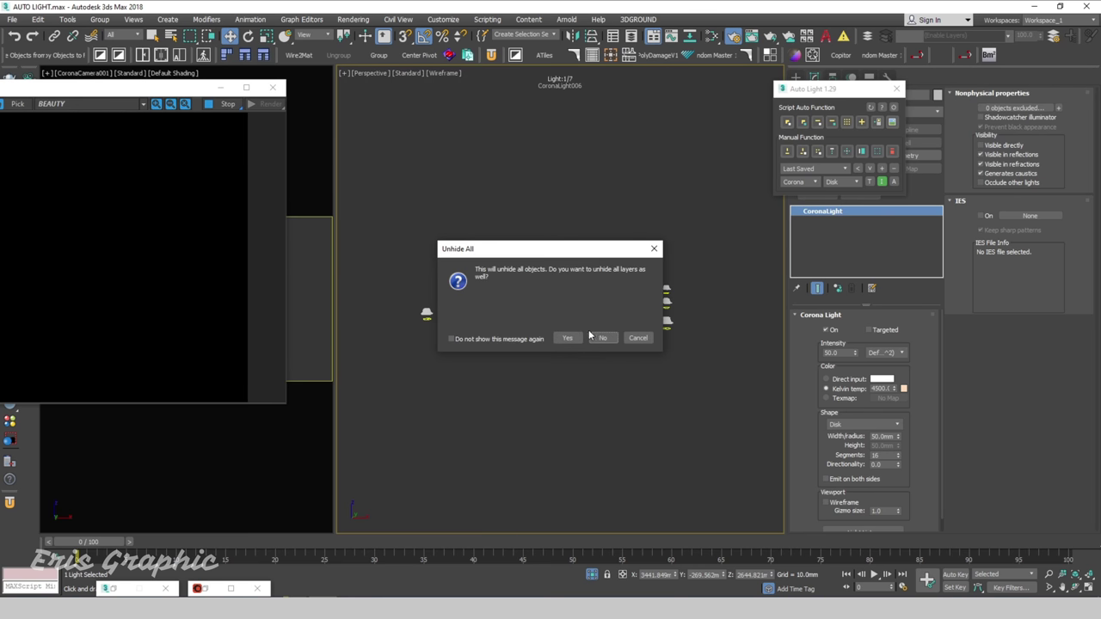
pyautogui.click(479, 339)
pyautogui.click(603, 338)
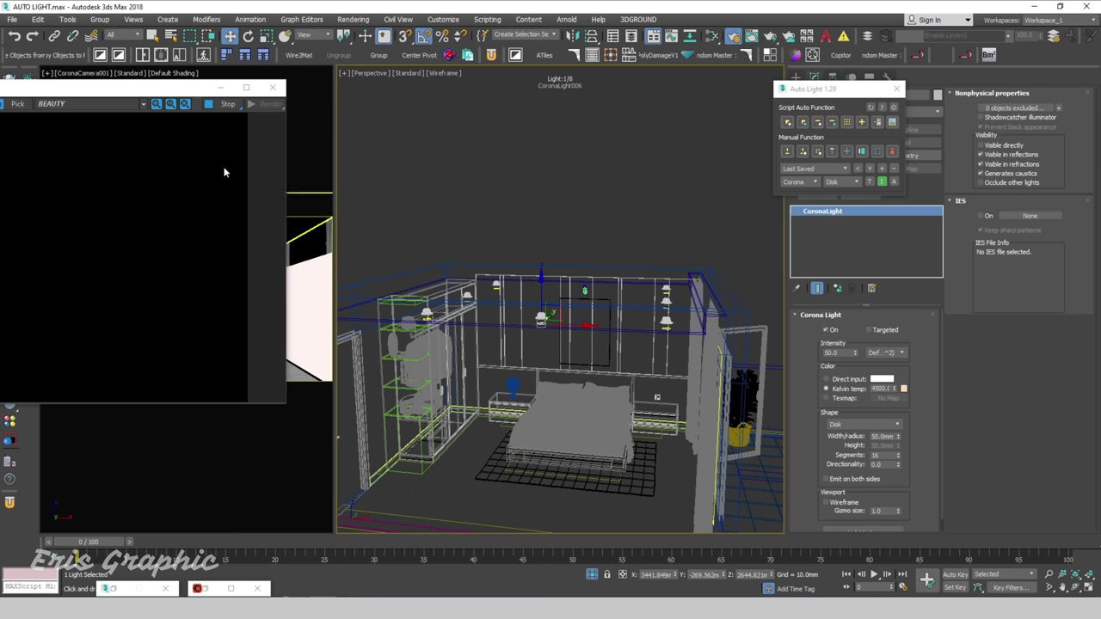
# Step: Start an interactive render of the bedroom and zoom in on the ceiling lamp
pyautogui.moveTo(167, 89)
pyautogui.mouseDown()
pyautogui.moveTo(220, 136)
pyautogui.moveTo(320, 104)
pyautogui.mouseUp()
pyautogui.click(649, 196)
pyautogui.scroll(-3, 649, 196)
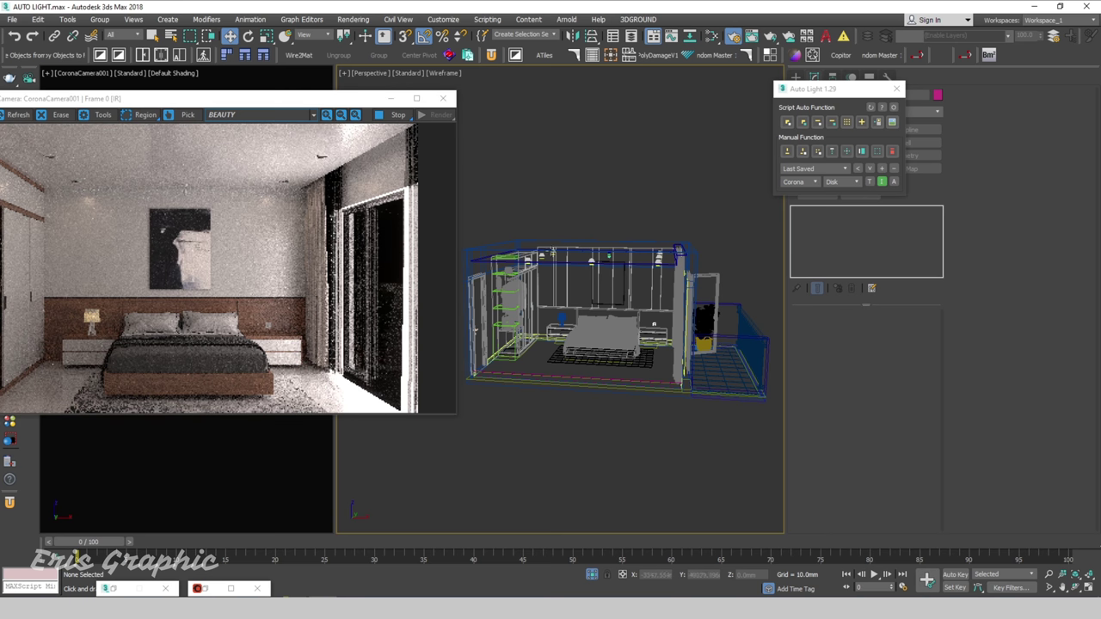
pyautogui.scroll(3, 550, 258)
pyautogui.scroll(3, 528, 258)
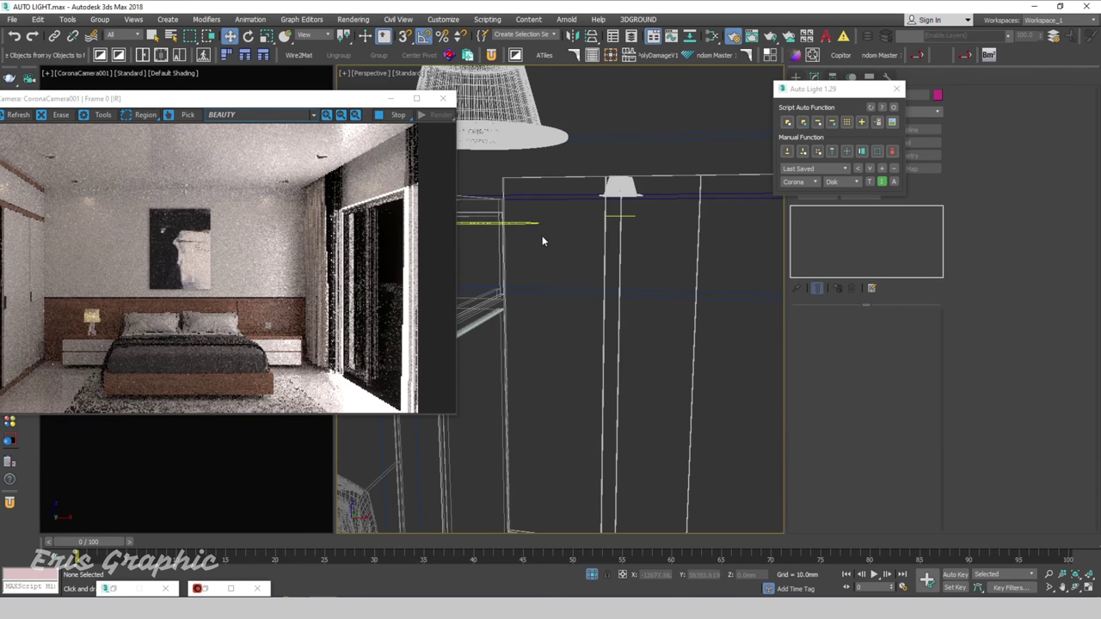
# Step: Enable Visible directly and Occlude other lights on CoronaLight008
pyautogui.click(530, 225)
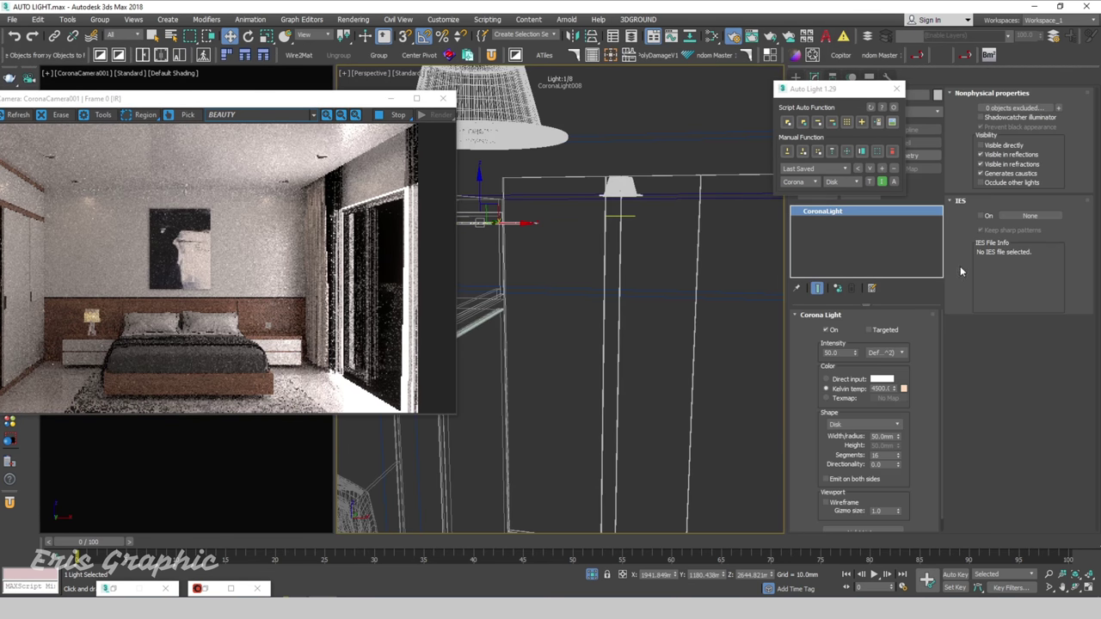
pyautogui.click(980, 145)
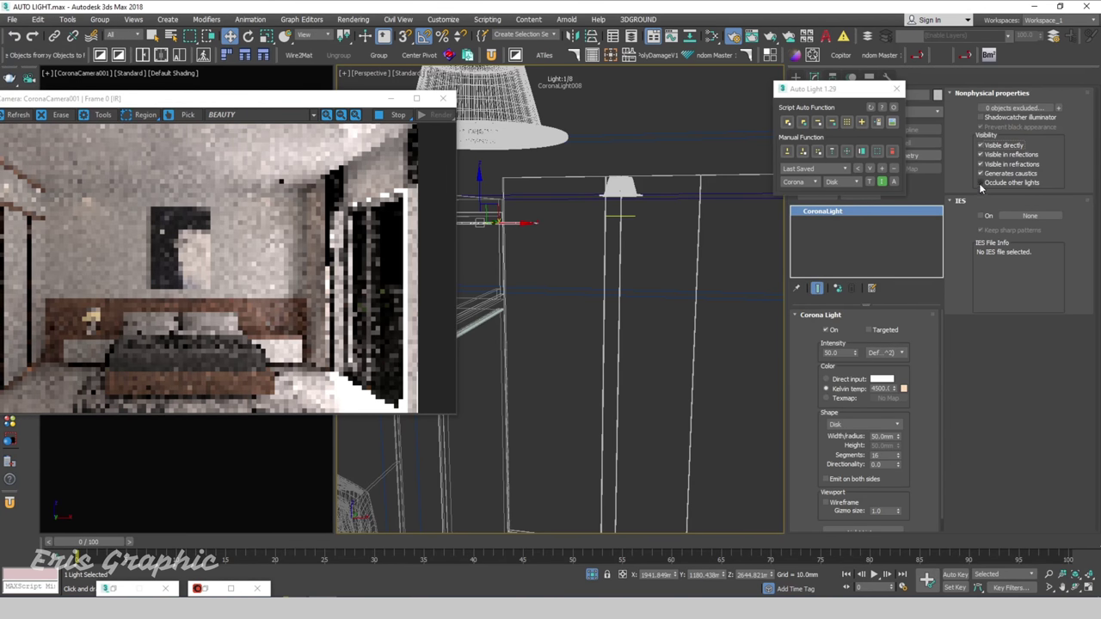
pyautogui.click(979, 183)
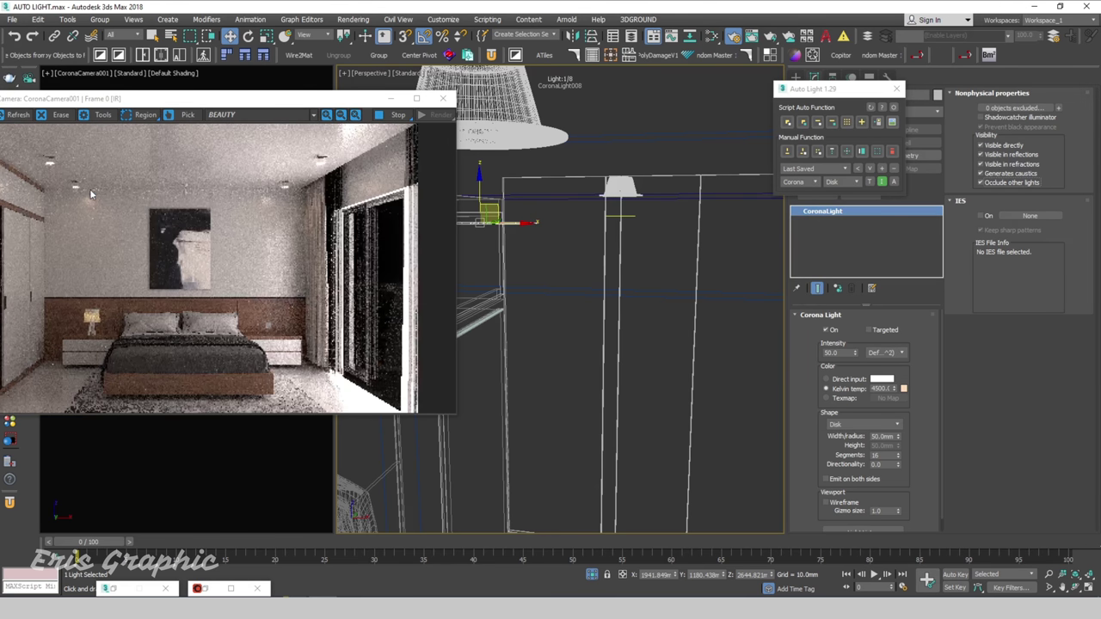
# Step: Switch to the Front view, clear the selection and pan across the bed wall
pyautogui.scroll(-2, 636, 276)
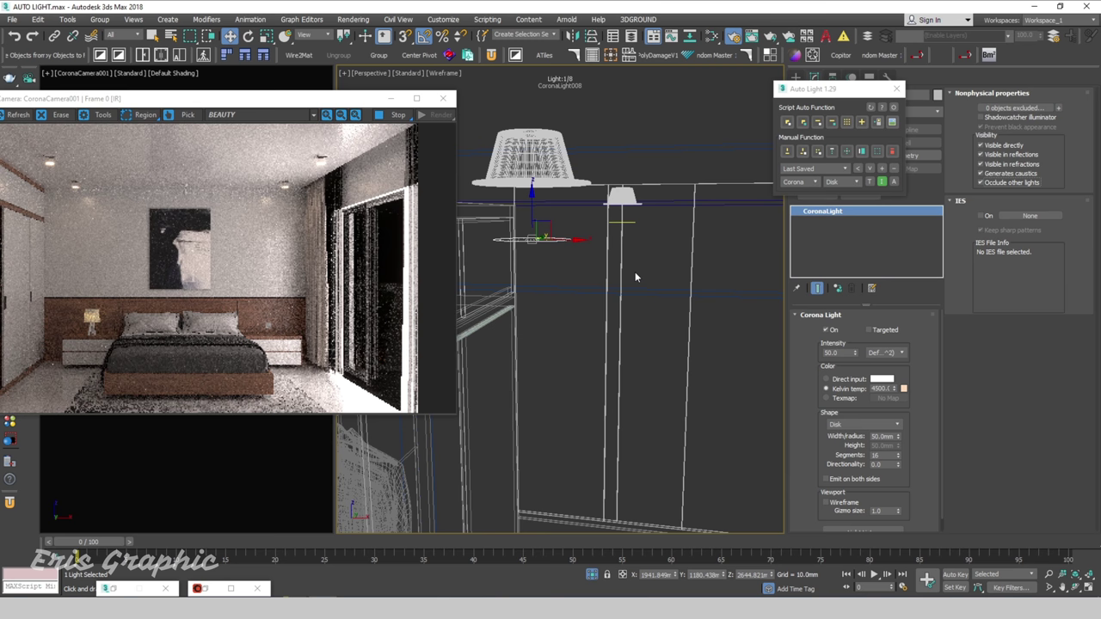
pyautogui.scroll(-2, 602, 258)
pyautogui.scroll(-2, 618, 253)
pyautogui.press('f')
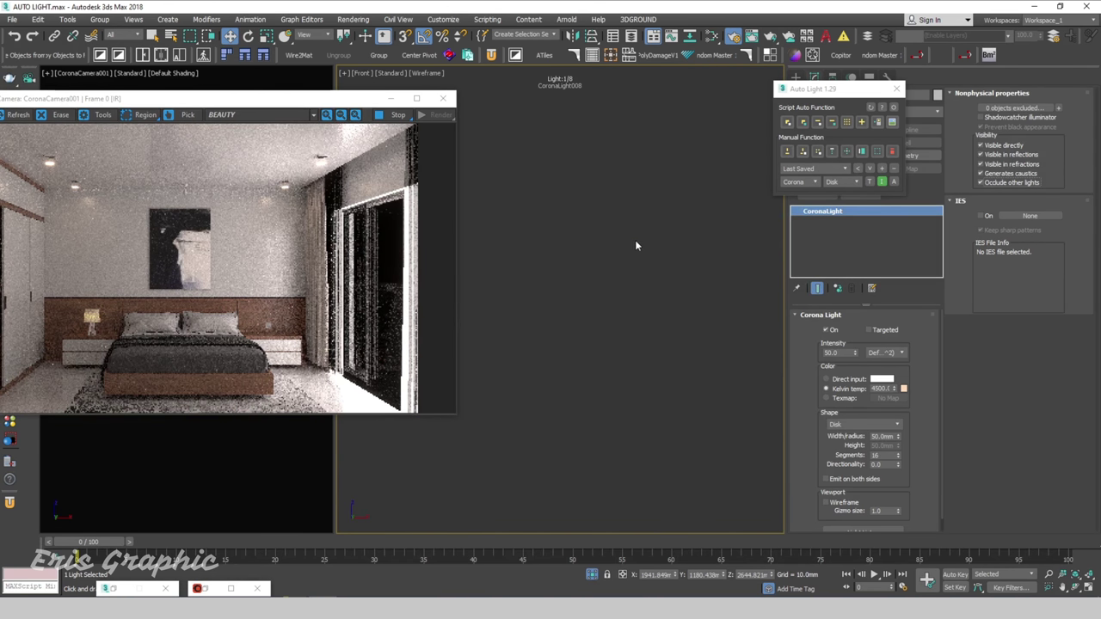
pyautogui.click(651, 225)
pyautogui.scroll(2, 605, 232)
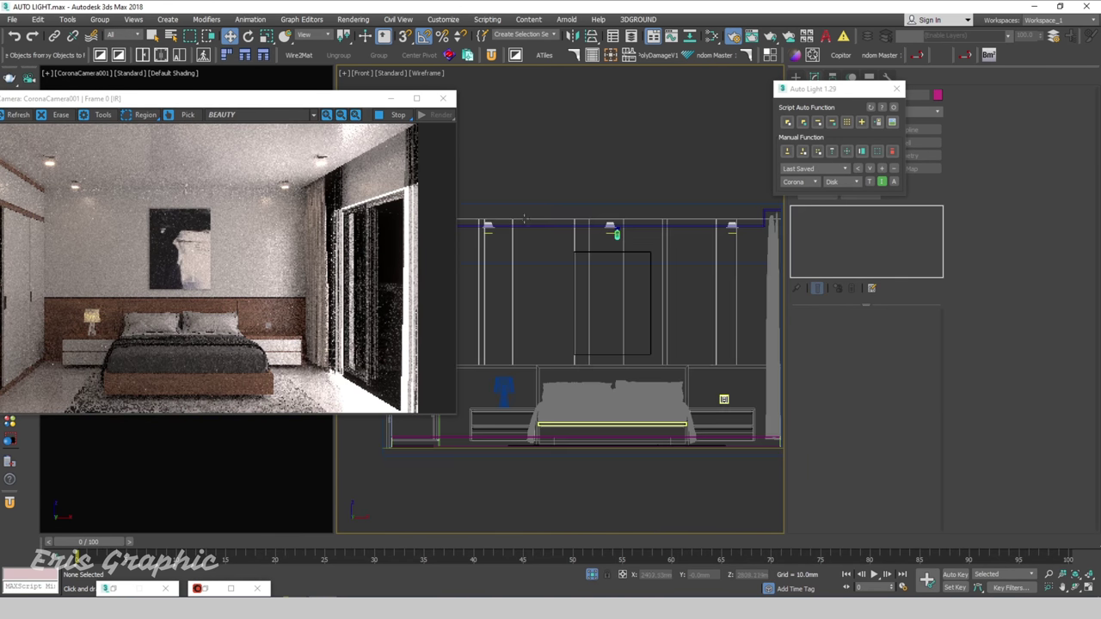
pyautogui.moveTo(504, 180)
pyautogui.mouseDown(button='middle')
pyautogui.moveTo(616, 180)
pyautogui.moveTo(630, 166)
pyautogui.mouseUp(button='middle')
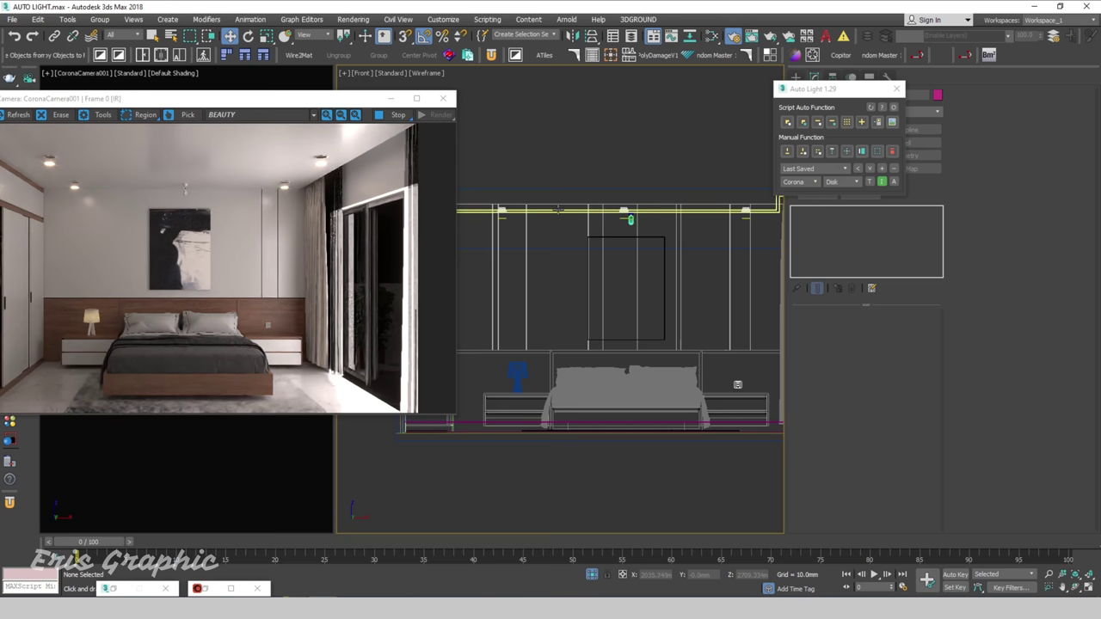
# Step: Set the selection filter to Lights and box-select the seven ceiling lights
pyautogui.click(125, 37)
pyautogui.click(116, 48)
pyautogui.scroll(-2, 504, 178)
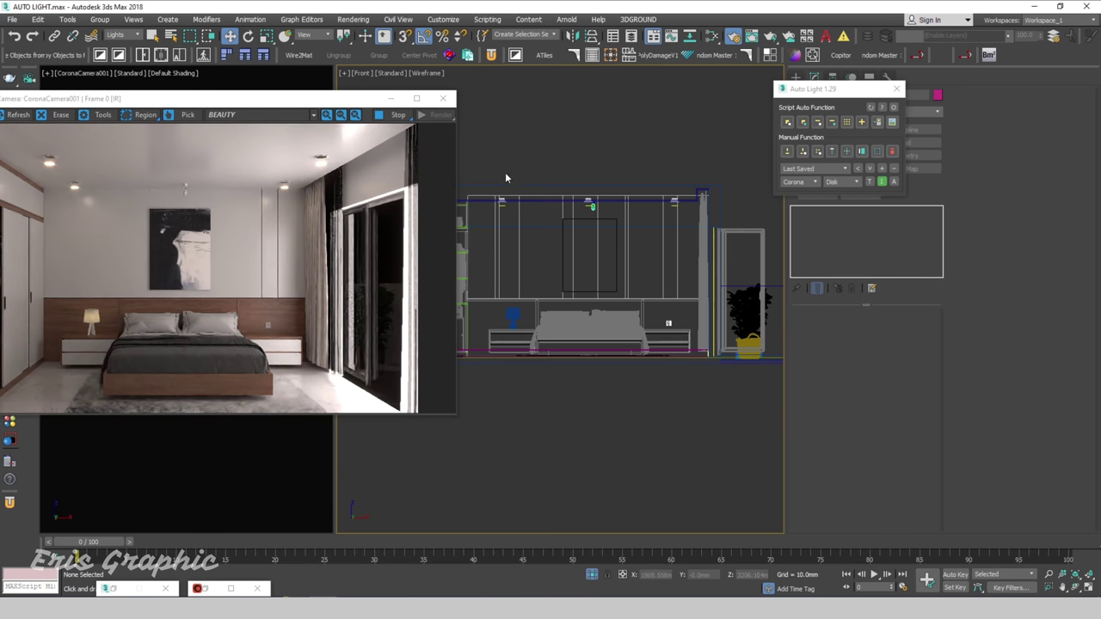
pyautogui.moveTo(482, 194); pyautogui.dragTo(719, 222)
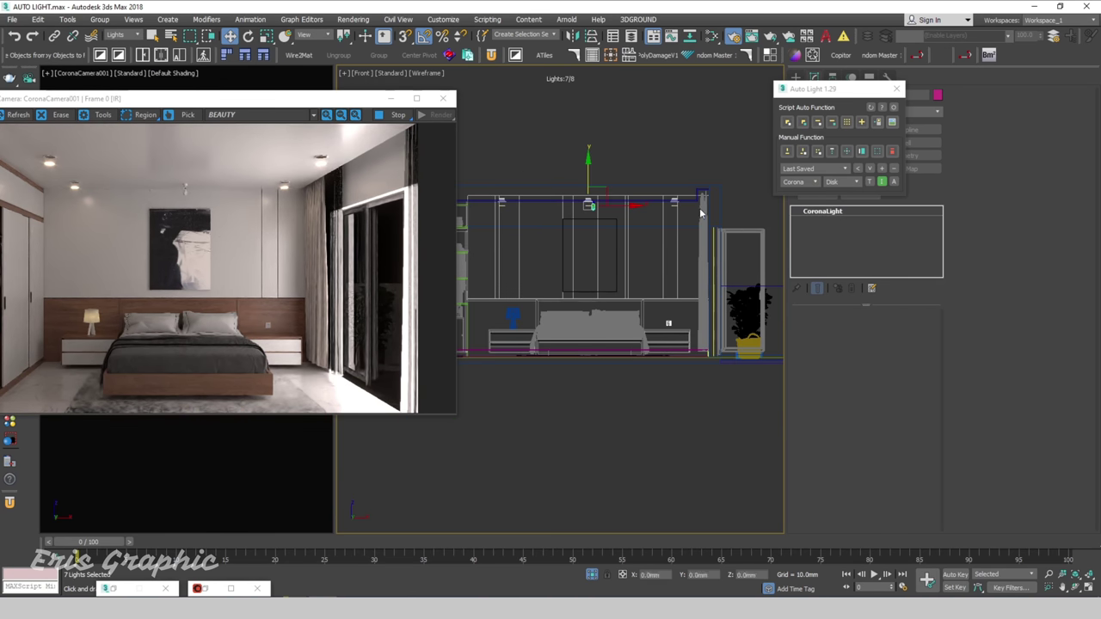
pyautogui.scroll(2, 590, 180)
pyautogui.scroll(2, 590, 181)
pyautogui.scroll(1, 590, 181)
# Step: Move the seven ceiling lights slightly upward, then orbit to view the whole room
pyautogui.moveTo(590, 181); pyautogui.dragTo(608, 166)
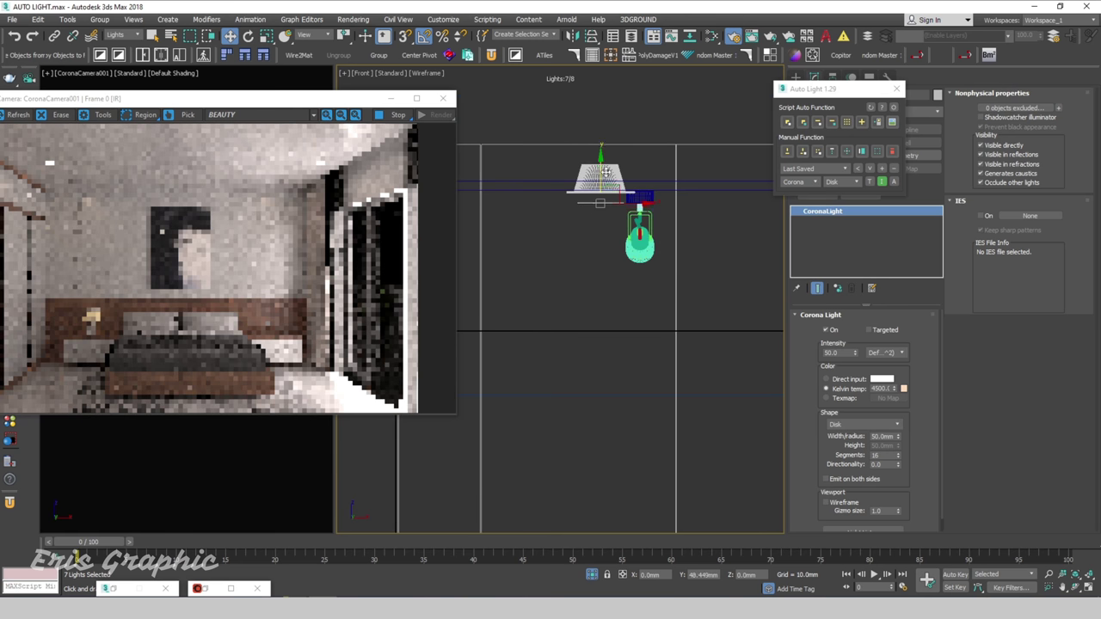
pyautogui.scroll(-3, 607, 166)
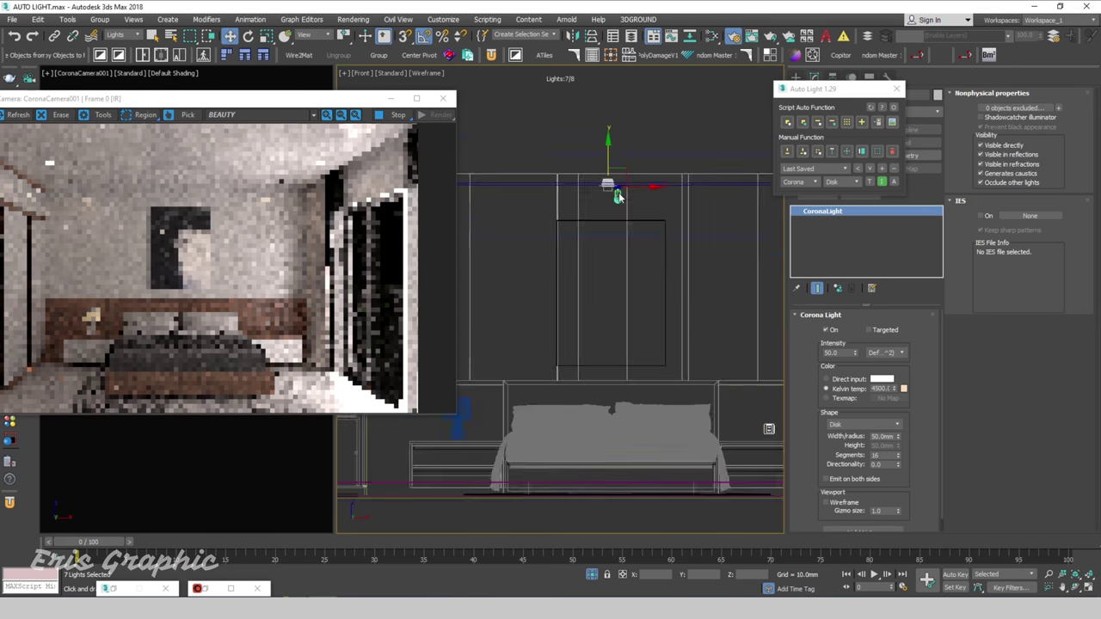
pyautogui.scroll(-3, 619, 177)
pyautogui.keyDown('alt'); pyautogui.moveTo(637, 178); pyautogui.dragTo(684, 186, button='middle'); pyautogui.keyUp('alt')
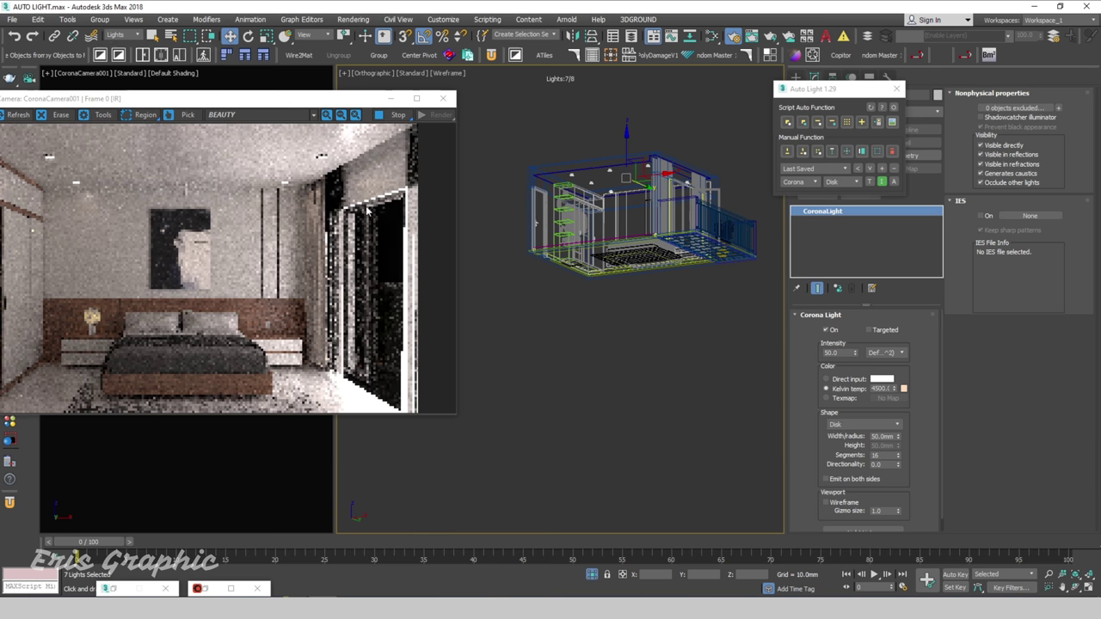
# Step: Turn on IES for the ceiling lights and load 15.IES from the Downloads folder
pyautogui.click(981, 217)
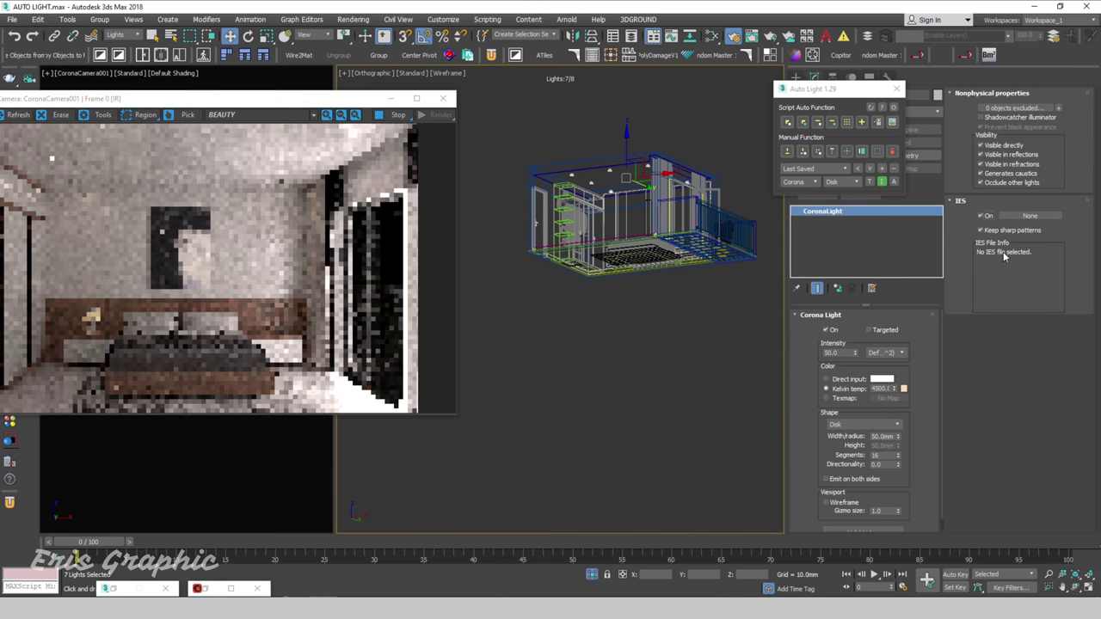
pyautogui.click(1033, 217)
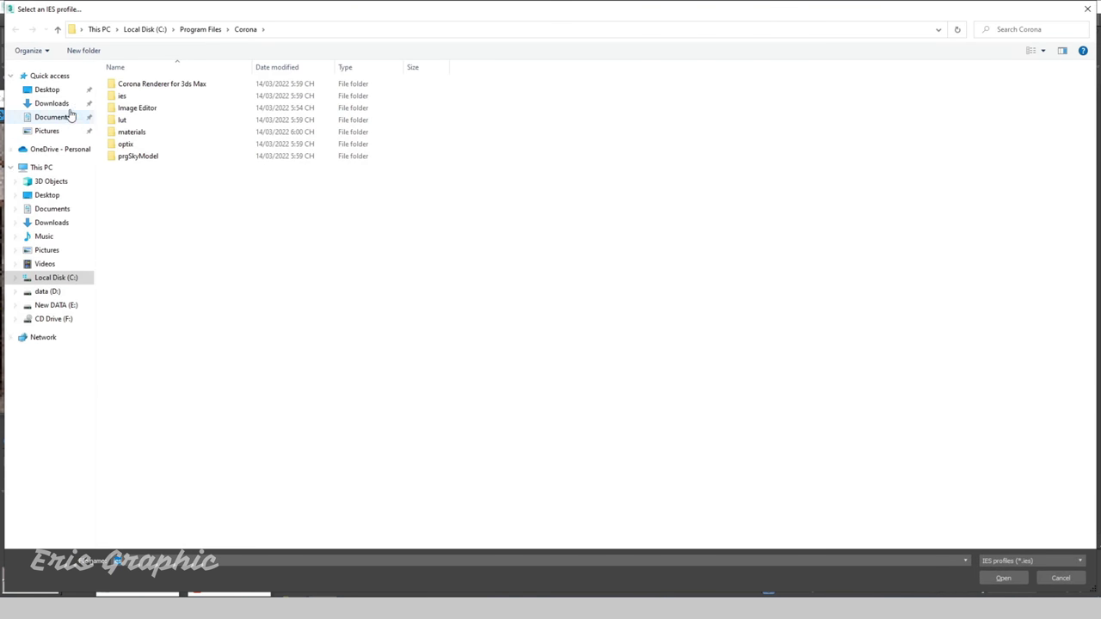
pyautogui.click(52, 103)
pyautogui.click(147, 134)
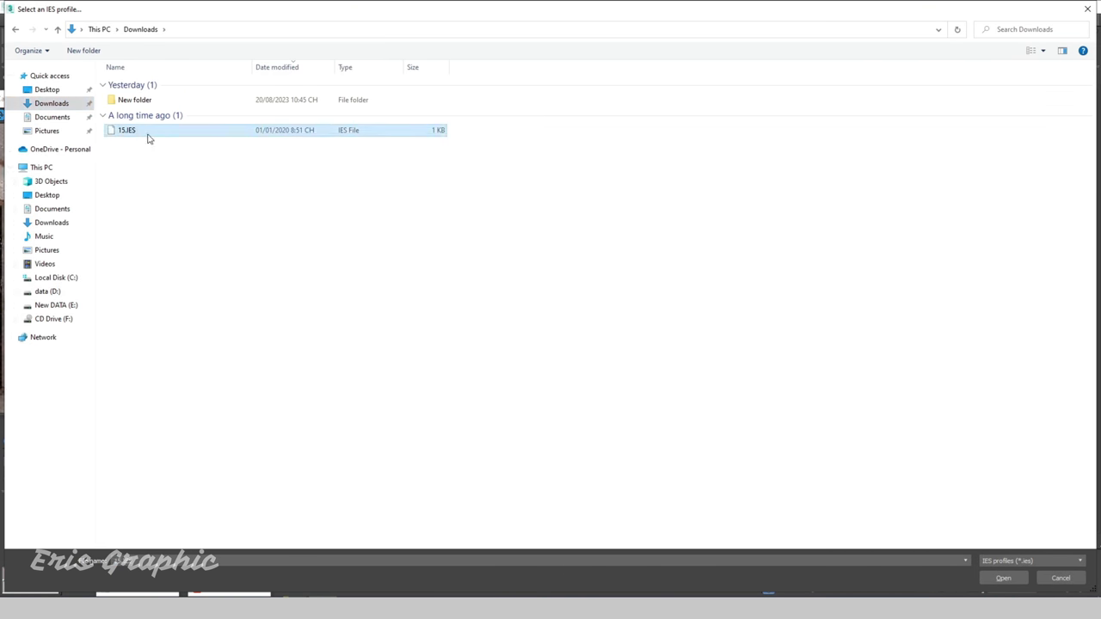
pyautogui.click(1003, 578)
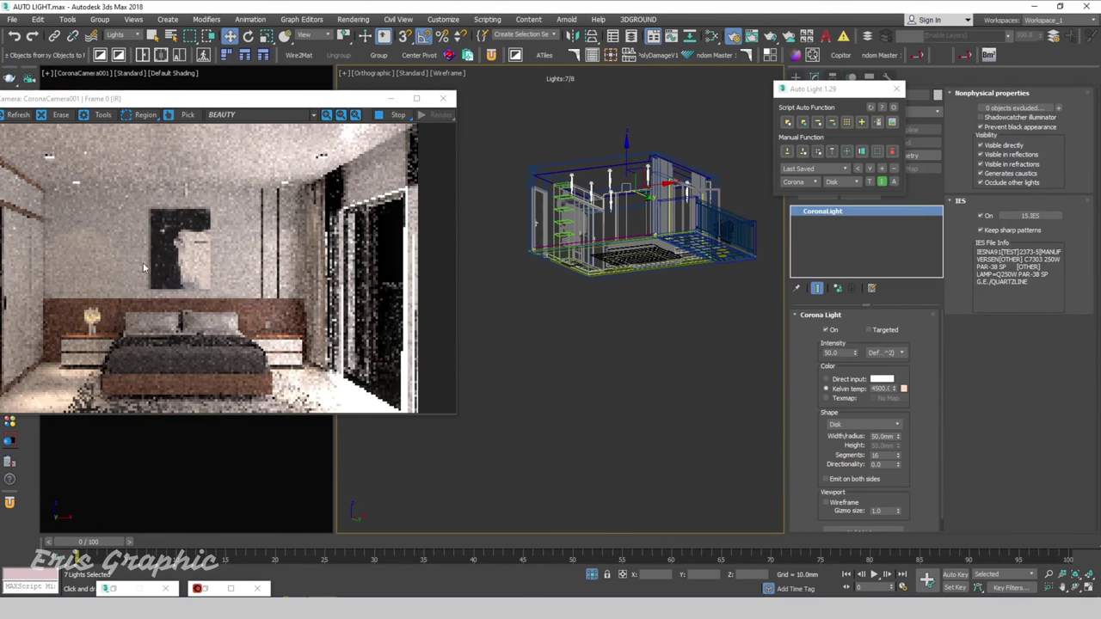
pyautogui.moveTo(246, 104); pyautogui.dragTo(299, 84)
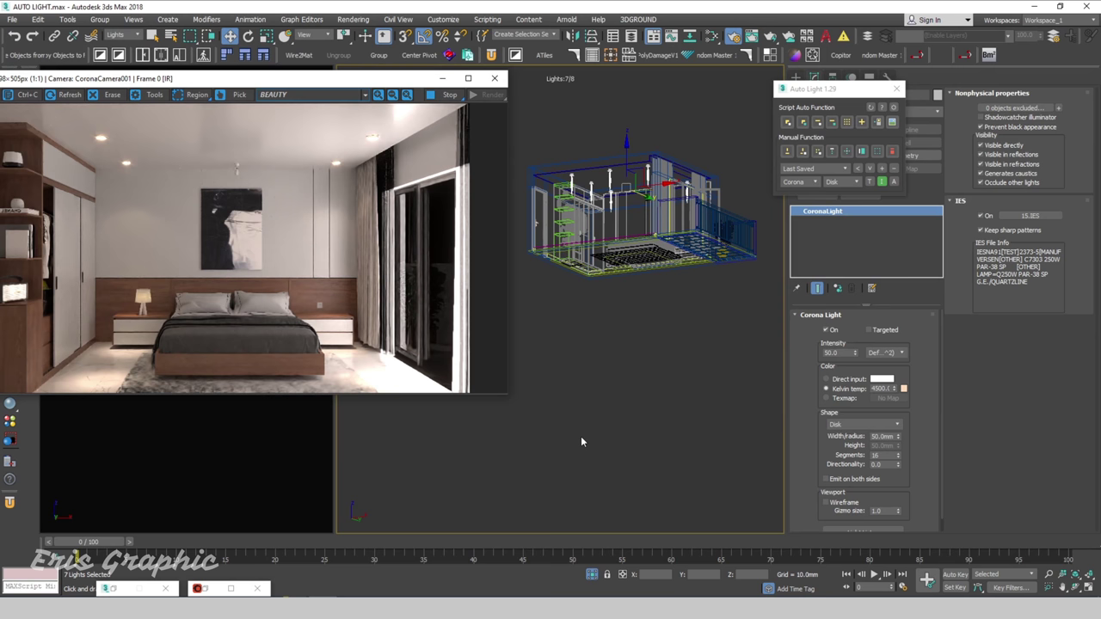
# Step: Deselect the ceiling lights by clicking empty space in the viewport
pyautogui.click(591, 465)
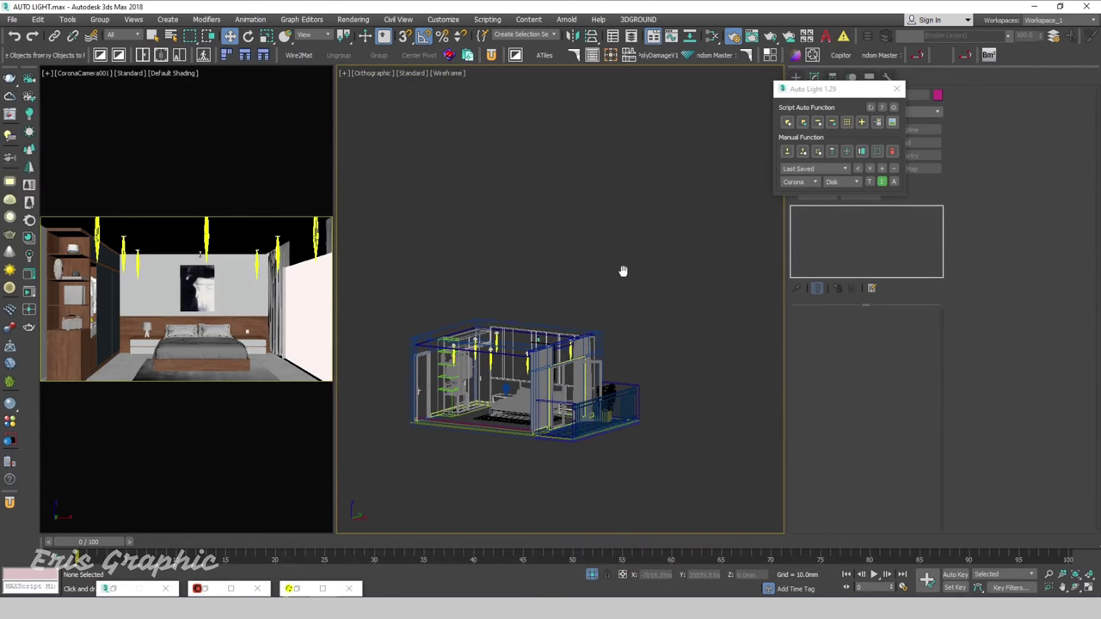
pyautogui.scroll(5, 528, 302)
pyautogui.scroll(-5, 528, 302)
# Step: Switch to shaded display, hide the room's outer wall and change to a perspective view
pyautogui.press('F3')
pyautogui.click(524, 338)
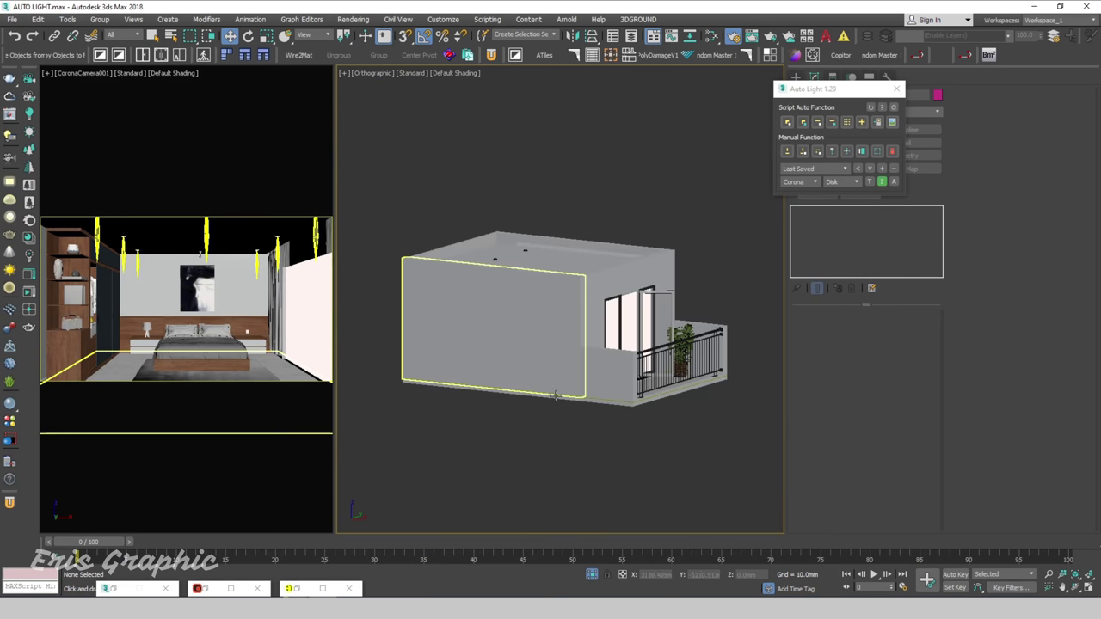
pyautogui.rightClick(524, 338)
pyautogui.click(559, 301)
pyautogui.keyDown('alt'); pyautogui.moveTo(559, 301); pyautogui.dragTo(577, 311, button='middle'); pyautogui.keyUp('alt')
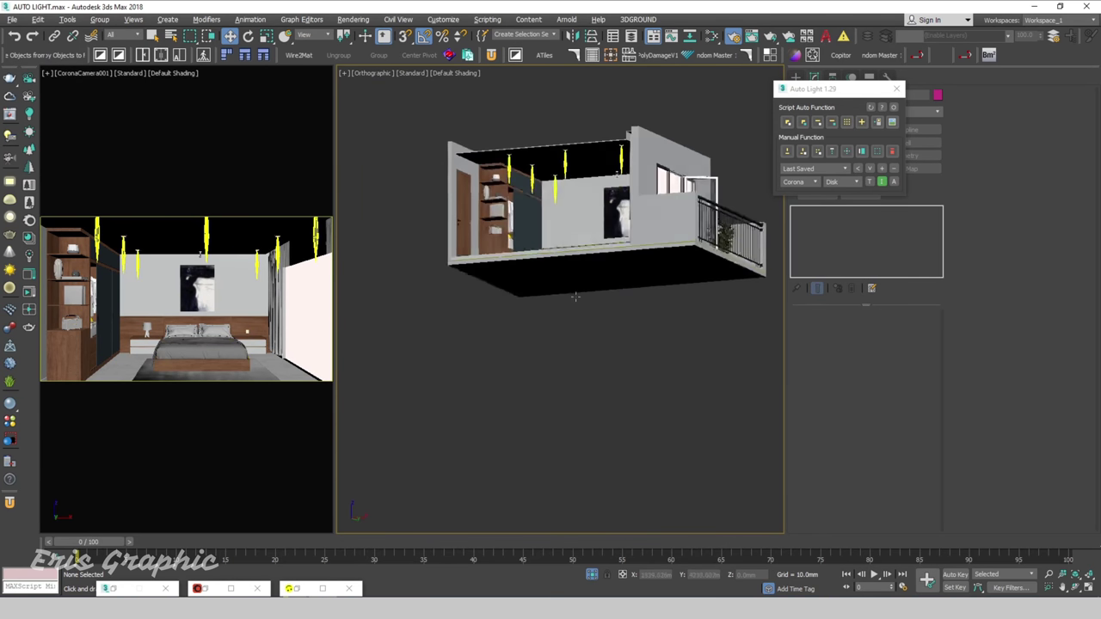
pyautogui.press('p')
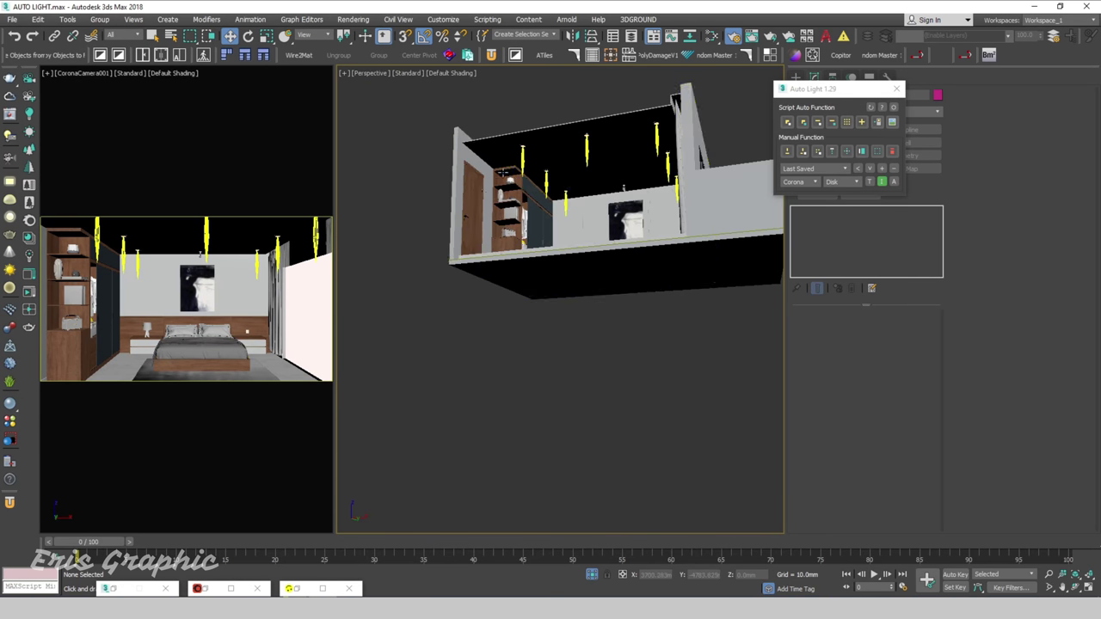
pyautogui.scroll(5, 547, 340)
# Step: Select the wooden shelf object, isolate it with Alt+Q, and view it from above
pyautogui.click(516, 458)
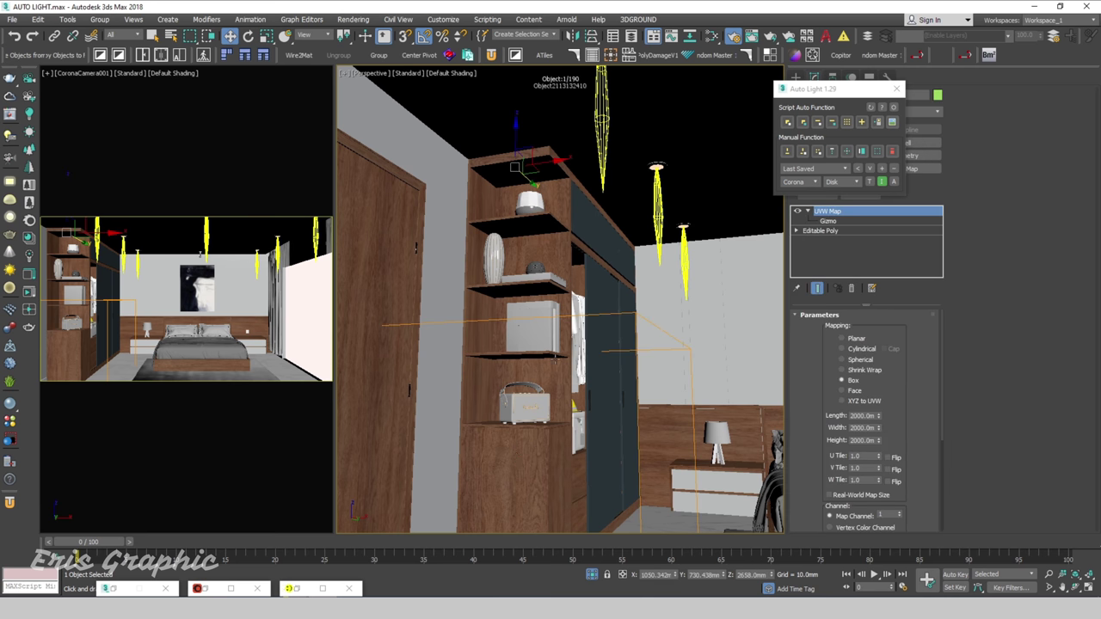
pyautogui.click(493, 164)
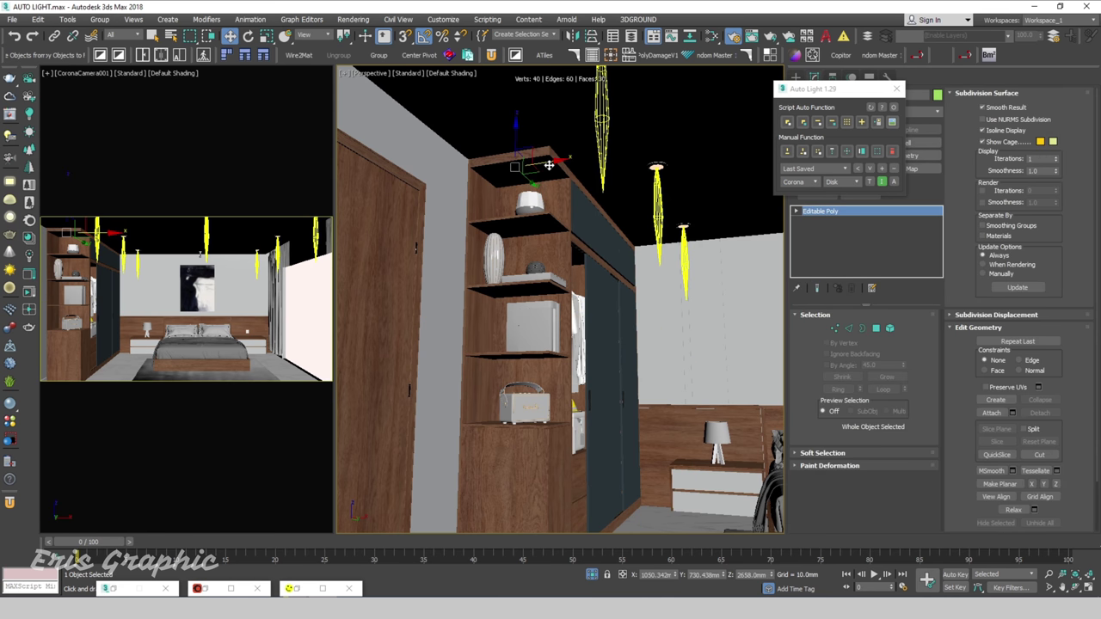
pyautogui.scroll(-5, 668, 211)
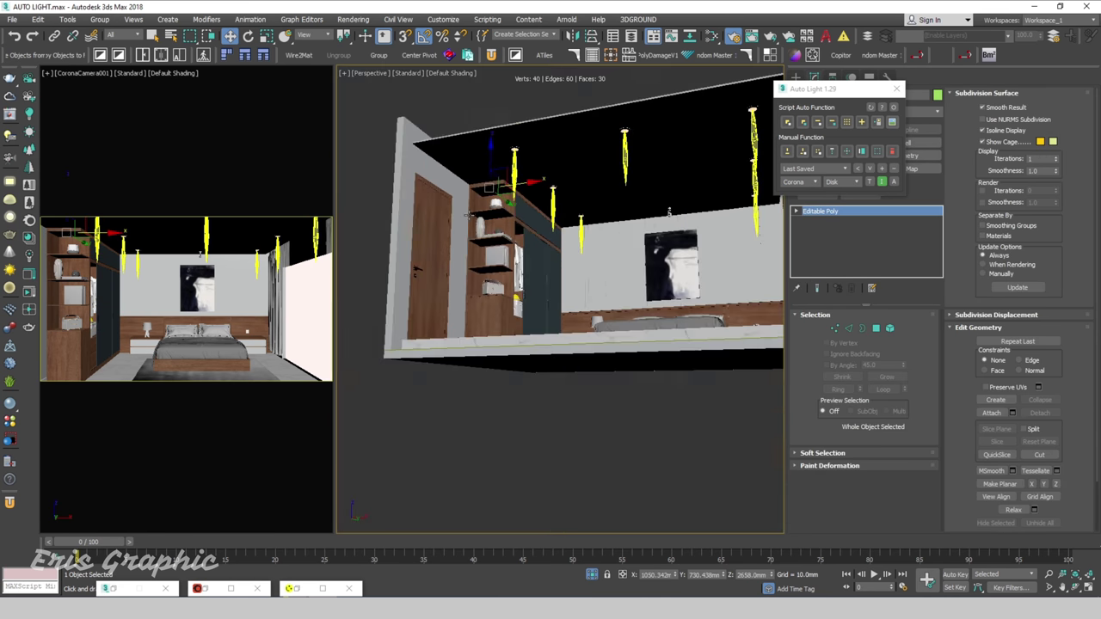
pyautogui.hotkey('shift', 'z')
pyautogui.hotkey('shift', 'z')
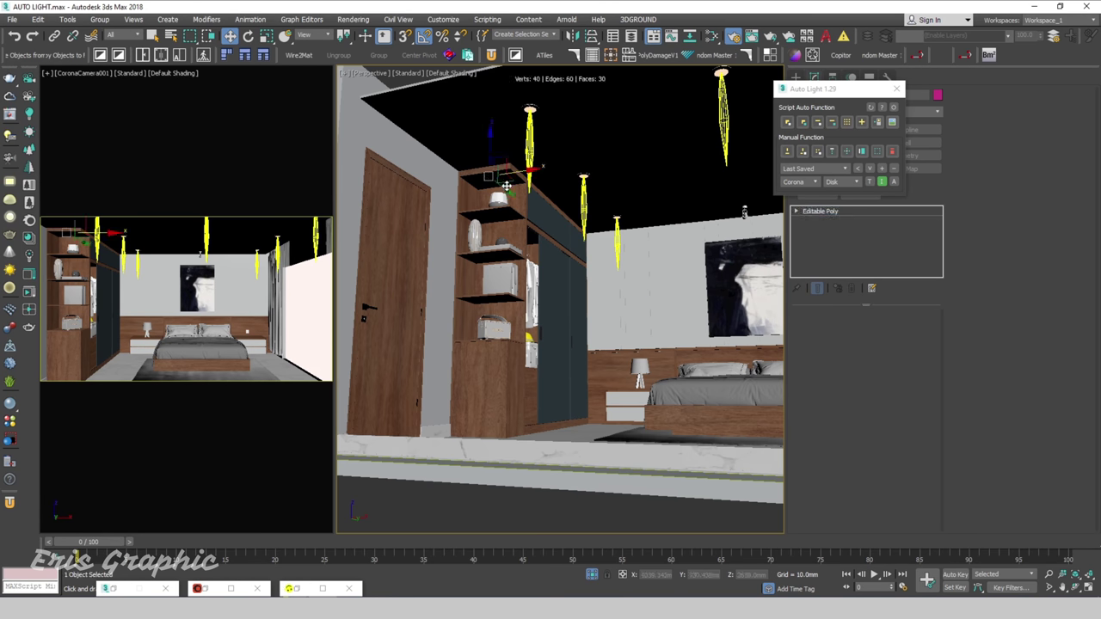
pyautogui.hotkey('alt', 'q')
pyautogui.keyDown('alt'); pyautogui.moveTo(616, 257); pyautogui.dragTo(611, 216, button='middle'); pyautogui.keyUp('alt')
# Step: Select the shelf object and add a Bar Light by Object, then undo it
pyautogui.click(625, 188)
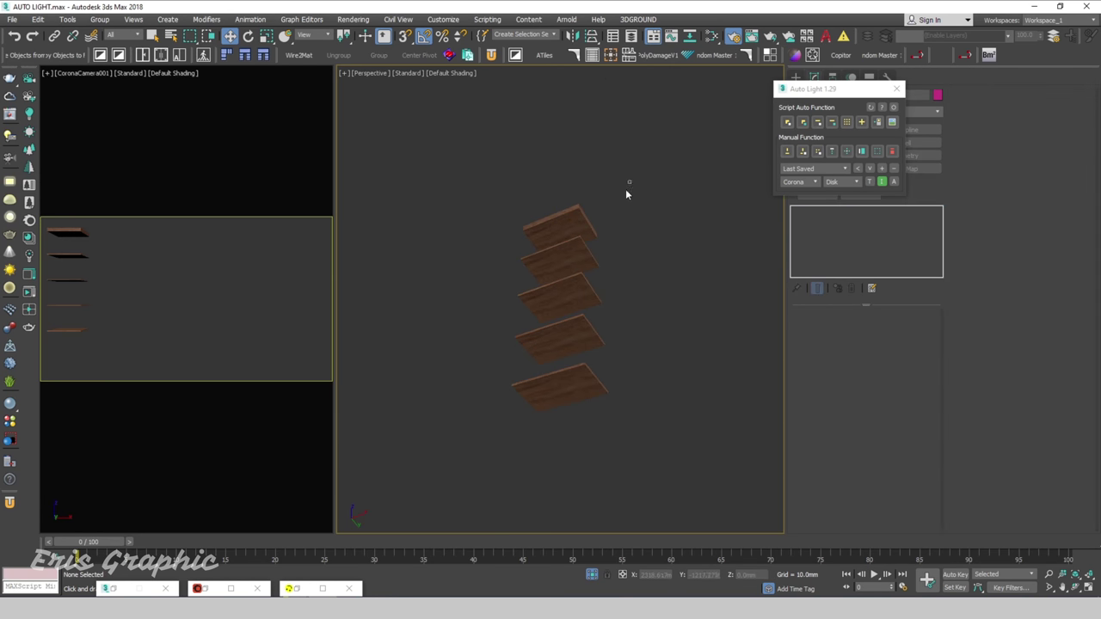
pyautogui.click(528, 282)
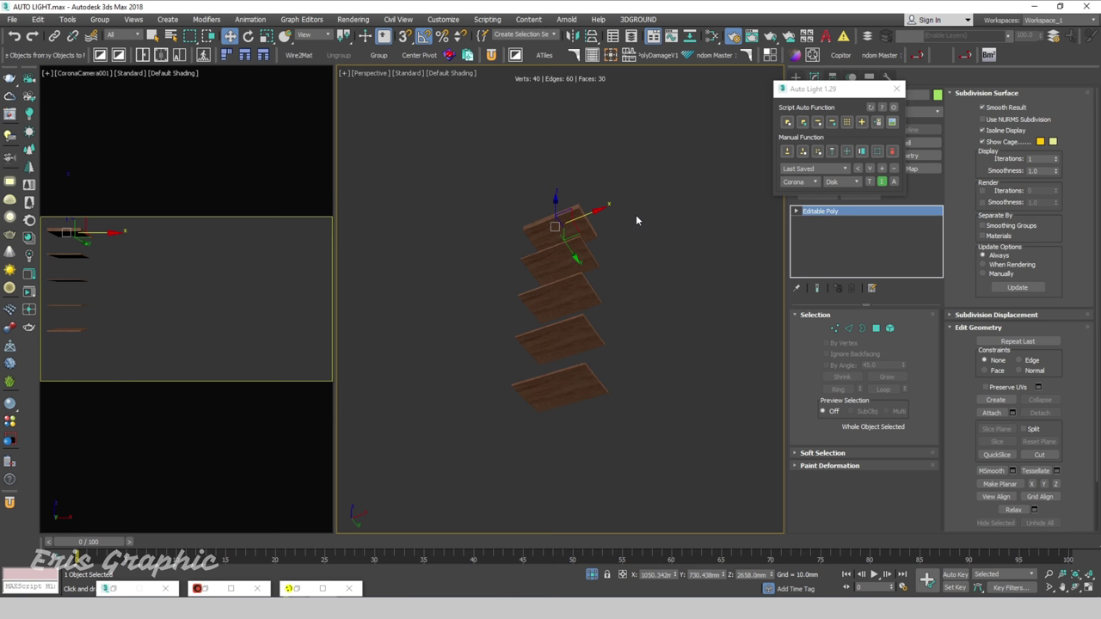
pyautogui.moveTo(621, 180); pyautogui.dragTo(530, 273)
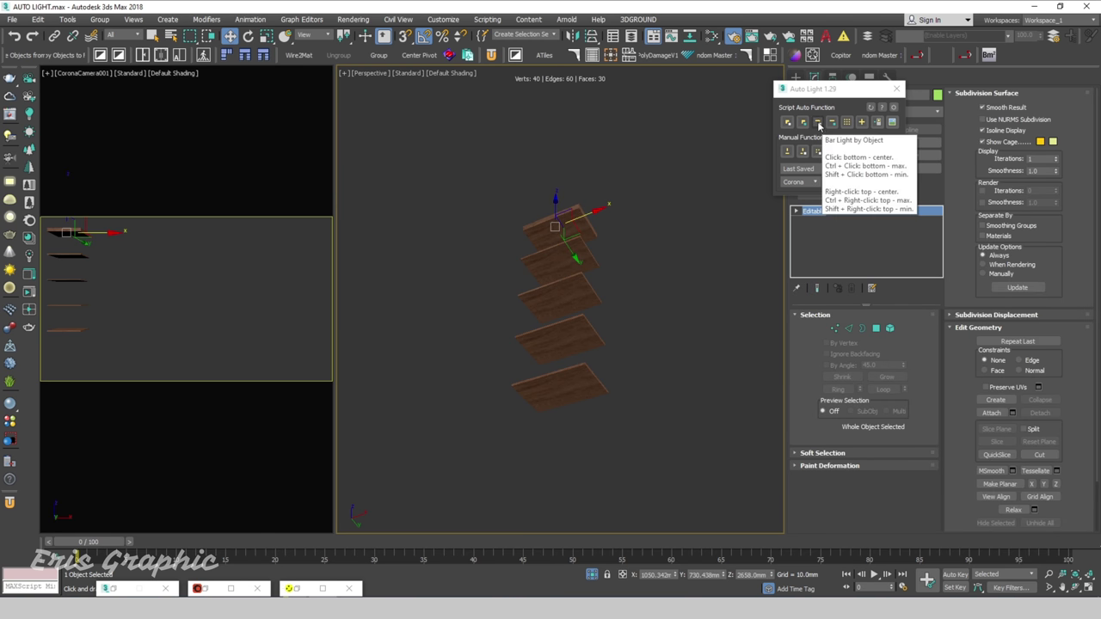
pyautogui.click(817, 123)
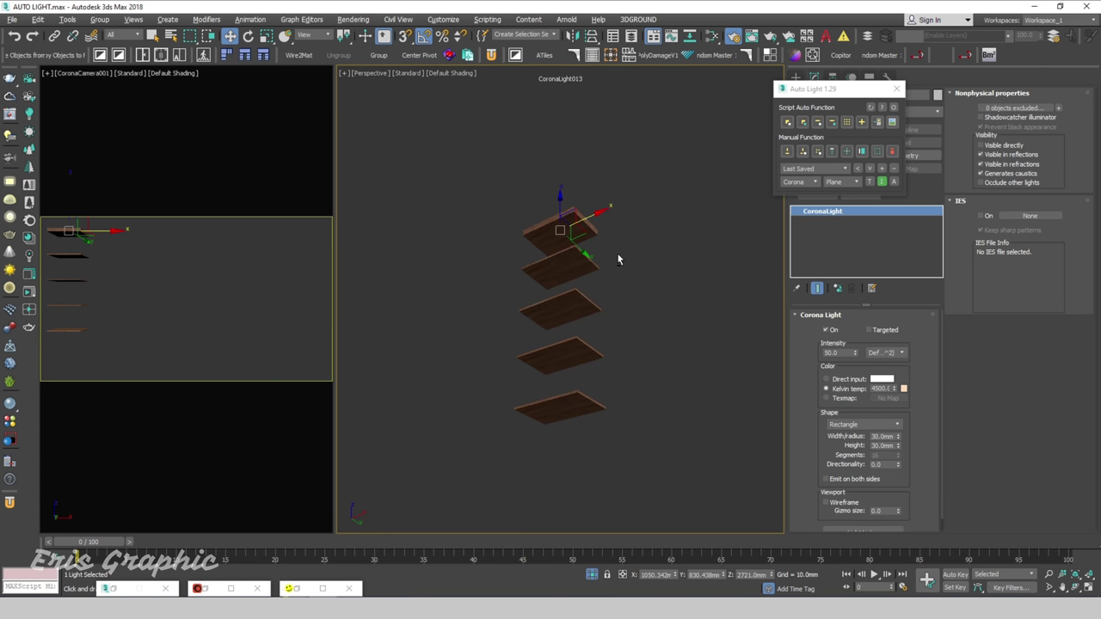
pyautogui.hotkey('ctrl', 'z')
# Step: In wireframe, box-select the shelf, add bar light CoronaLight013, and return to shaded display
pyautogui.press('F3')
pyautogui.scroll(5, 637, 212)
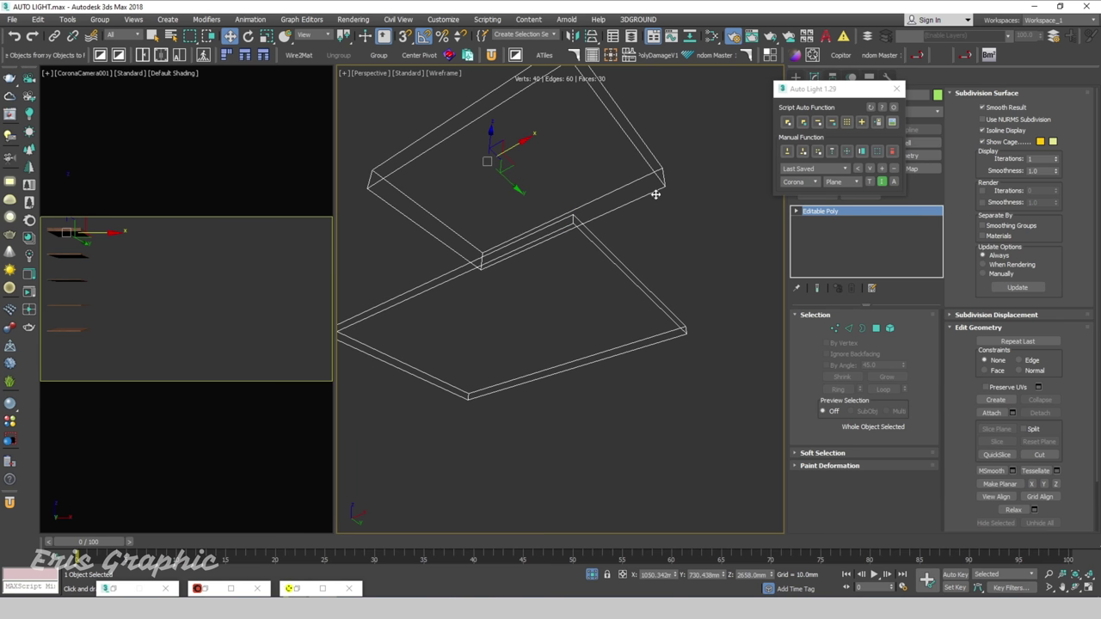
pyautogui.scroll(-3, 606, 158)
pyautogui.moveTo(585, 189); pyautogui.dragTo(511, 142)
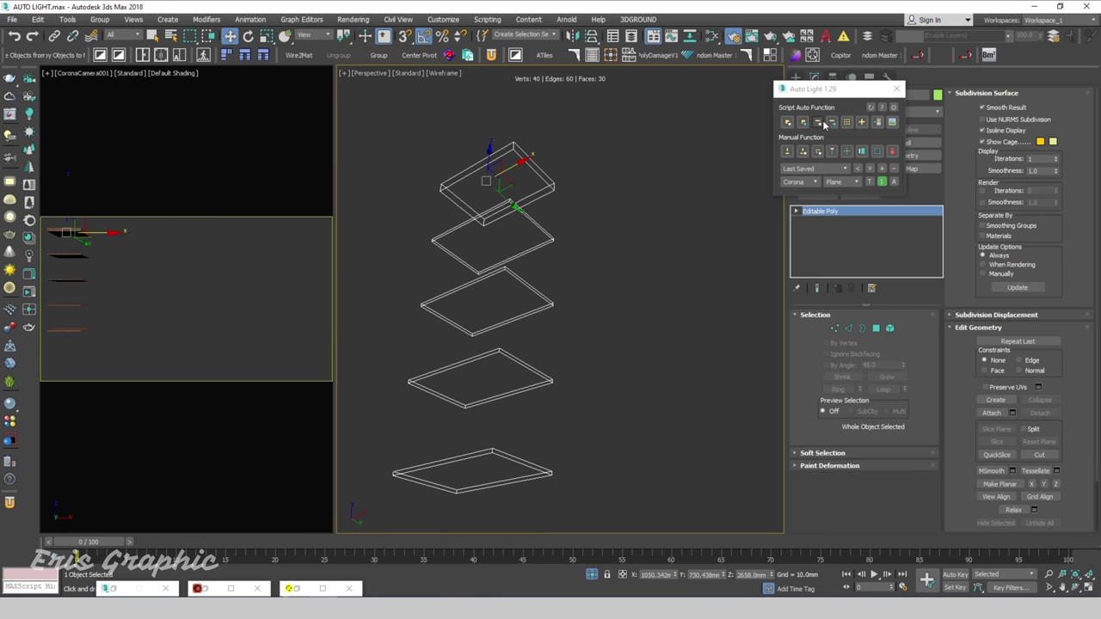
pyautogui.click(832, 125)
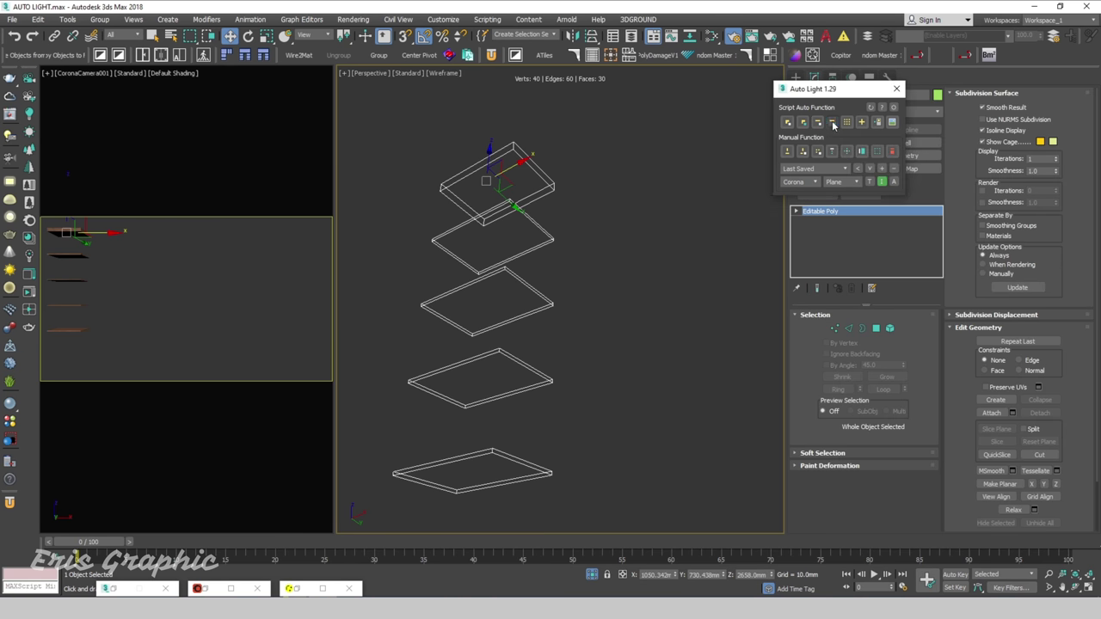
pyautogui.rightClick(679, 200)
pyautogui.click(445, 127)
pyautogui.moveTo(573, 131); pyautogui.dragTo(507, 197)
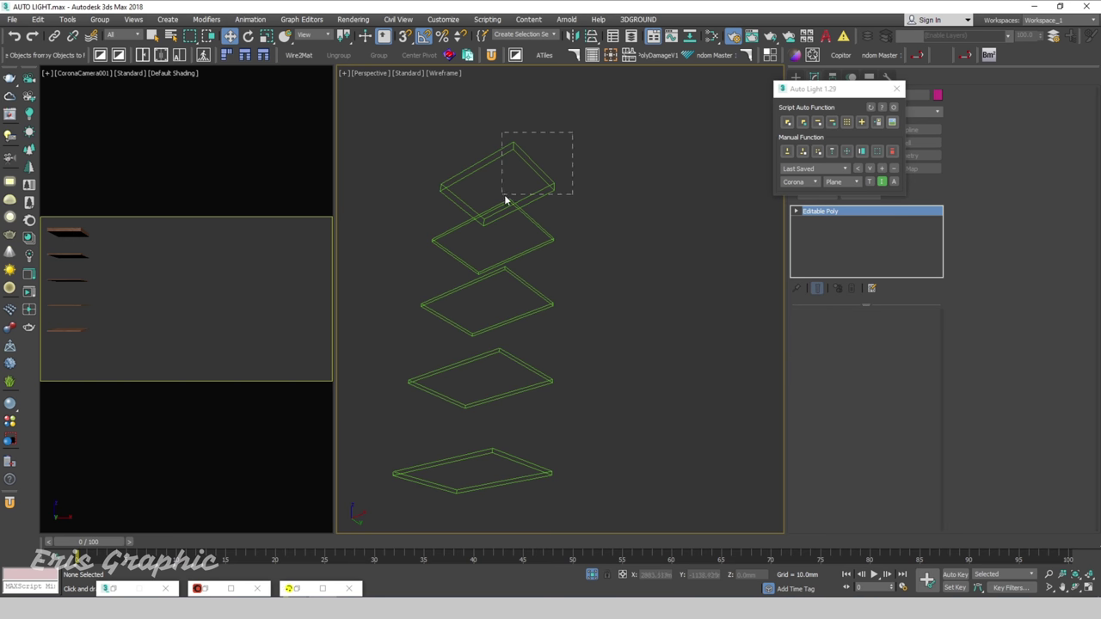
pyautogui.press('F3')
# Step: In Polygon mode, select the five shelf faces and create bar lights on them
pyautogui.click(875, 328)
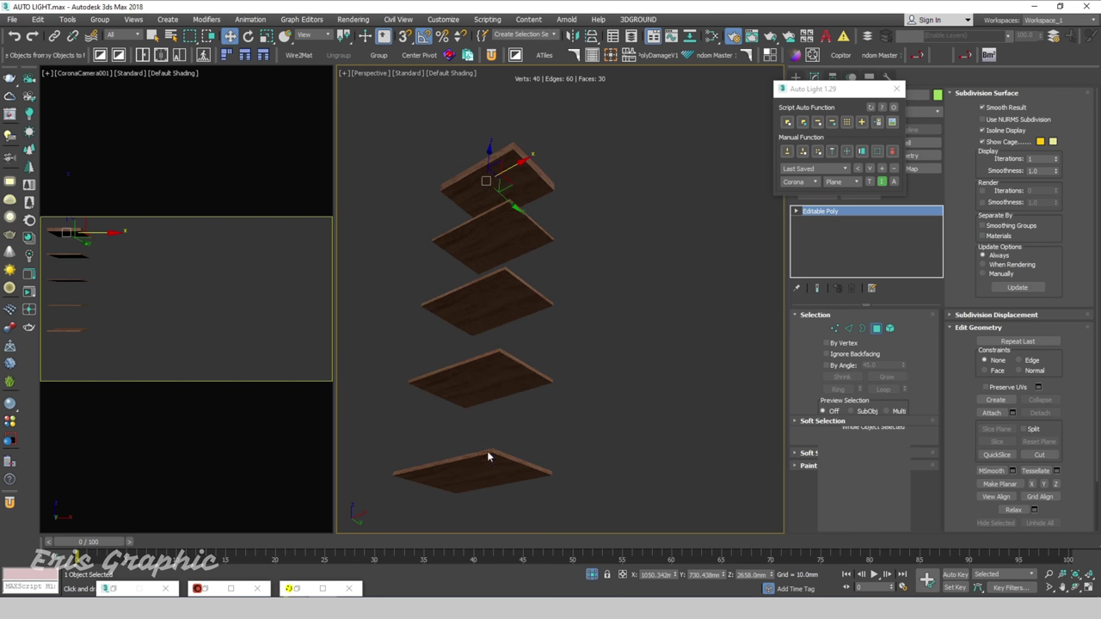
pyautogui.click(474, 471)
pyautogui.keyDown('ctrl'); pyautogui.click(489, 401); pyautogui.keyUp('ctrl')
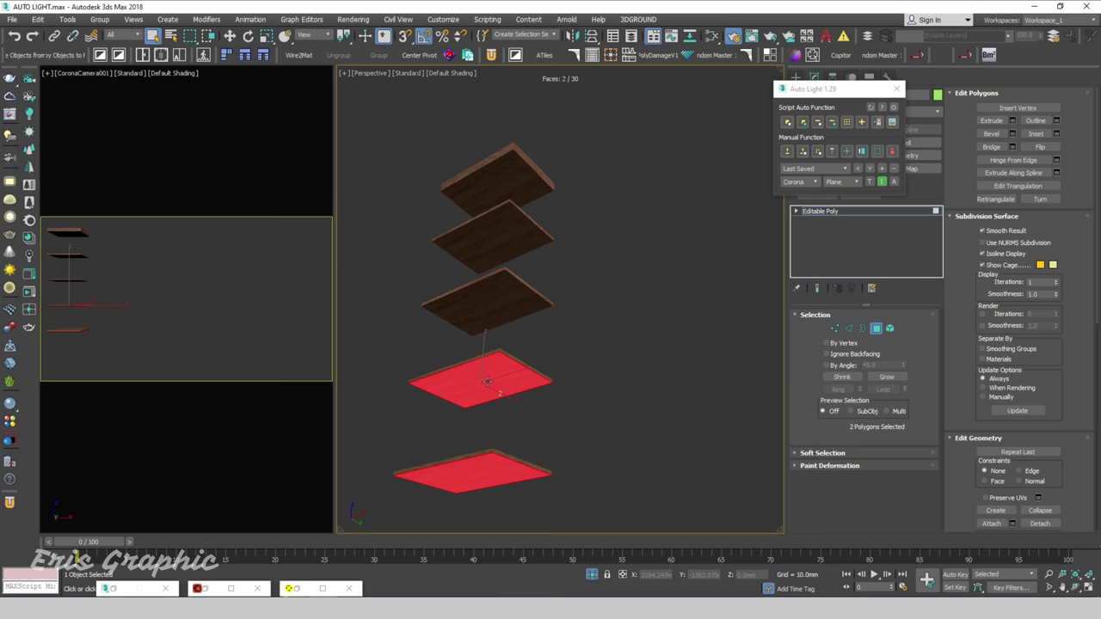
pyautogui.keyDown('ctrl'); pyautogui.click(487, 330); pyautogui.keyUp('ctrl')
pyautogui.keyDown('ctrl'); pyautogui.click(488, 261); pyautogui.keyUp('ctrl')
pyautogui.keyDown('ctrl'); pyautogui.click(495, 185); pyautogui.keyUp('ctrl')
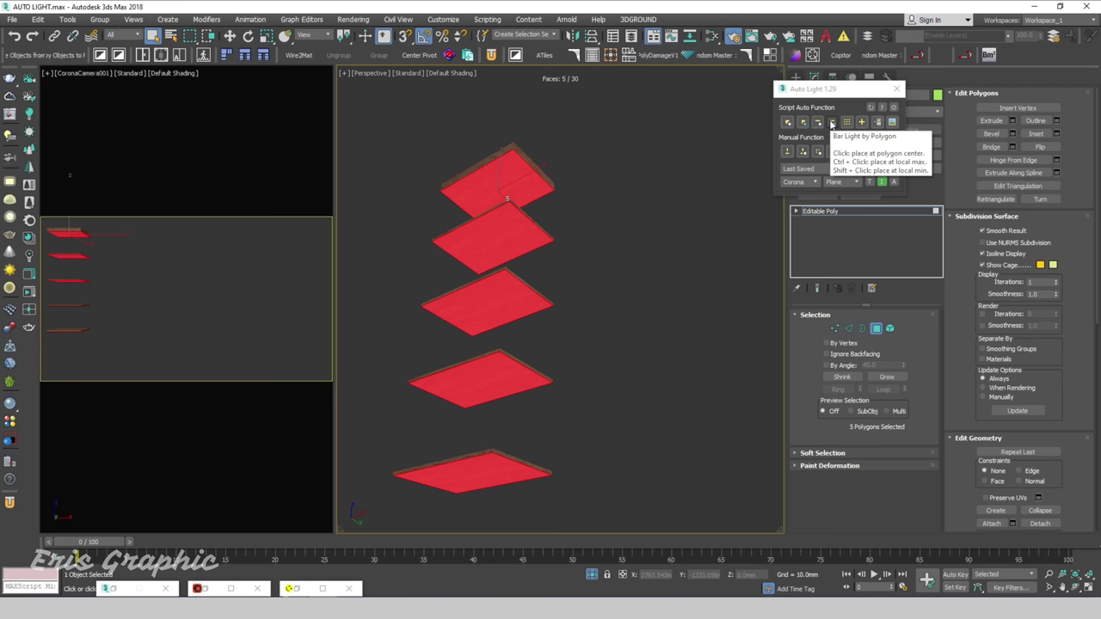
pyautogui.click(830, 123)
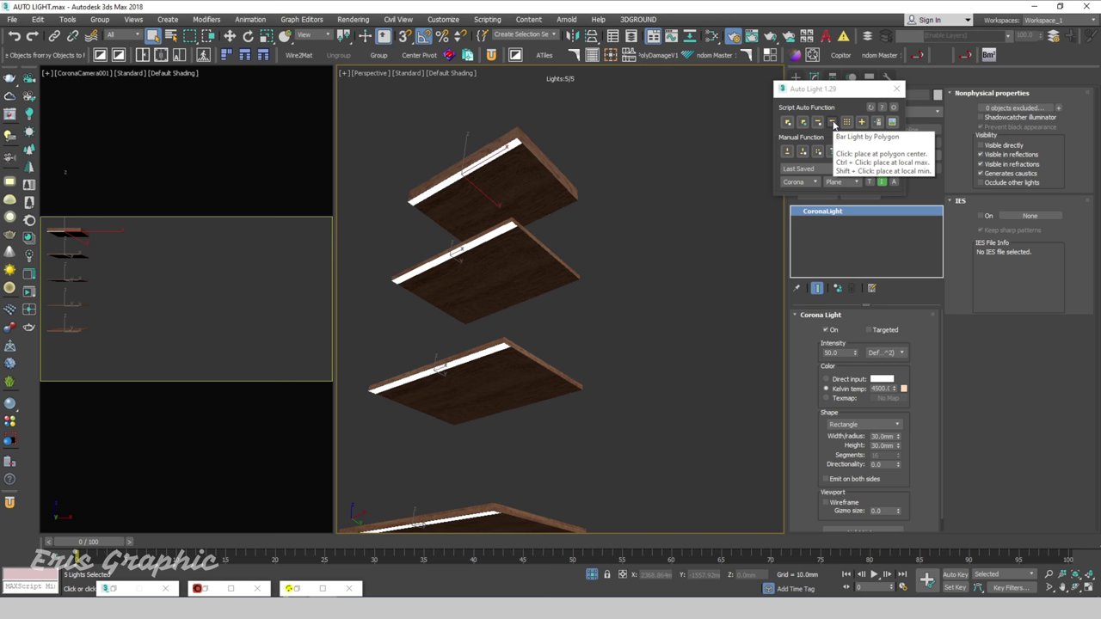
# Step: Add two more sets of bar lights along the other edges of the five faces
pyautogui.click(833, 123)
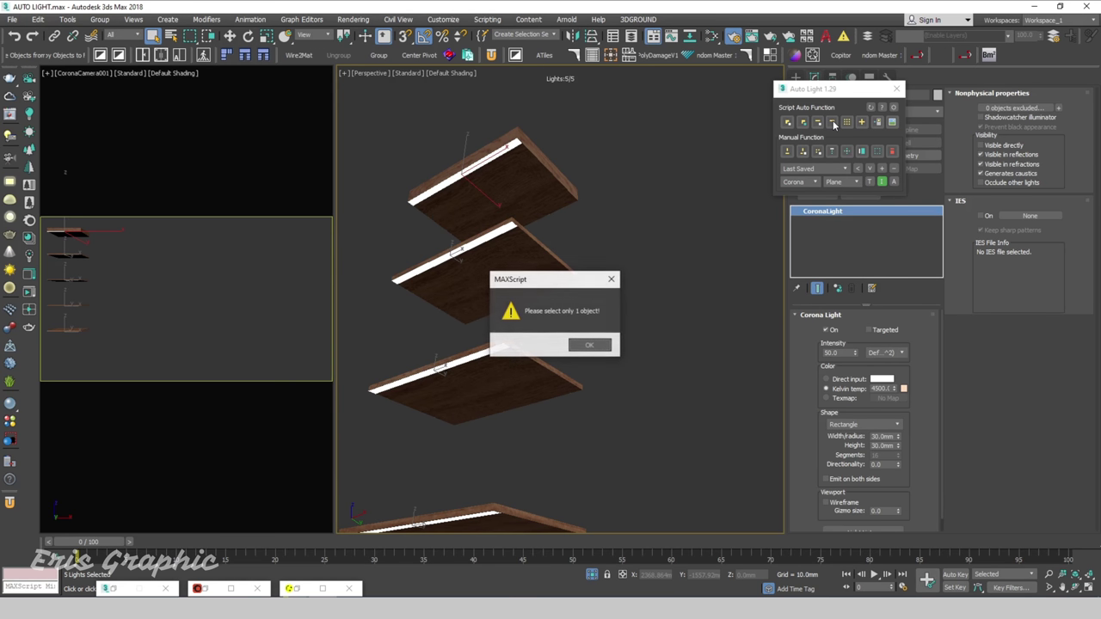
pyautogui.click(611, 282)
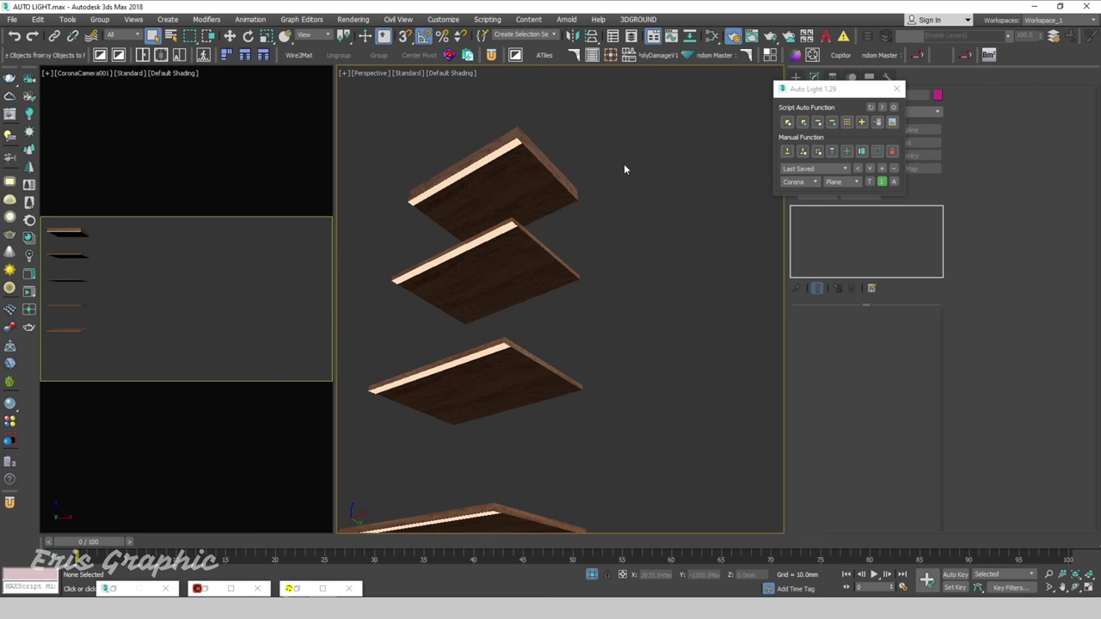
pyautogui.click(557, 169)
pyautogui.press('4')
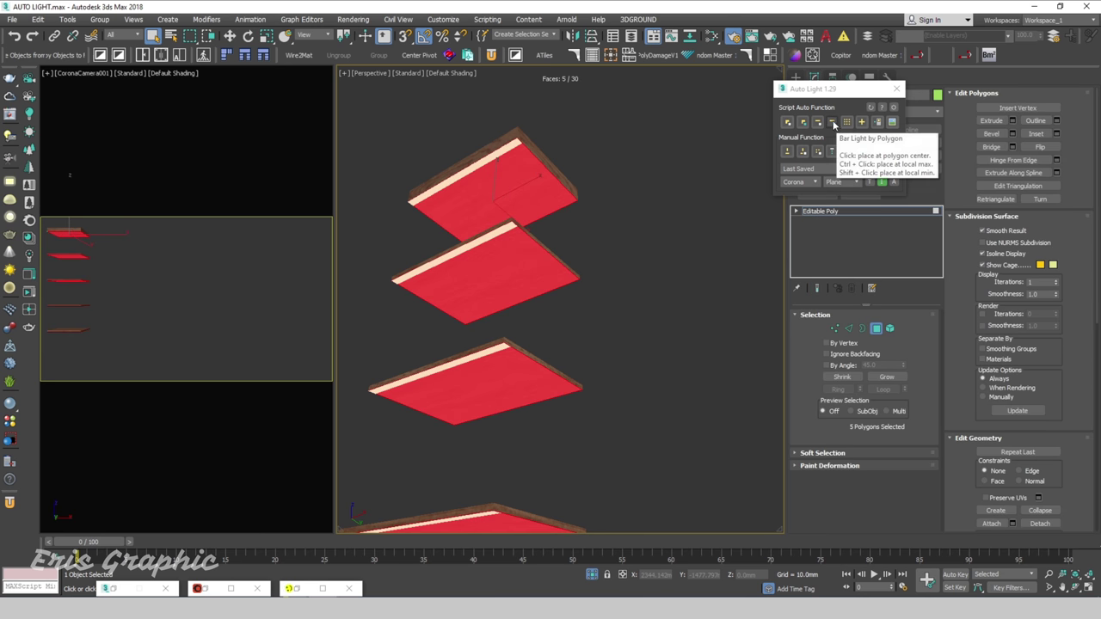
pyautogui.click(833, 123)
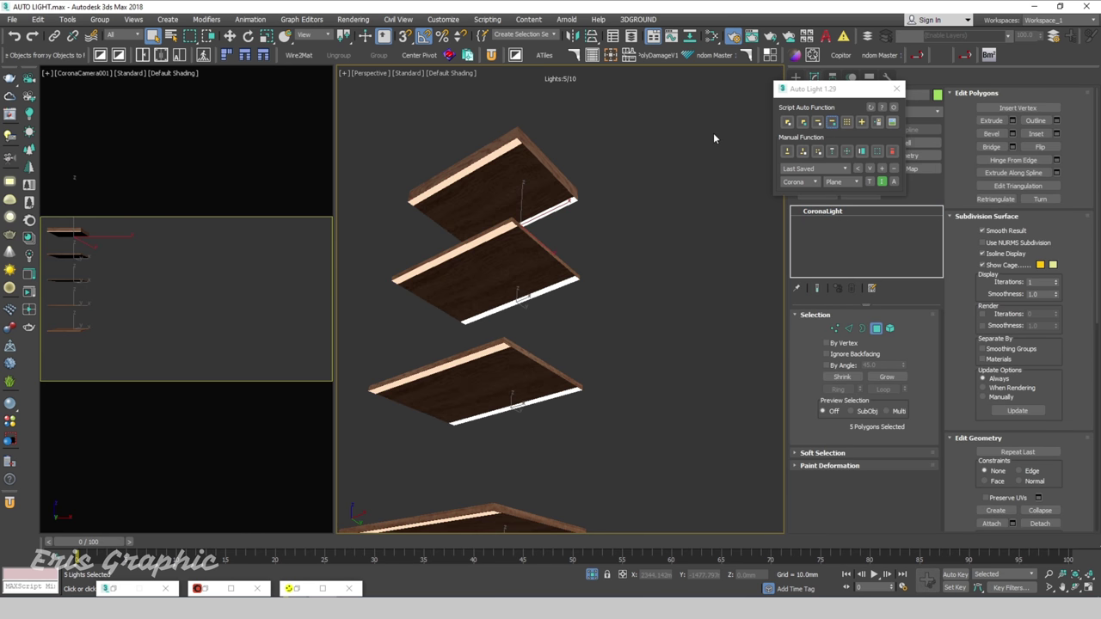
pyautogui.click(618, 160)
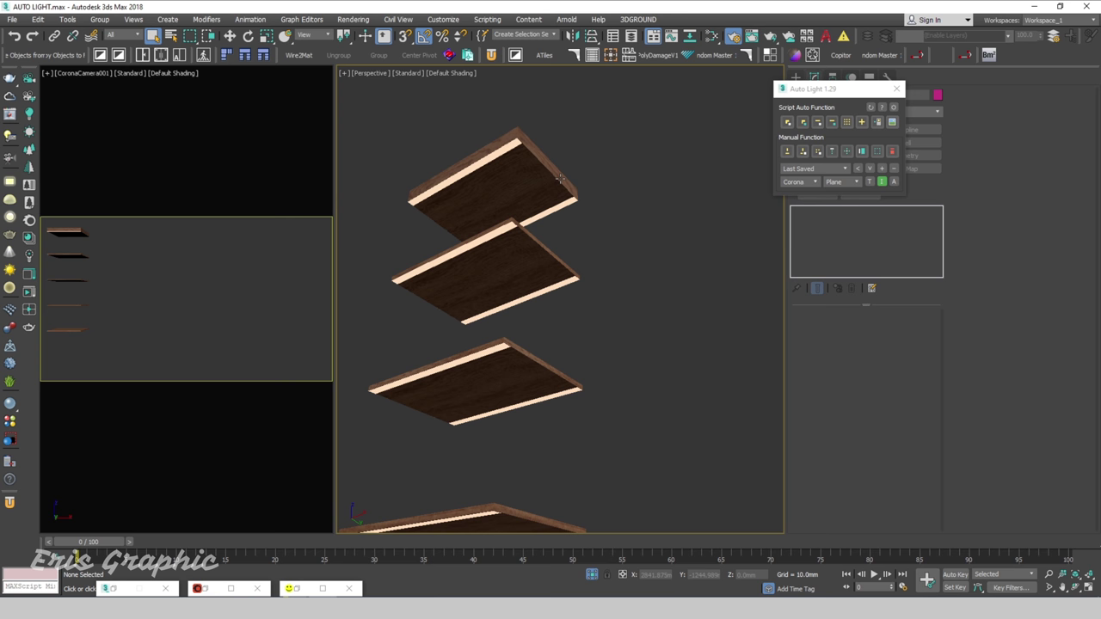
pyautogui.click(523, 174)
pyautogui.press('4')
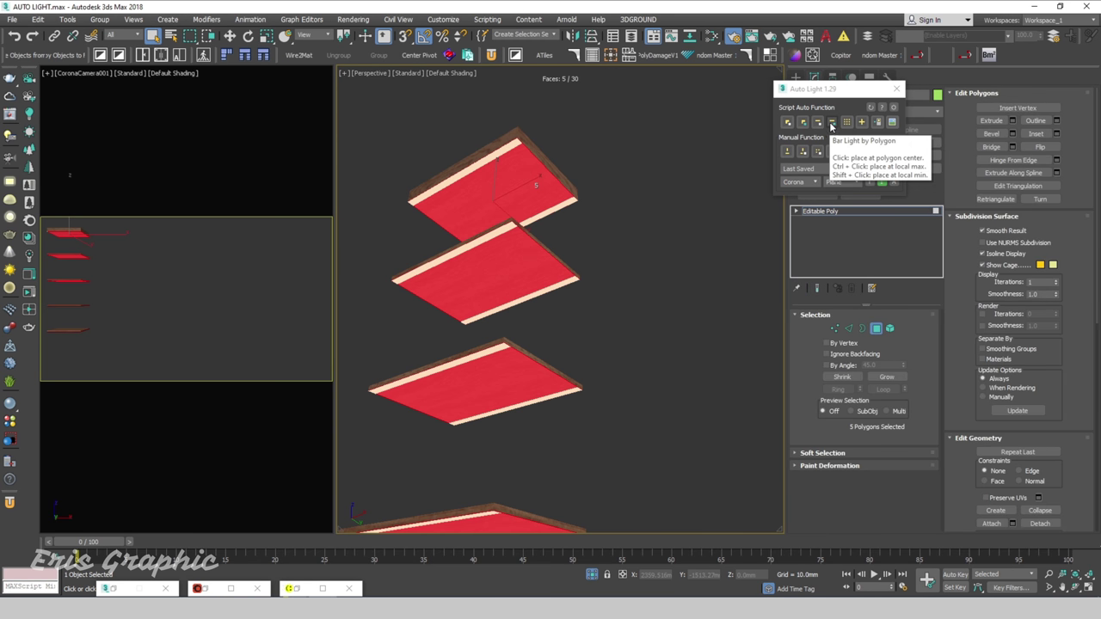
pyautogui.click(831, 123)
# Step: Switch to wireframe, select one of the new bar lights, and orbit to a near-front angle
pyautogui.scroll(5, 602, 181)
pyautogui.scroll(3, 565, 187)
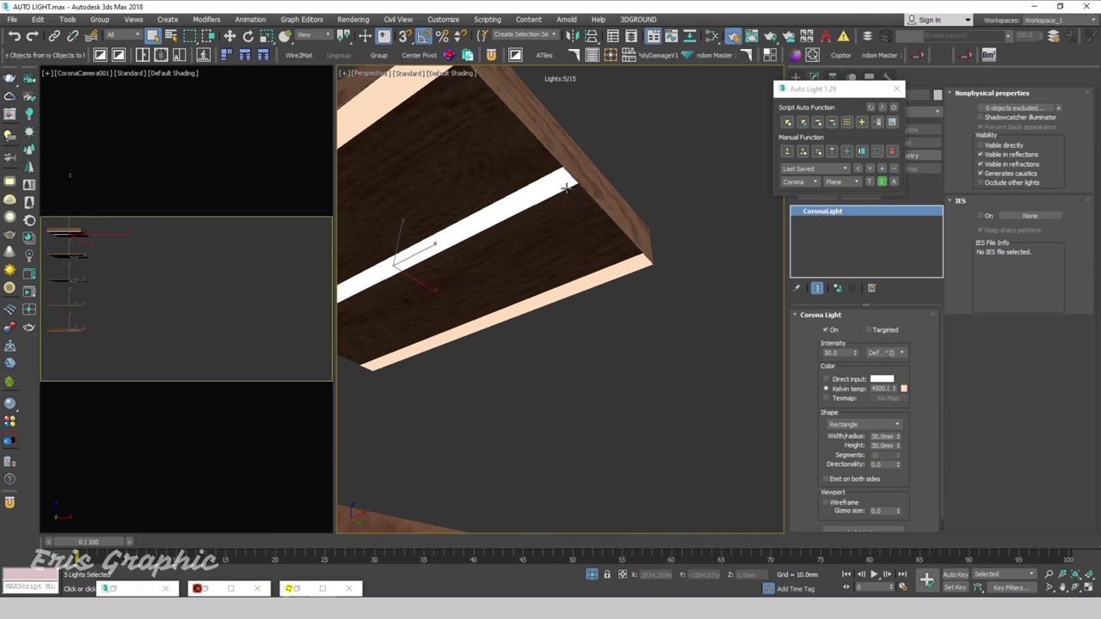
pyautogui.press('F3')
pyautogui.scroll(-5, 566, 188)
pyautogui.click(529, 183)
pyautogui.scroll(2, 529, 183)
pyautogui.scroll(-4, 522, 176)
pyautogui.click(522, 176)
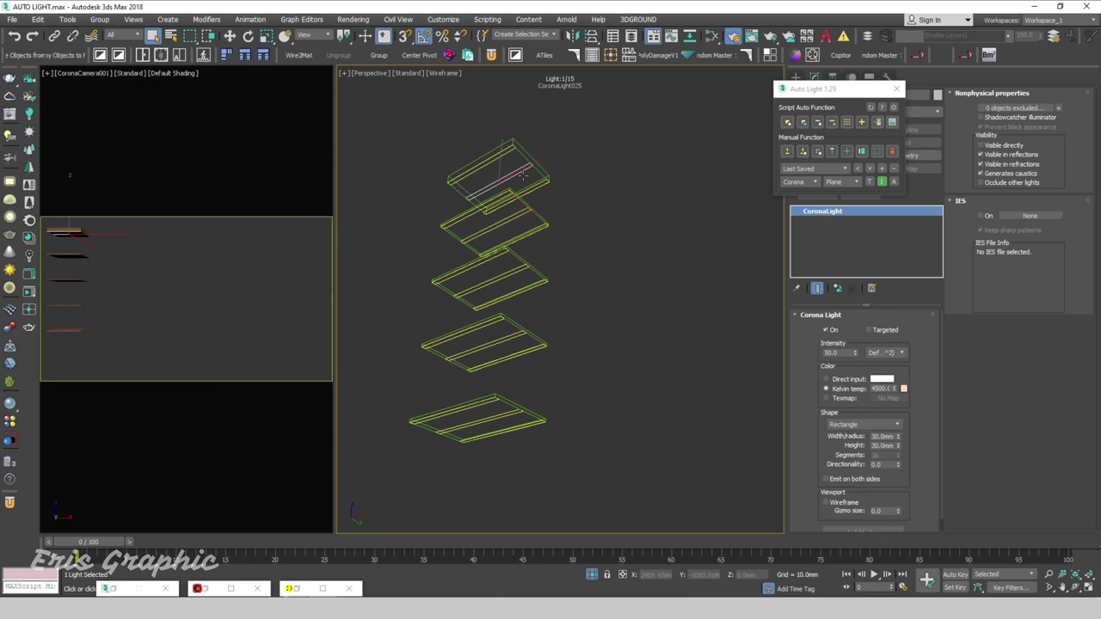
pyautogui.scroll(-3, 522, 176)
pyautogui.keyDown('alt'); pyautogui.moveTo(580, 200); pyautogui.dragTo(512, 225, button='middle'); pyautogui.keyUp('alt')
# Step: Clear the selection and choose End Isolate to restore the full bedroom scene
pyautogui.moveTo(479, 139); pyautogui.dragTo(520, 326)
pyautogui.click(519, 325)
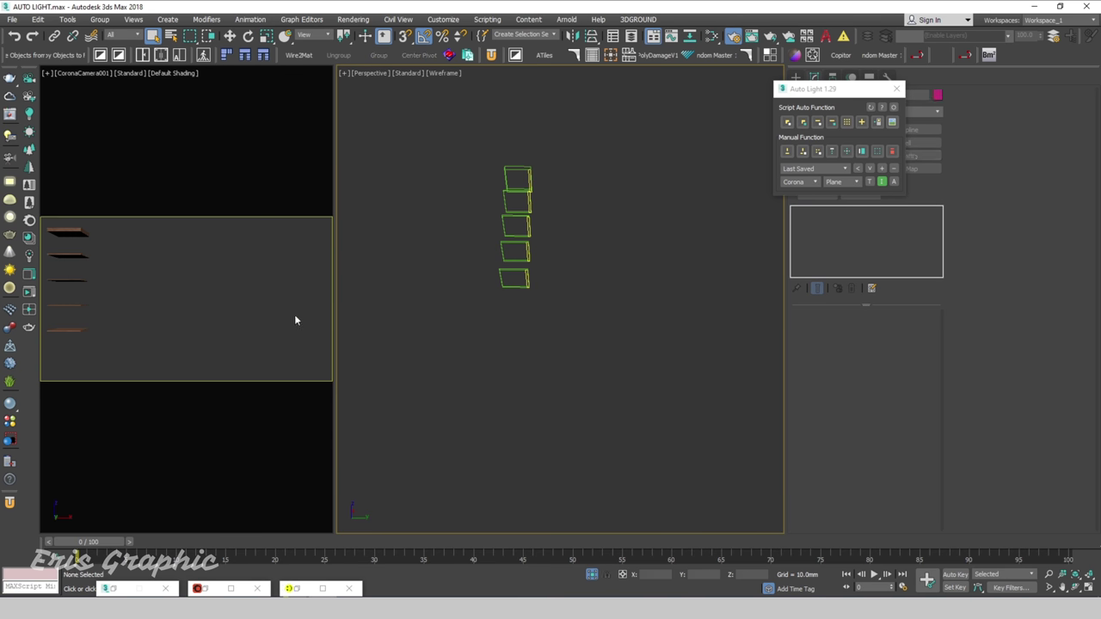
pyautogui.rightClick(659, 250)
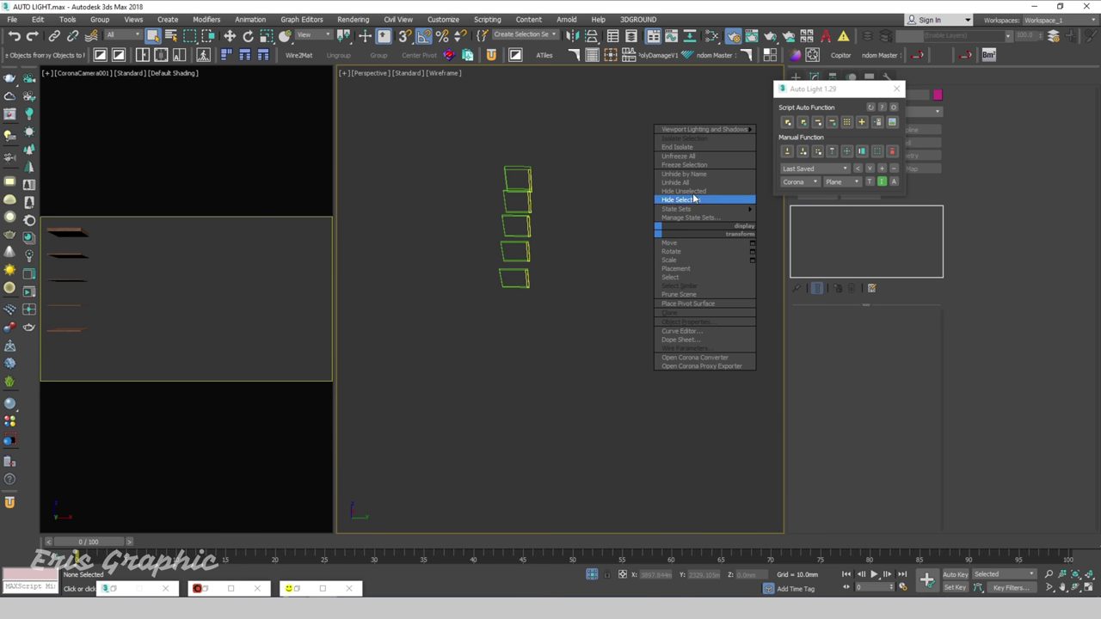
pyautogui.click(693, 187)
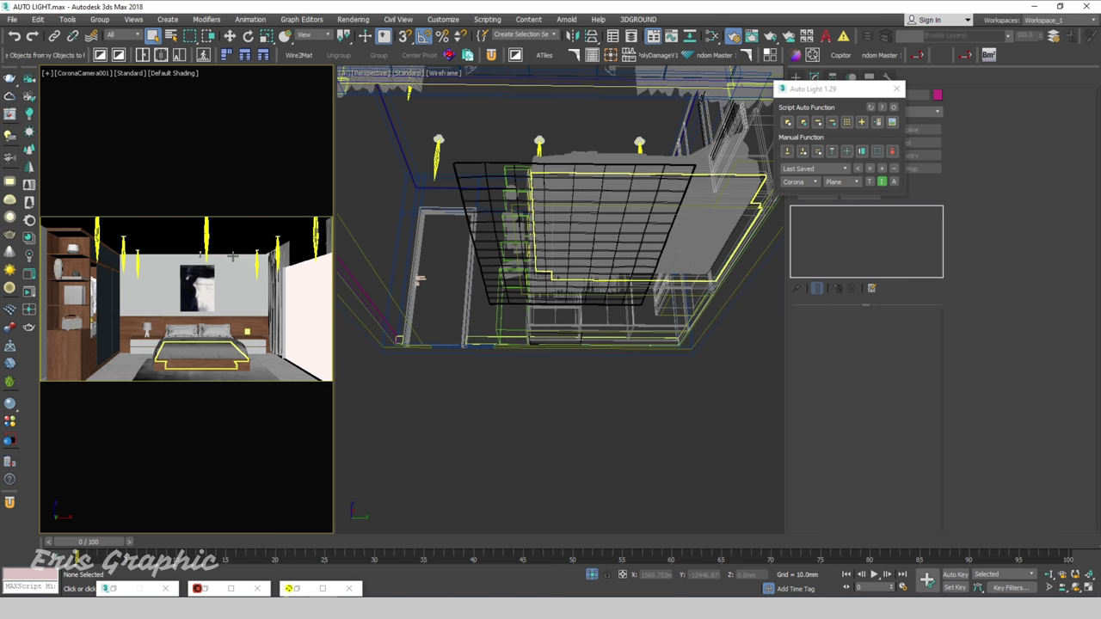
# Step: Bring up the Corona frame buffer, reposition it to inspect the render, then minimize it
pyautogui.click(292, 588)
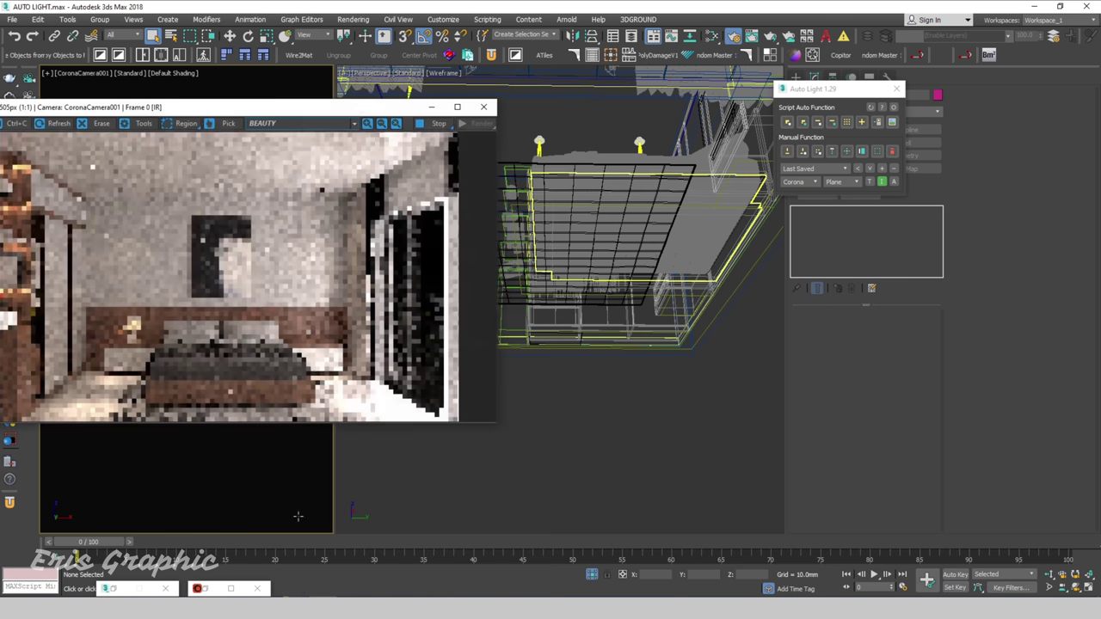
pyautogui.moveTo(184, 104); pyautogui.dragTo(368, 92)
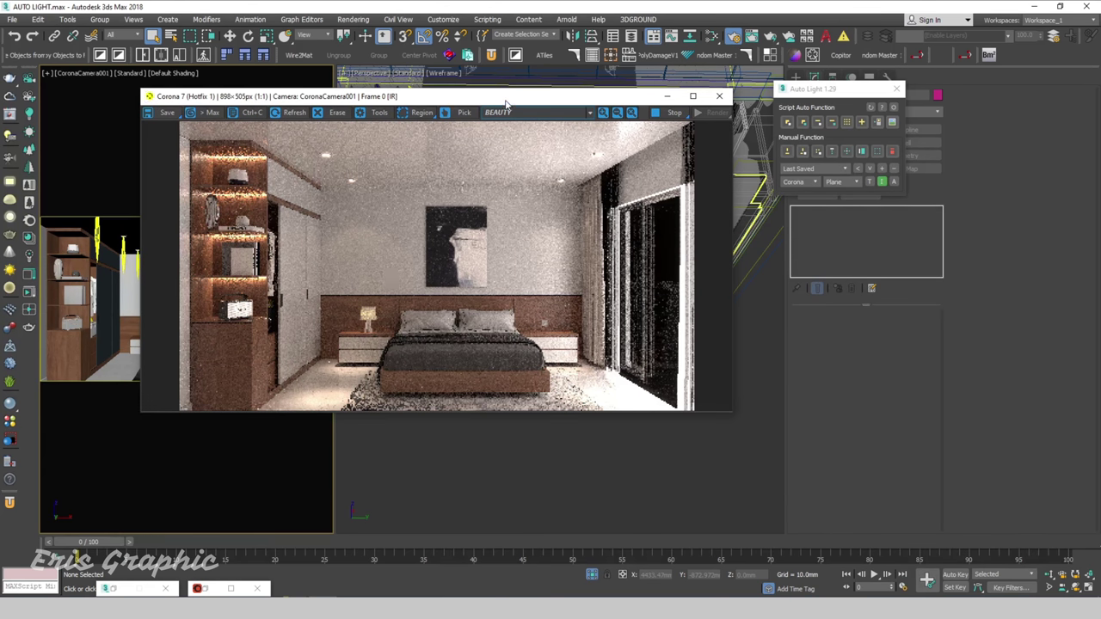
pyautogui.moveTo(506, 100); pyautogui.dragTo(360, 141)
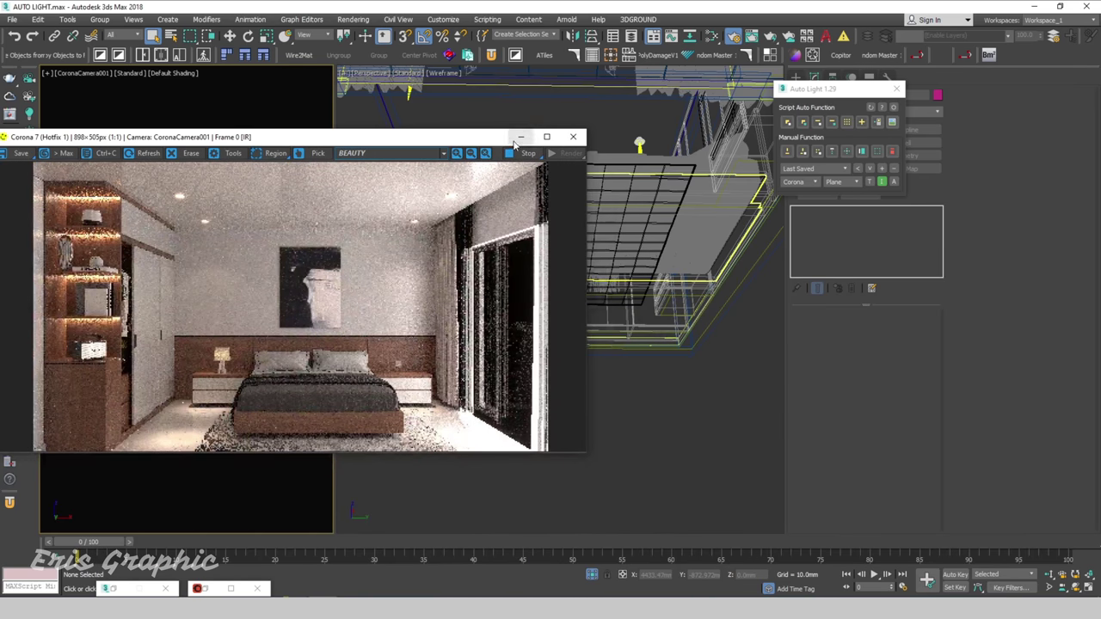
pyautogui.click(520, 137)
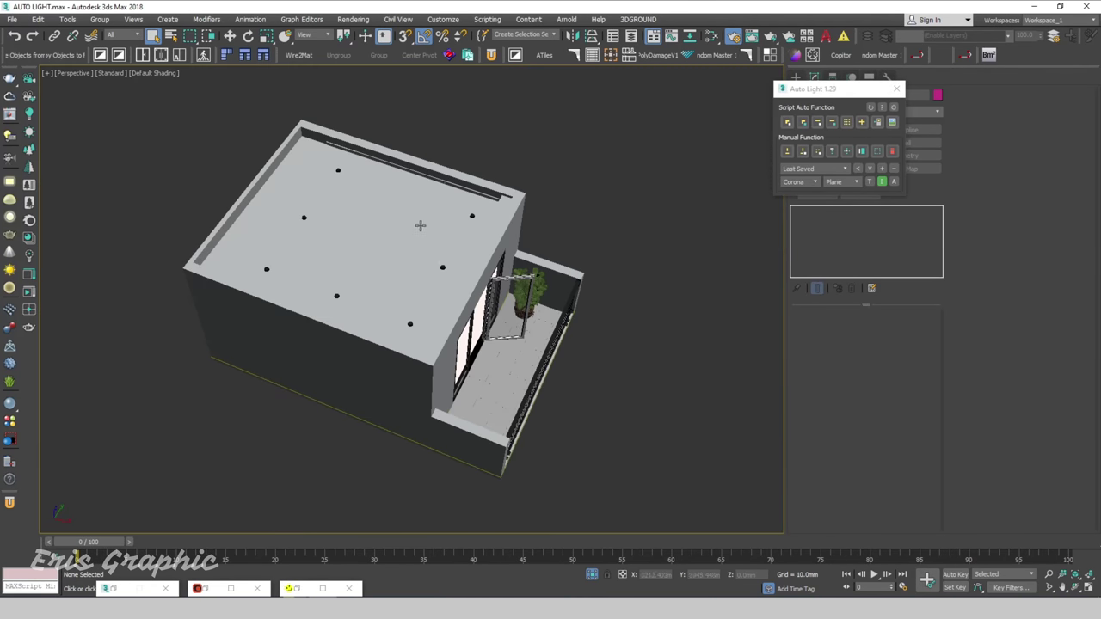
# Step: Hide the house roof to reveal the bedroom below
pyautogui.scroll(-3, 648, 320)
pyautogui.scroll(3, 480, 254)
pyautogui.rightClick(487, 246)
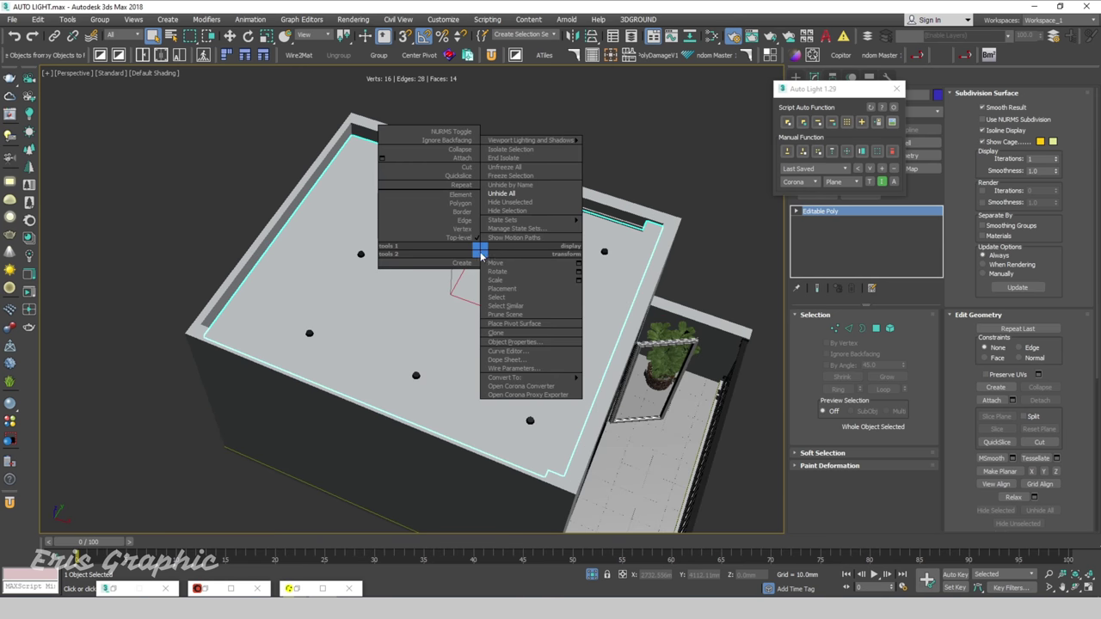
pyautogui.click(504, 214)
pyautogui.scroll(3, 563, 221)
pyautogui.scroll(3, 400, 293)
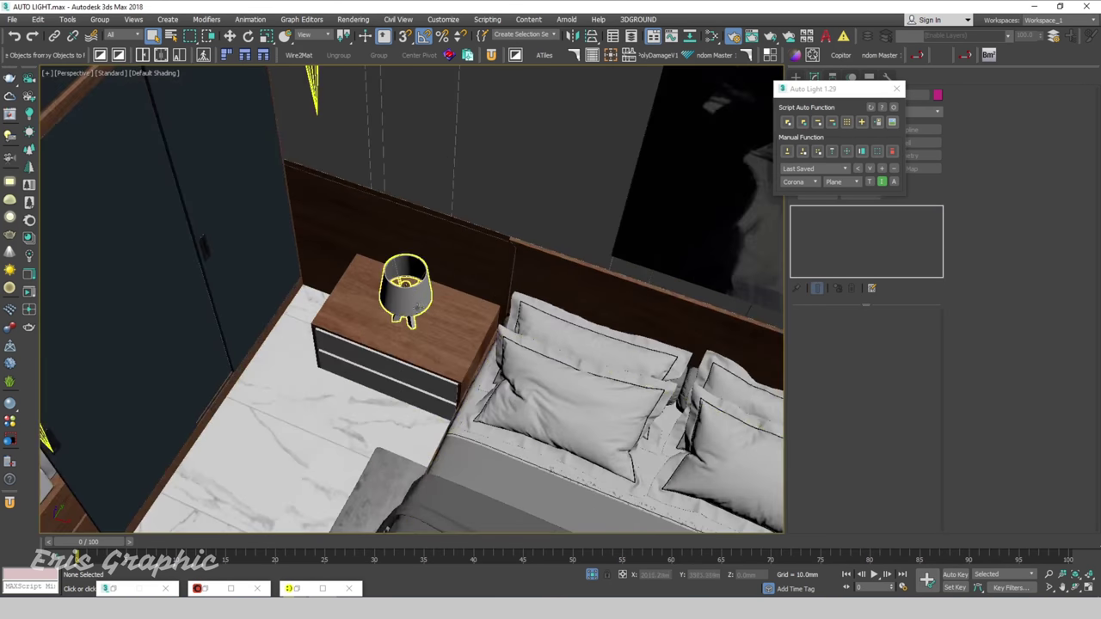
pyautogui.scroll(-3, 400, 292)
pyautogui.scroll(3, 400, 293)
# Step: Open the bedside lamp group and select its shade on its own
pyautogui.click(399, 293)
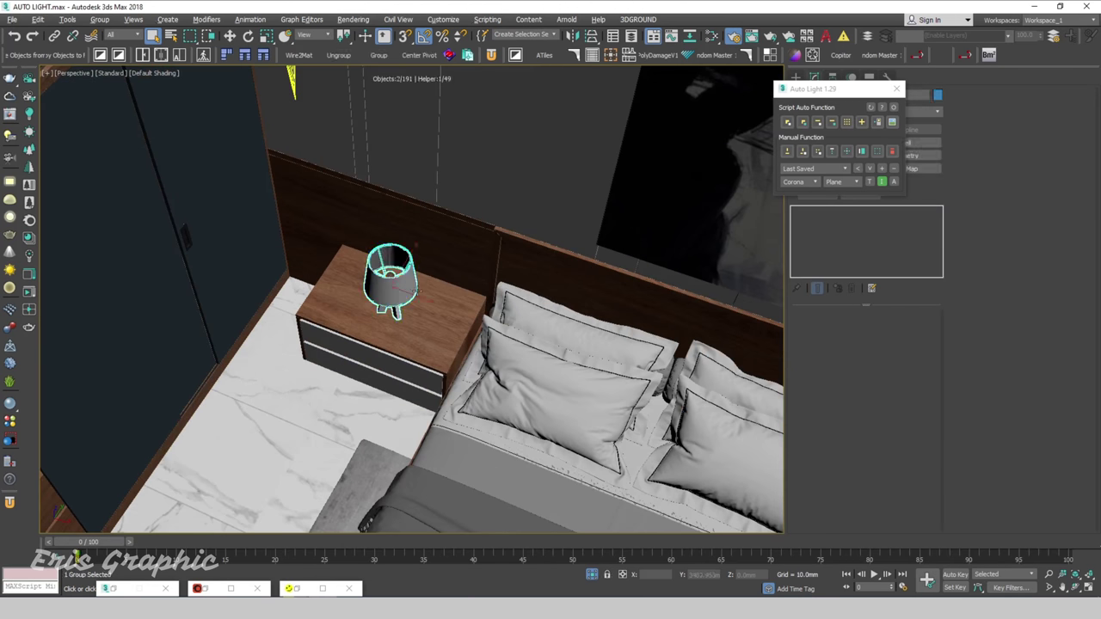
pyautogui.keyDown('alt'); pyautogui.moveTo(417, 291); pyautogui.dragTo(420, 284, button='middle'); pyautogui.keyUp('alt')
pyautogui.click(121, 36)
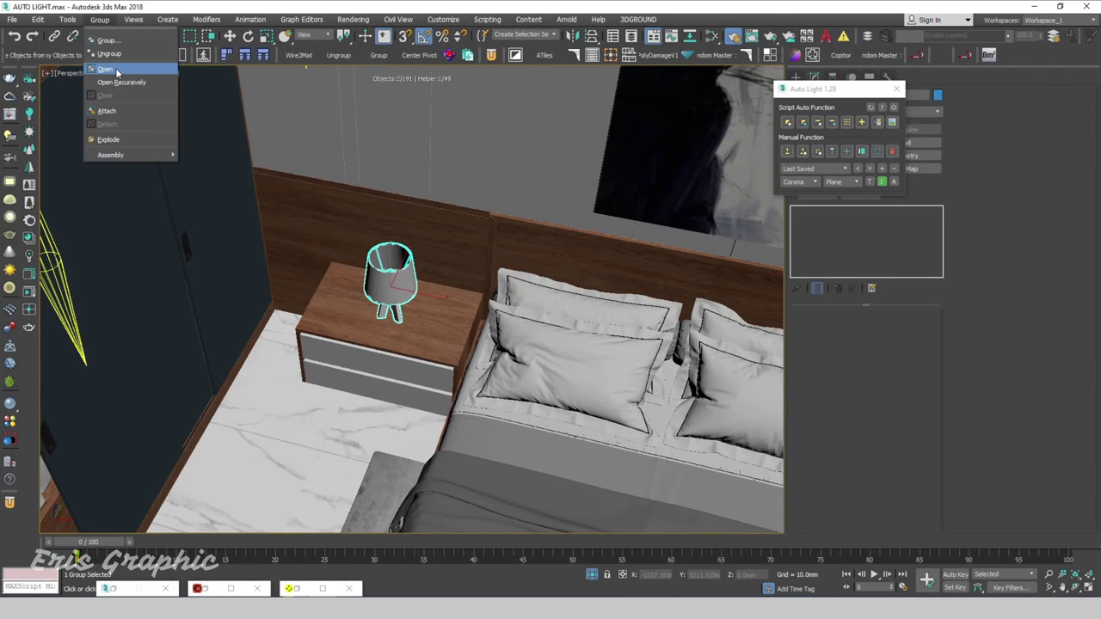
pyautogui.click(112, 71)
pyautogui.scroll(3, 374, 273)
pyautogui.click(375, 274)
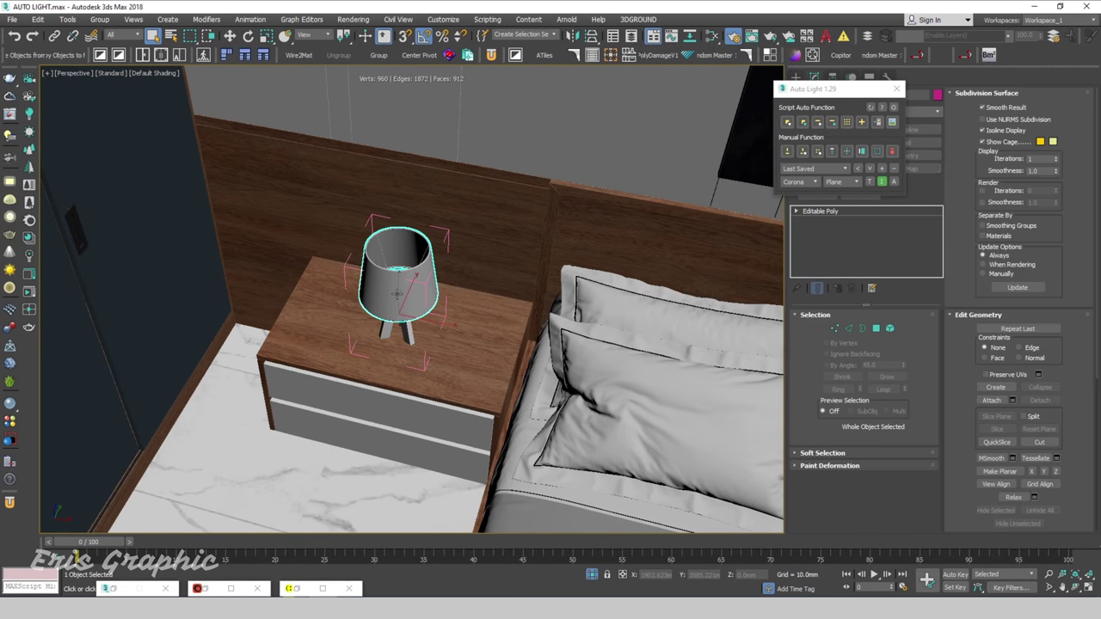
pyautogui.keyDown('alt'); pyautogui.moveTo(393, 296); pyautogui.dragTo(435, 294, button='middle'); pyautogui.keyUp('alt')
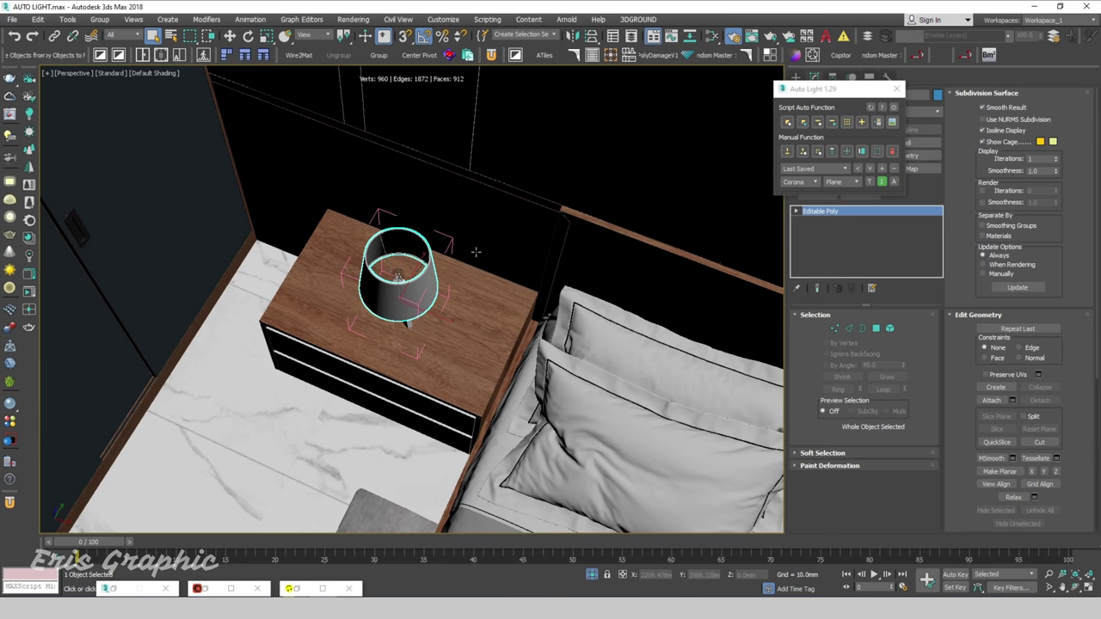
pyautogui.scroll(3, 475, 251)
# Step: Create a Corona sphere light and move it inside the lamp shade
pyautogui.click(861, 121)
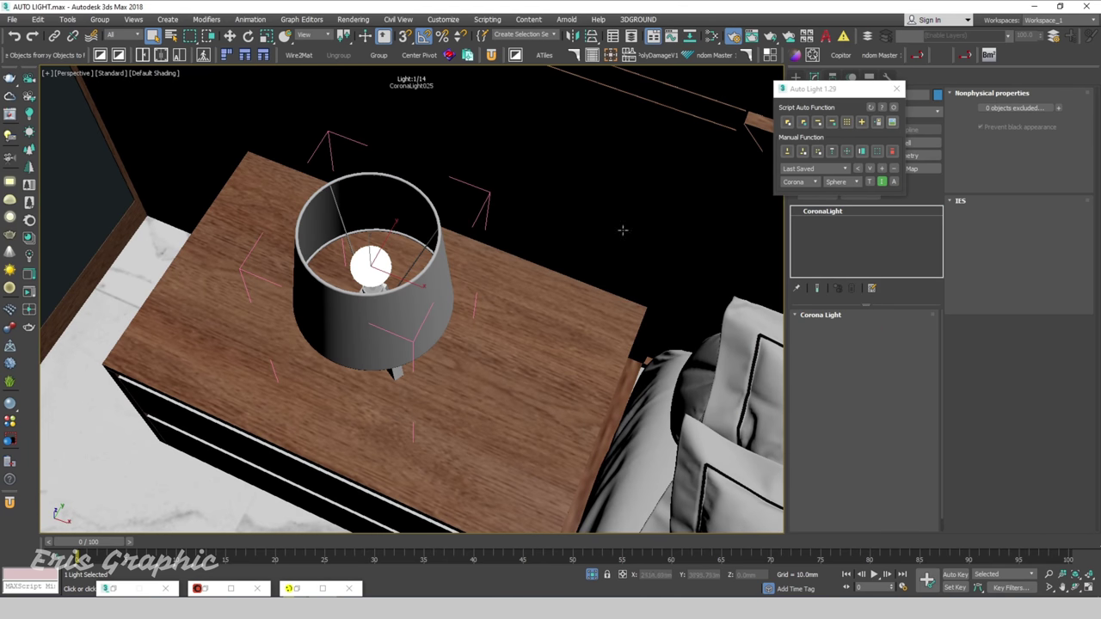
pyautogui.scroll(4, 403, 265)
pyautogui.scroll(-2, 402, 265)
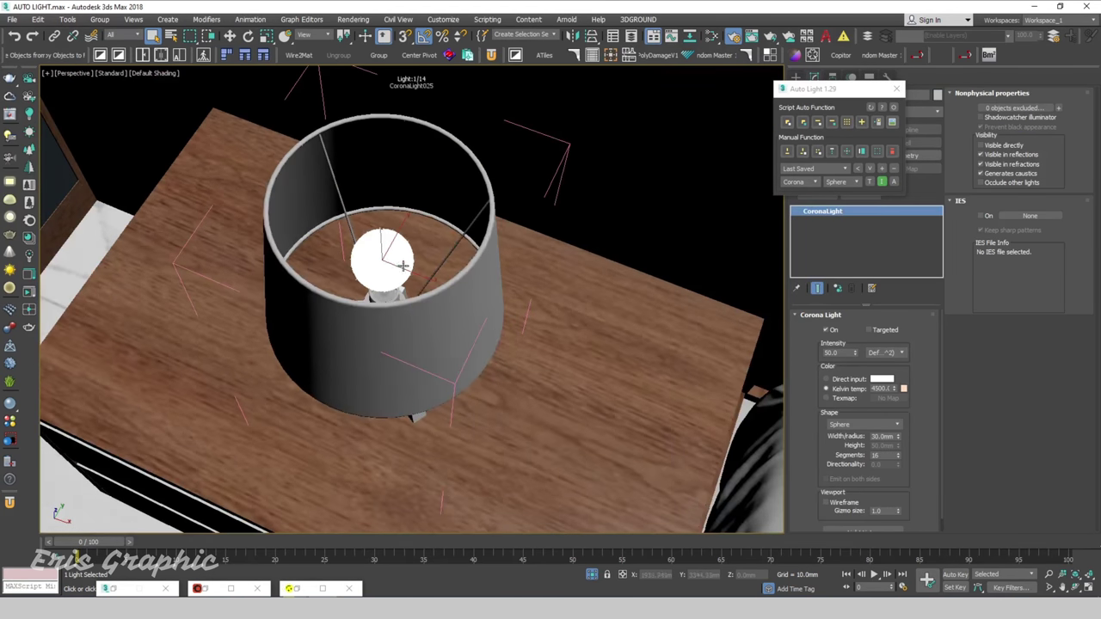
pyautogui.click(229, 35)
pyautogui.moveTo(387, 260); pyautogui.dragTo(457, 274)
pyautogui.scroll(-4, 411, 299)
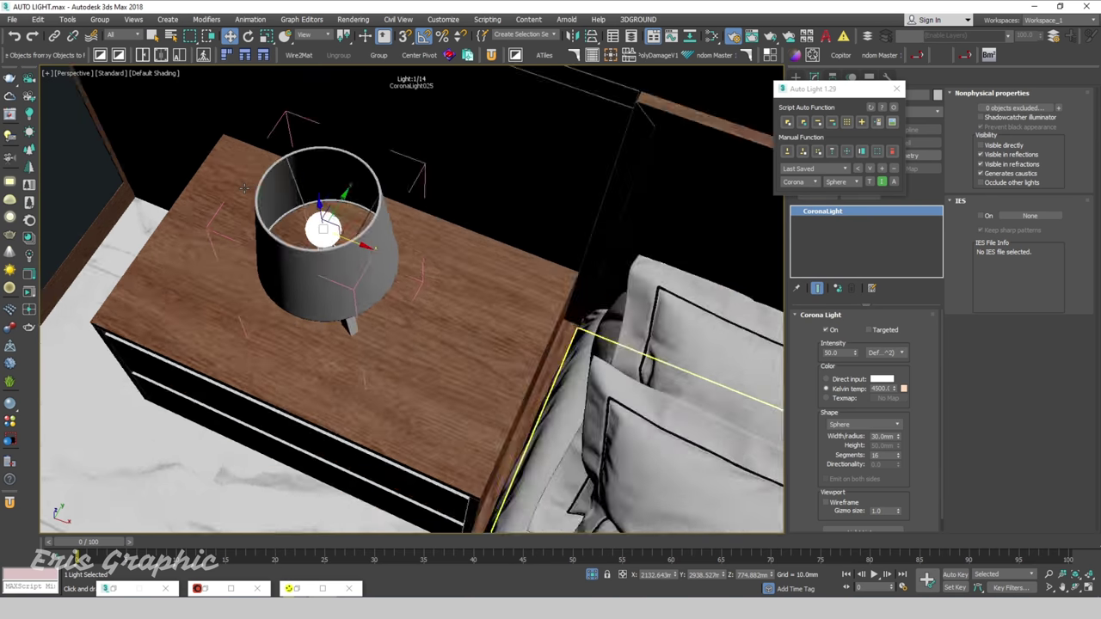
pyautogui.scroll(-2, 412, 299)
pyautogui.scroll(-5, 413, 301)
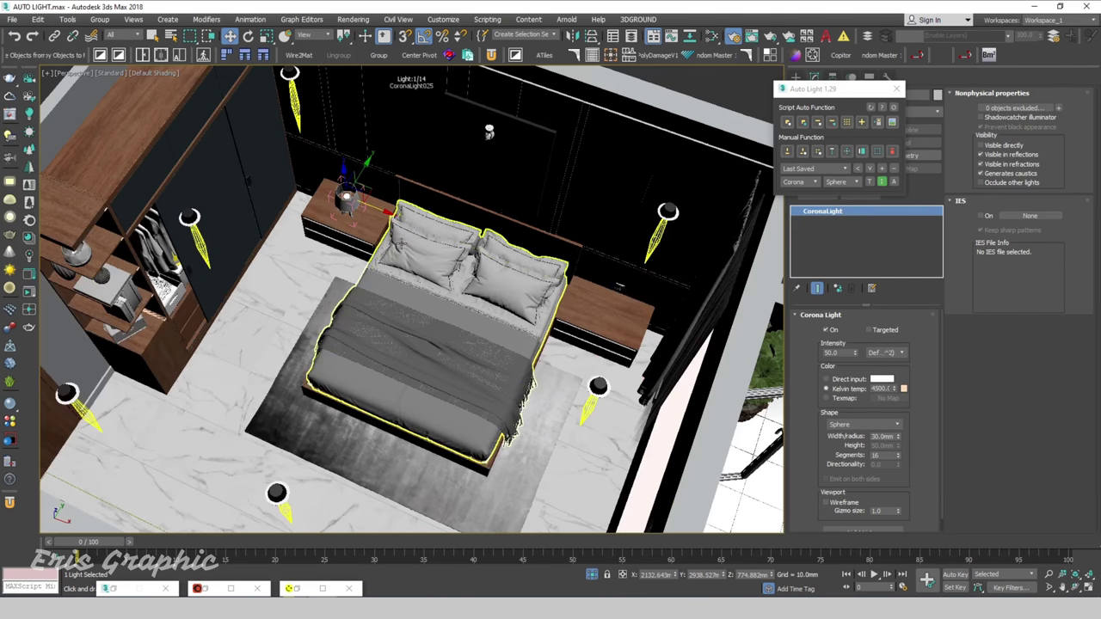
pyautogui.scroll(-2, 413, 301)
# Step: Close the bedside lamp's group with Group > Close
pyautogui.scroll(8, 288, 199)
pyautogui.click(289, 199)
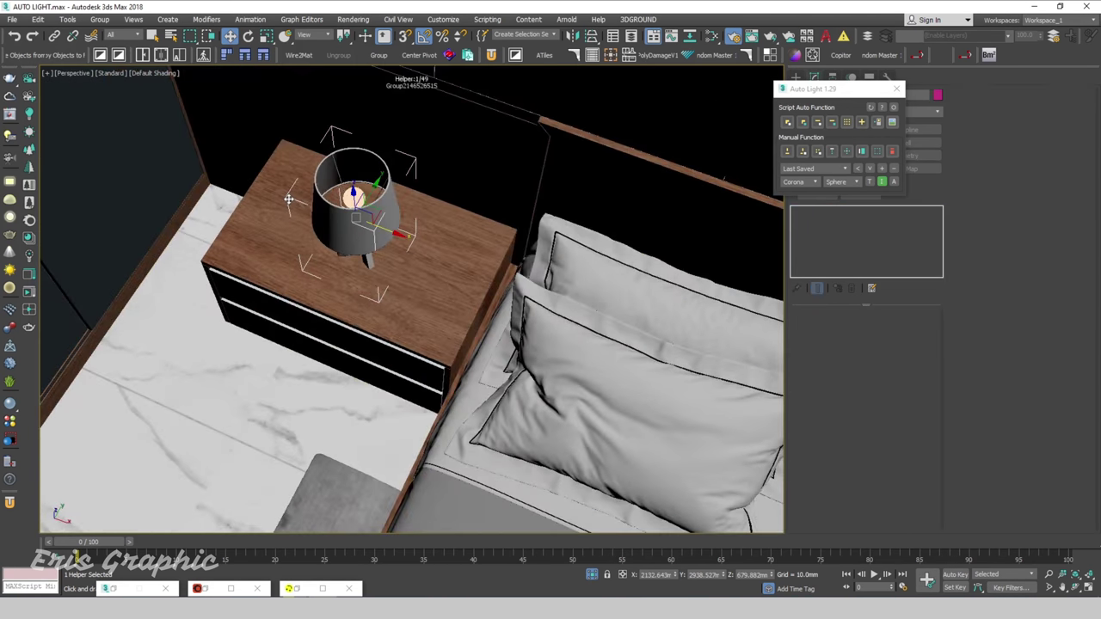
pyautogui.click(100, 19)
pyautogui.click(120, 91)
pyautogui.scroll(-5, 413, 301)
# Step: Orbit the room and pick out the wall spotlight fixture above the nightstand
pyautogui.scroll(2, 482, 110)
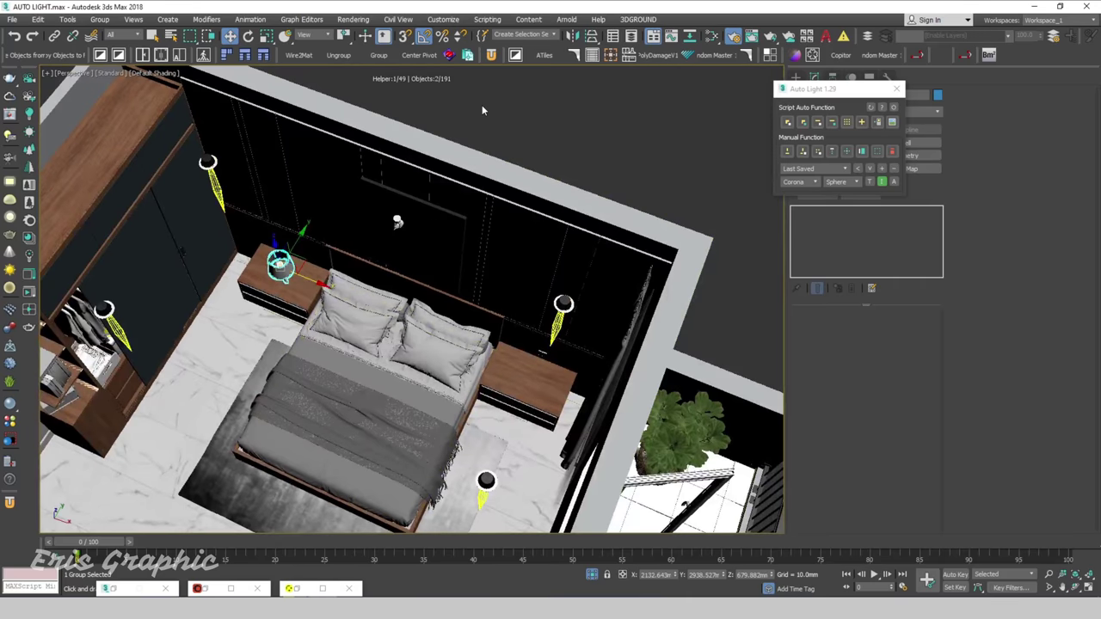
pyautogui.scroll(5, 397, 224)
pyautogui.click(397, 225)
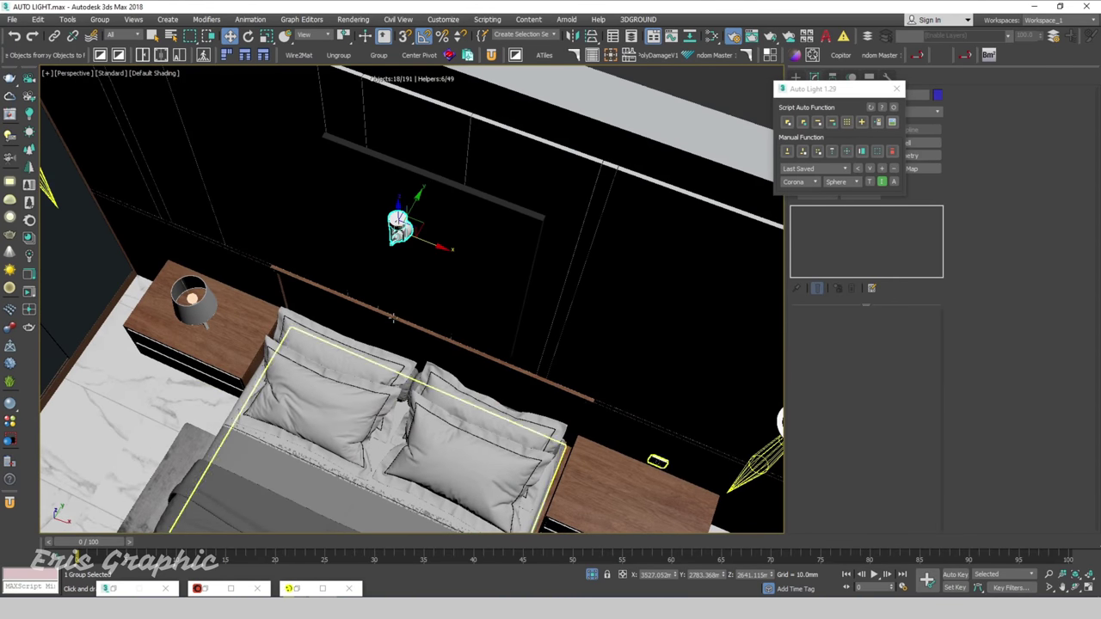
pyautogui.scroll(-6, 392, 318)
pyautogui.click(635, 190)
pyautogui.keyDown('alt'); pyautogui.moveTo(635, 190); pyautogui.dragTo(629, 217, button='middle'); pyautogui.keyUp('alt')
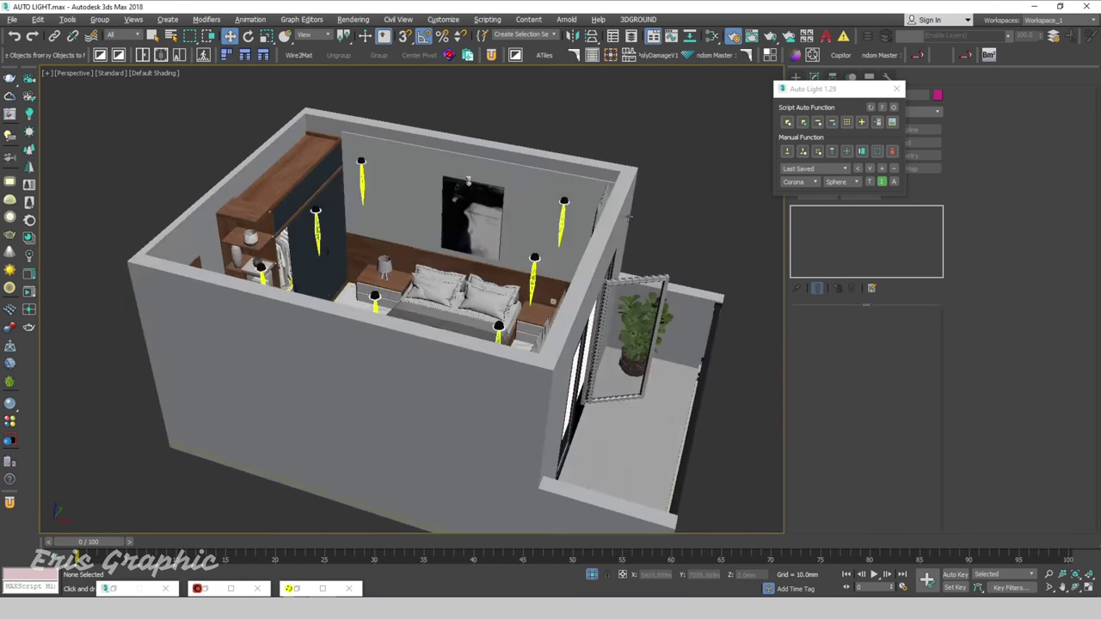
pyautogui.scroll(5, 468, 181)
pyautogui.click(432, 166)
pyautogui.keyDown('alt'); pyautogui.moveTo(432, 166); pyautogui.dragTo(379, 178, button='middle'); pyautogui.keyUp('alt')
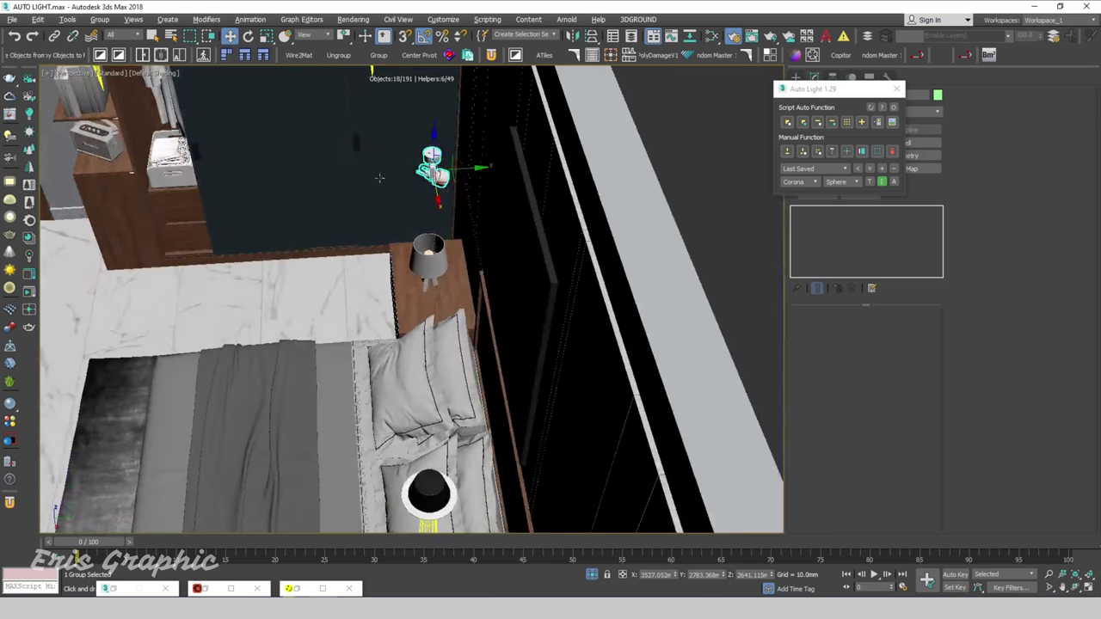
# Step: Open the wall spotlight's group with Group > Open and reselect its group helper
pyautogui.click(121, 34)
pyautogui.click(113, 73)
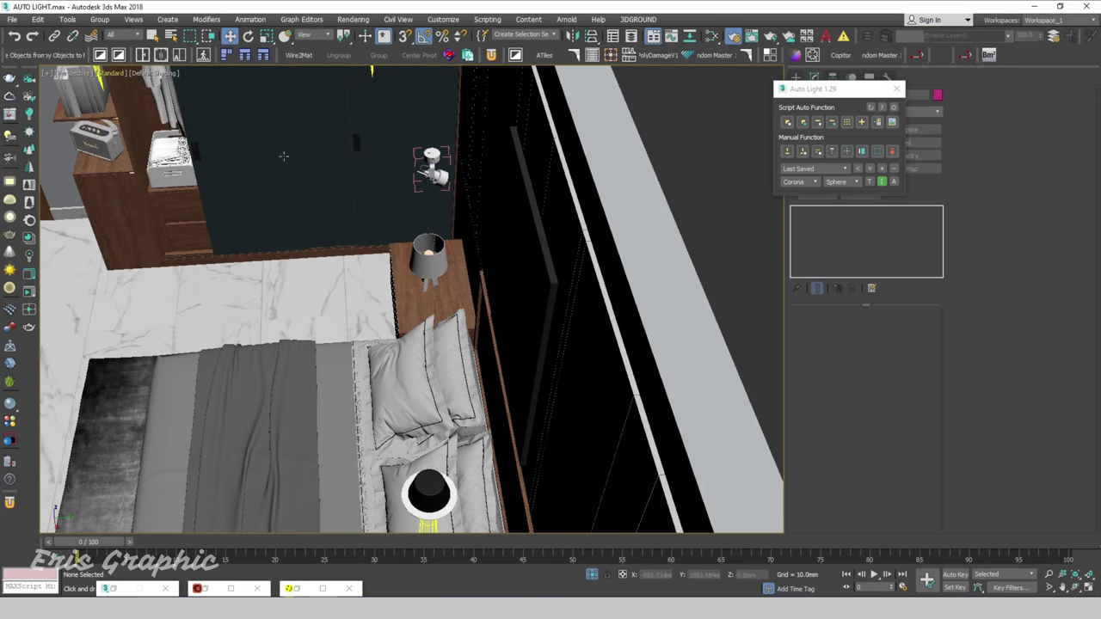
pyautogui.scroll(5, 451, 182)
pyautogui.scroll(-5, 451, 182)
pyautogui.scroll(-2, 404, 155)
pyautogui.click(399, 148)
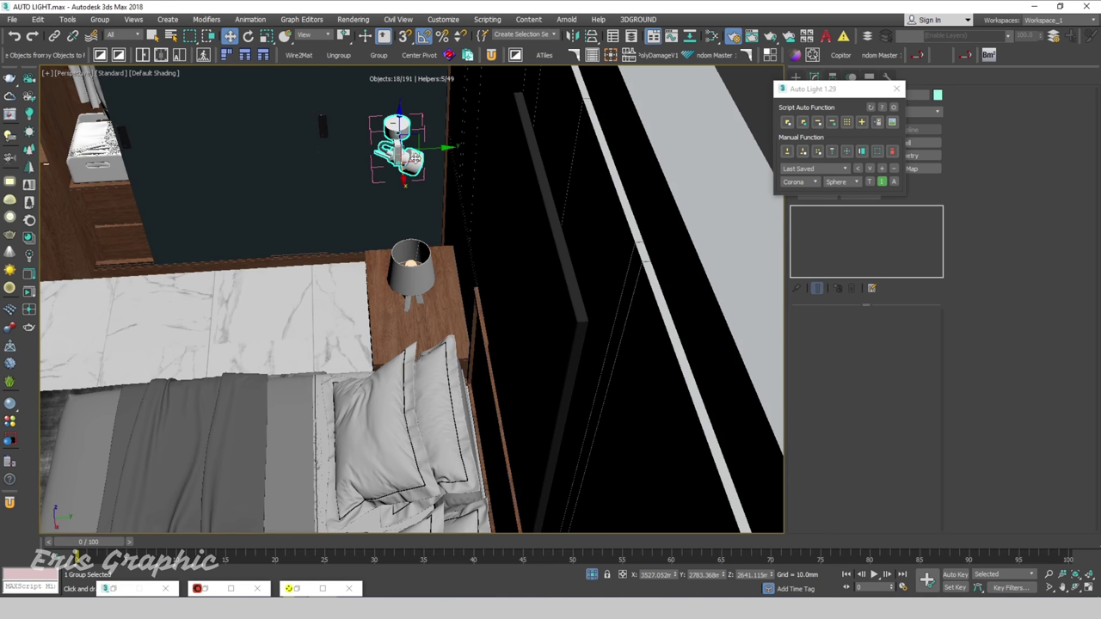
pyautogui.click(107, 34)
pyautogui.click(112, 45)
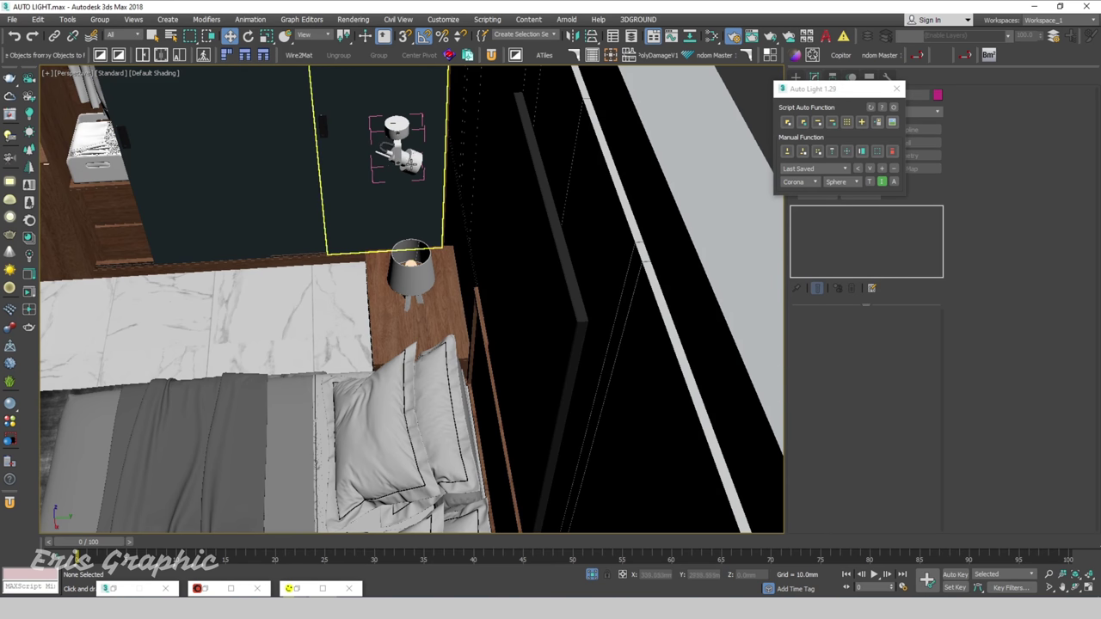
pyautogui.click(411, 161)
pyautogui.click(107, 35)
pyautogui.click(251, 113)
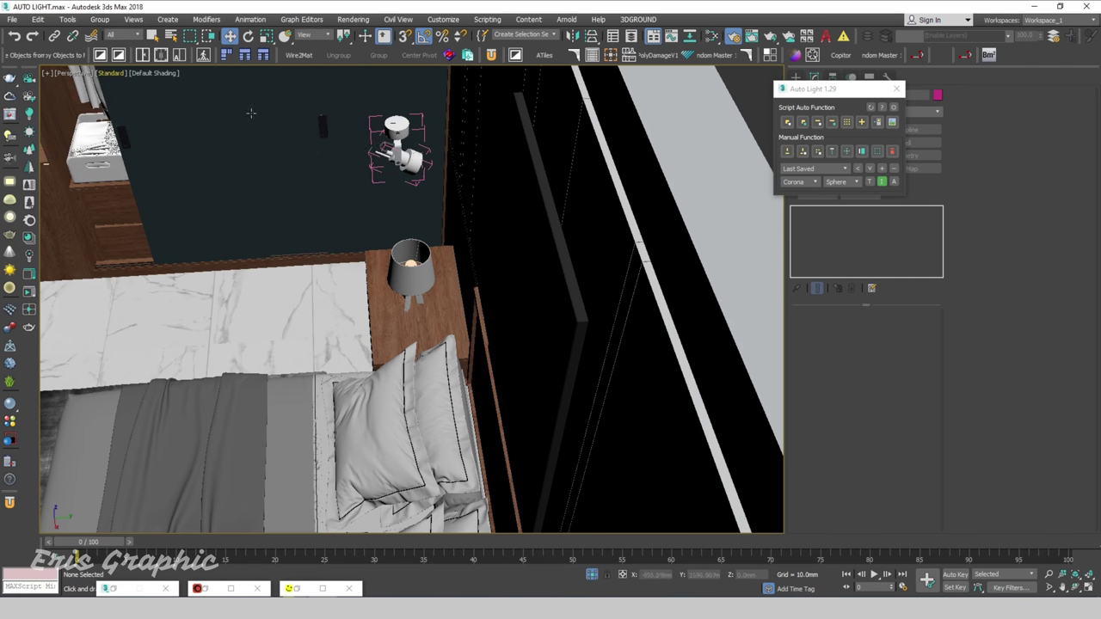
pyautogui.click(416, 159)
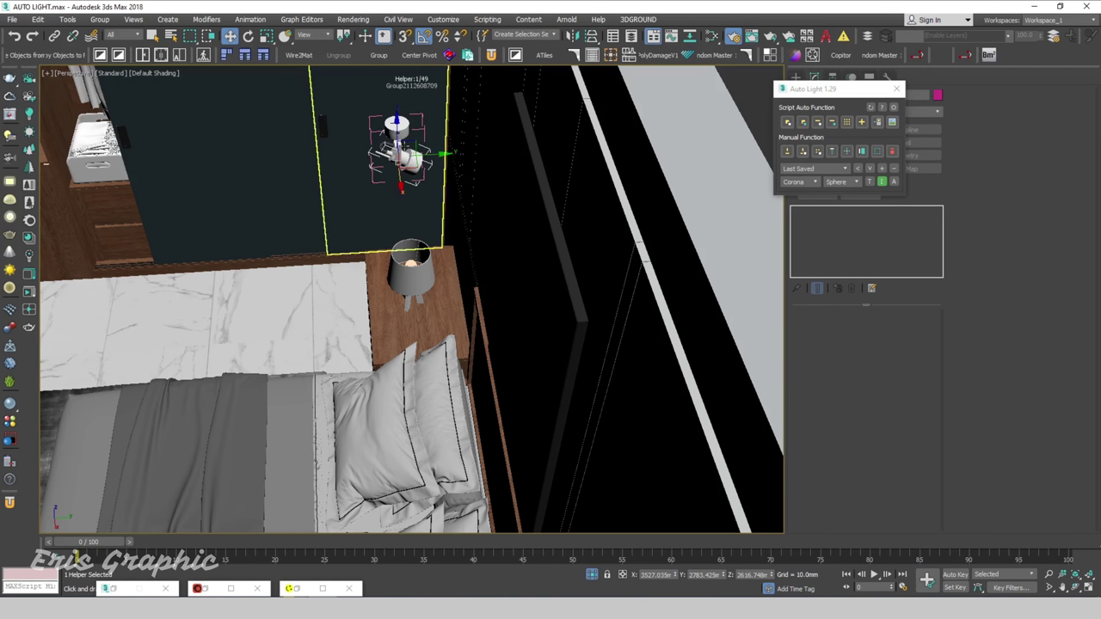
# Step: Frame the spotlight fixture with Z and select its cylindrical head
pyautogui.press('z')
pyautogui.click(463, 311)
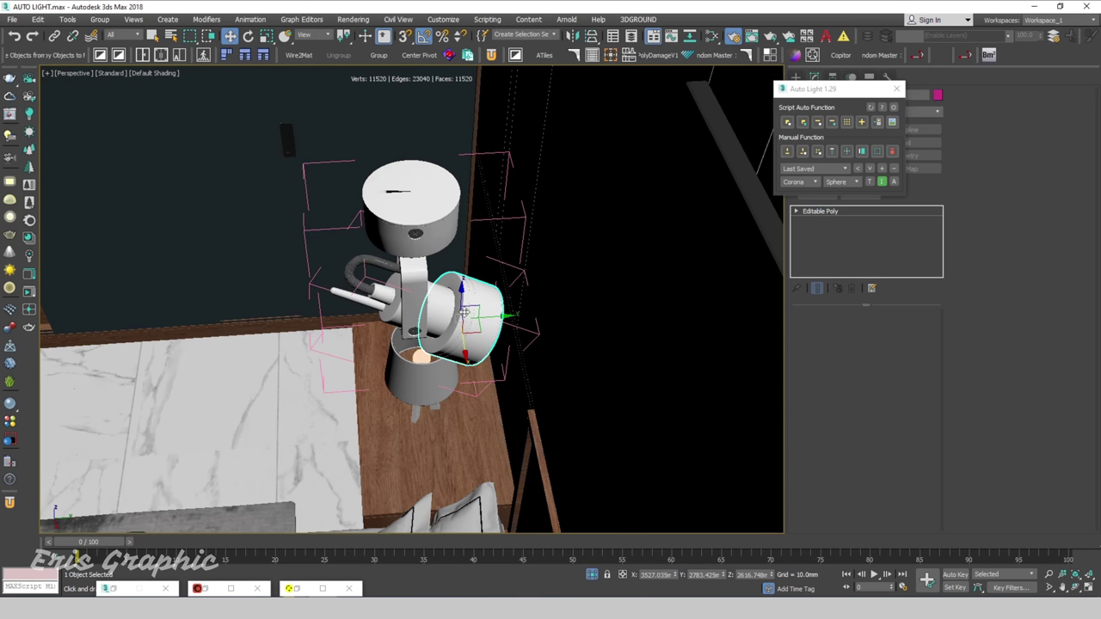
pyautogui.scroll(-3, 459, 305)
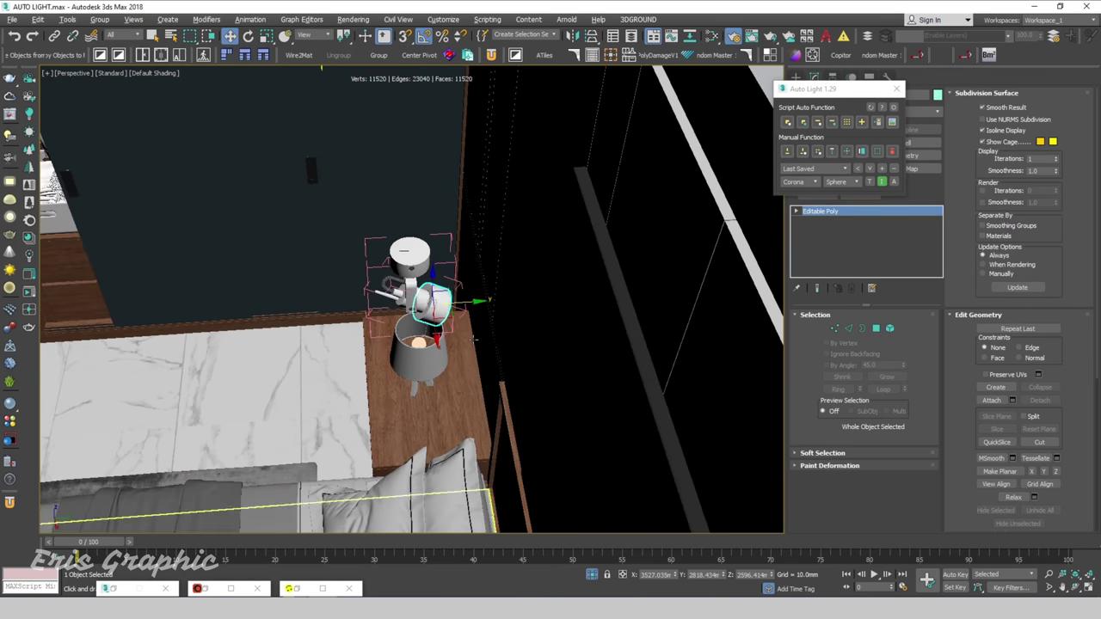
pyautogui.keyDown('alt'); pyautogui.moveTo(458, 306); pyautogui.dragTo(651, 268, button='middle'); pyautogui.keyUp('alt')
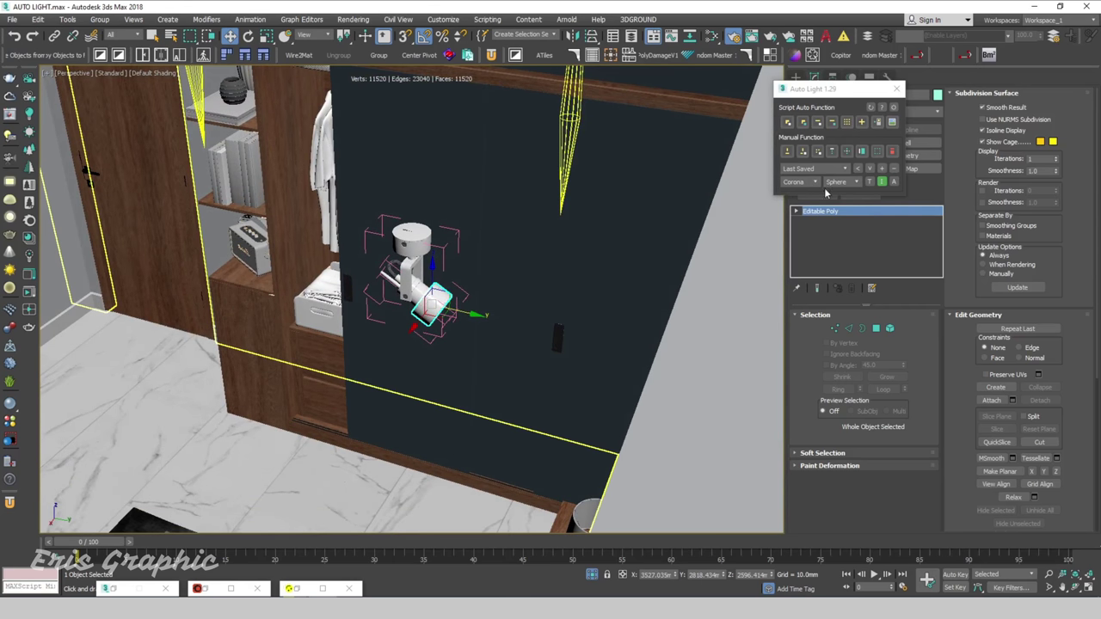
# Step: Add an Auto Light Corona sphere light to the head and shrink its radius to 22.8mm
pyautogui.click(863, 126)
pyautogui.scroll(2, 447, 299)
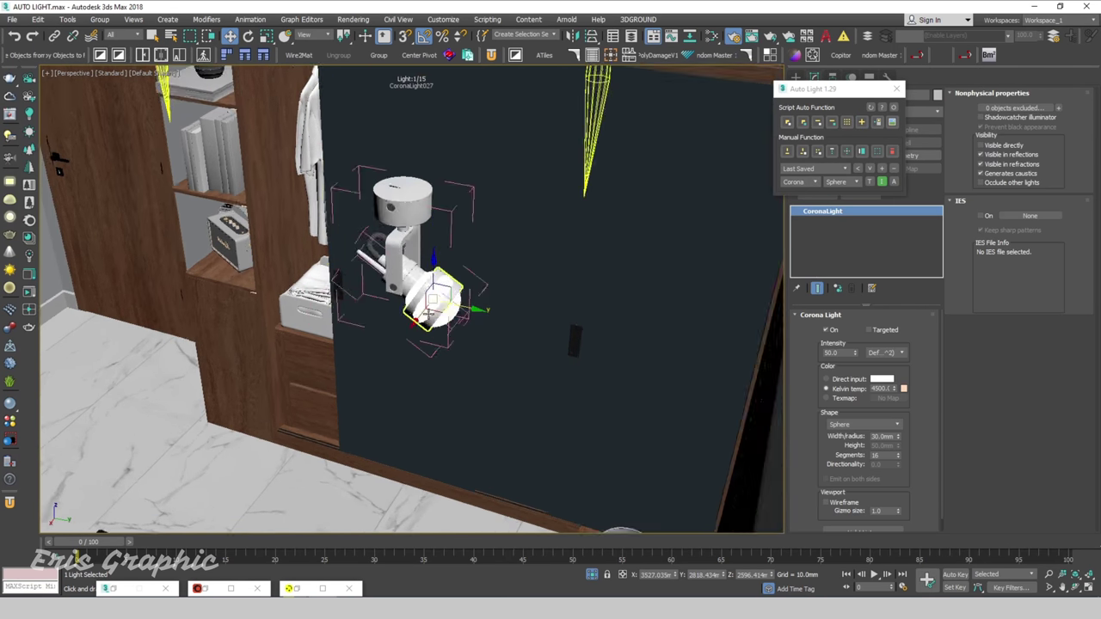
pyautogui.scroll(5, 447, 299)
pyautogui.scroll(-2, 448, 299)
pyautogui.scroll(-2, 447, 299)
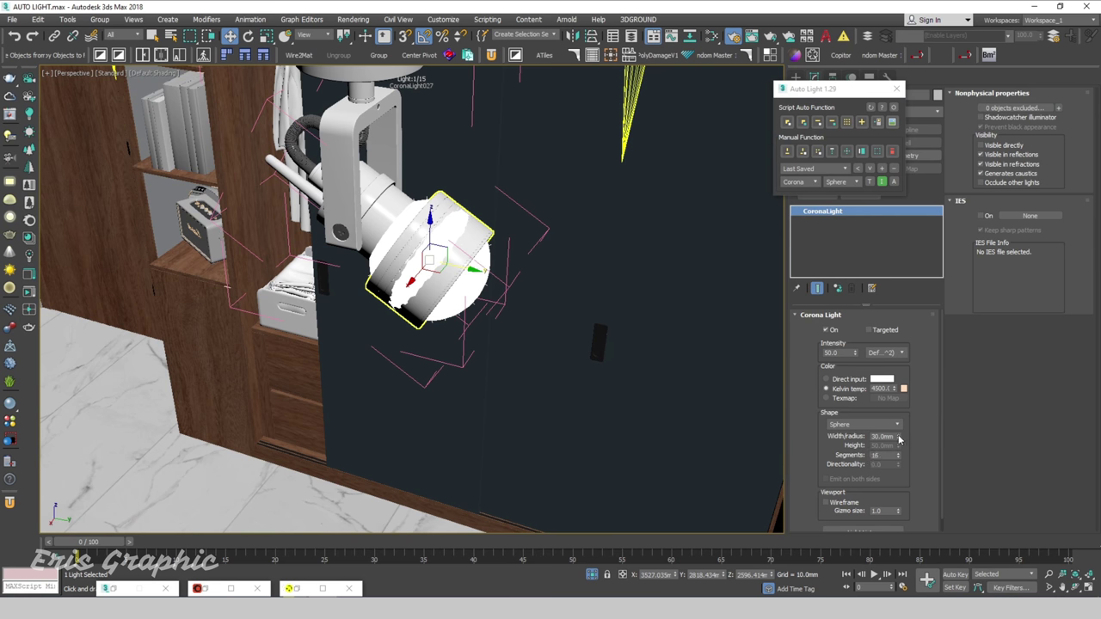
pyautogui.moveTo(899, 439); pyautogui.dragTo(899, 445)
pyautogui.keyDown('alt'); pyautogui.moveTo(453, 280); pyautogui.dragTo(441, 339, button='middle'); pyautogui.keyUp('alt')
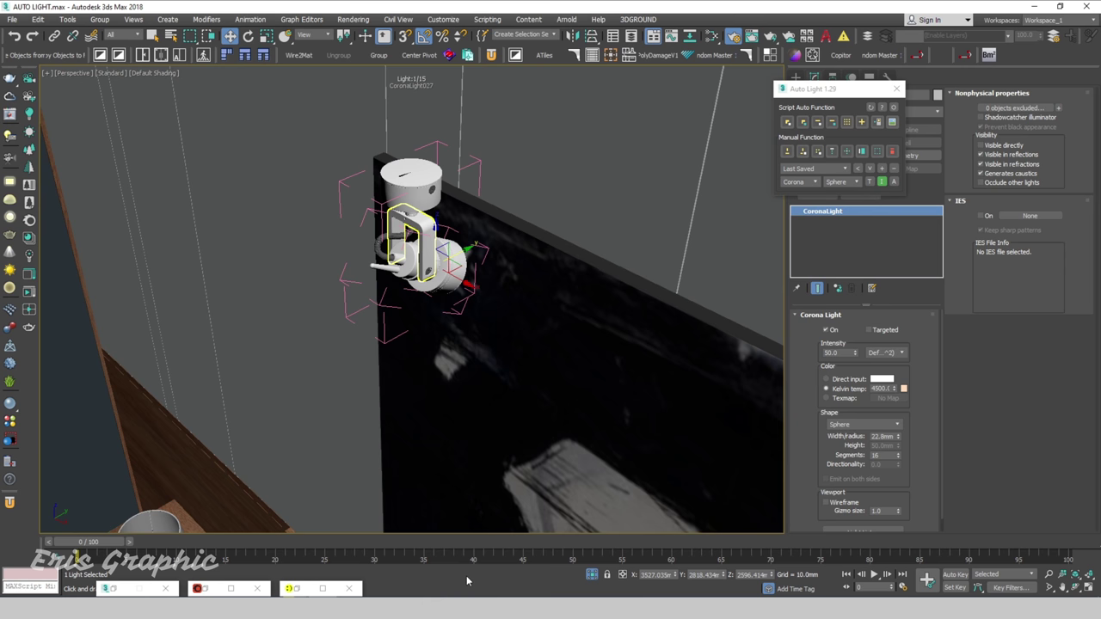
pyautogui.scroll(-5, 211, 389)
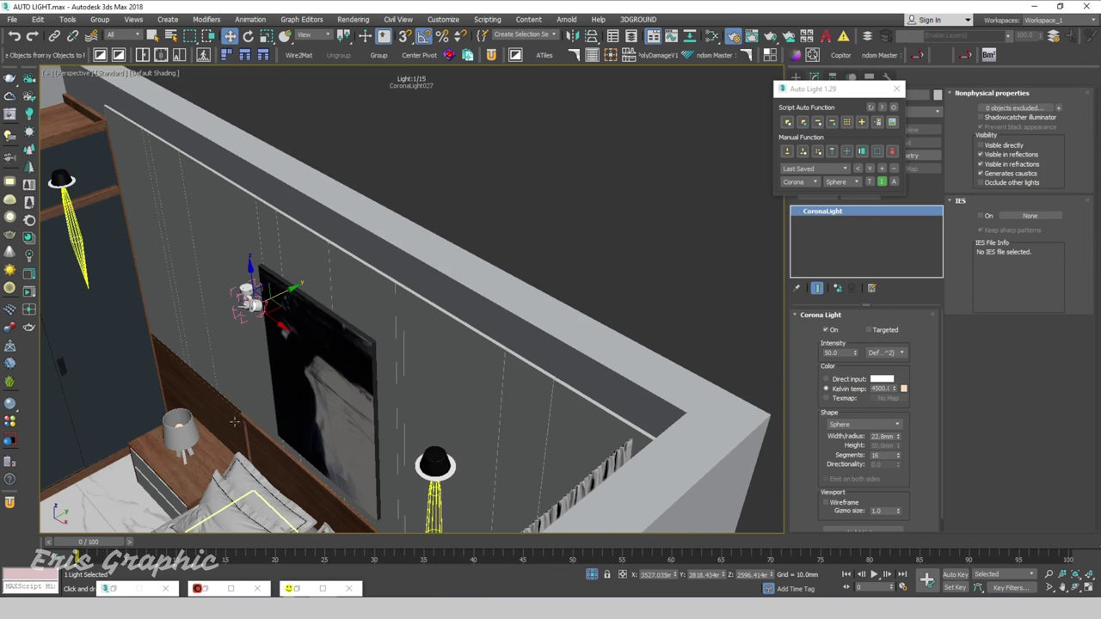
# Step: Set Auto Light to Corona and create a sphere light in the second spotlight head, radius 25.2mm
pyautogui.scroll(3, 577, 206)
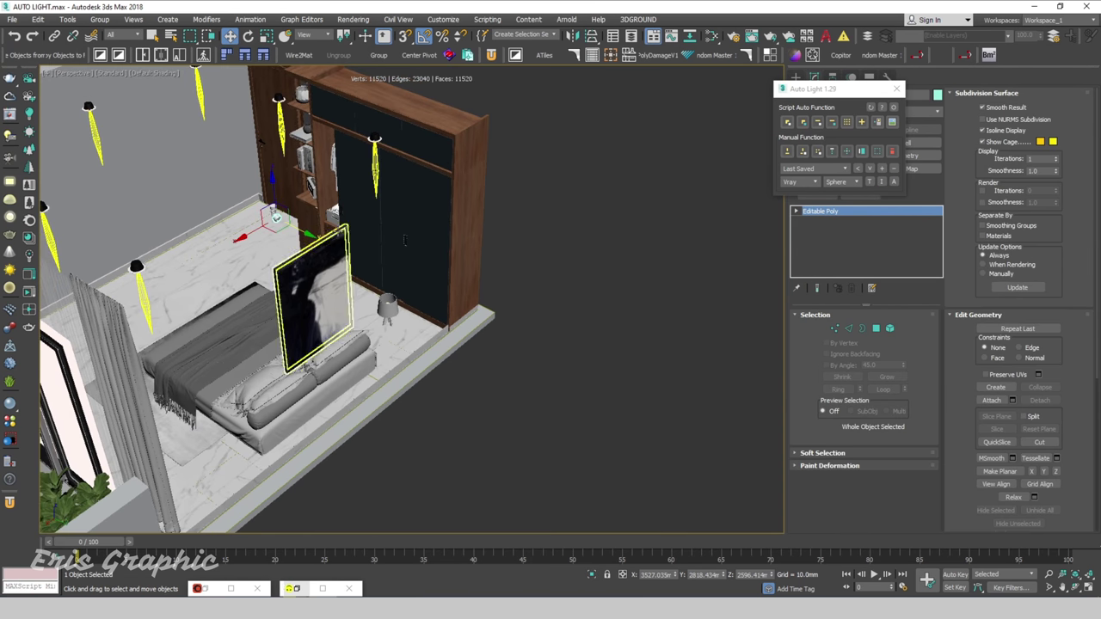
pyautogui.scroll(3, 577, 206)
pyautogui.scroll(3, 307, 201)
pyautogui.scroll(2, 307, 202)
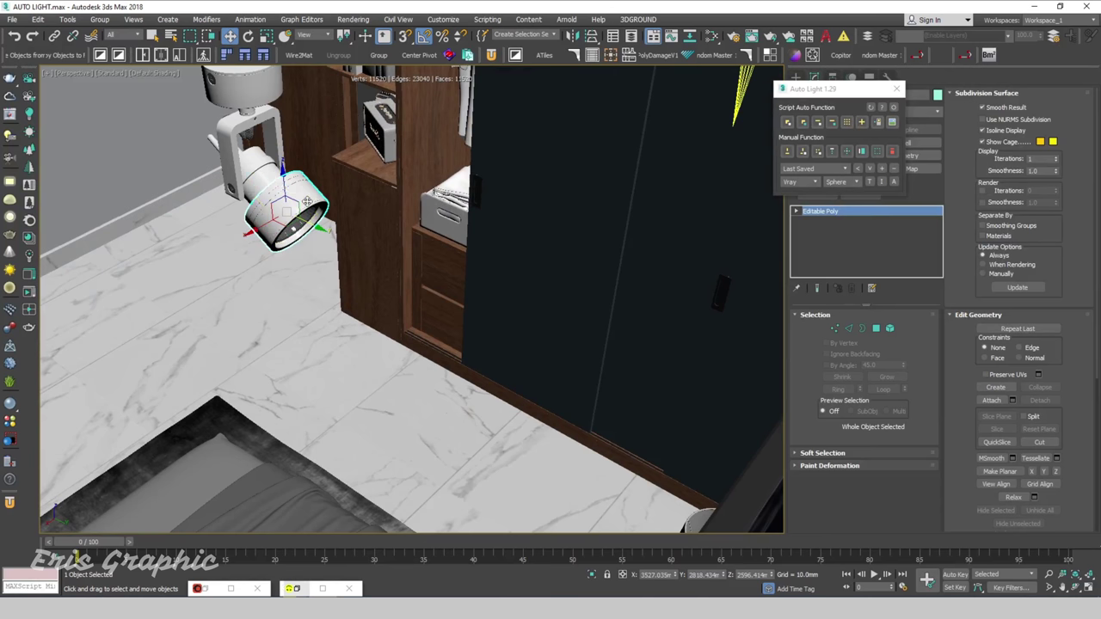
pyautogui.click(831, 123)
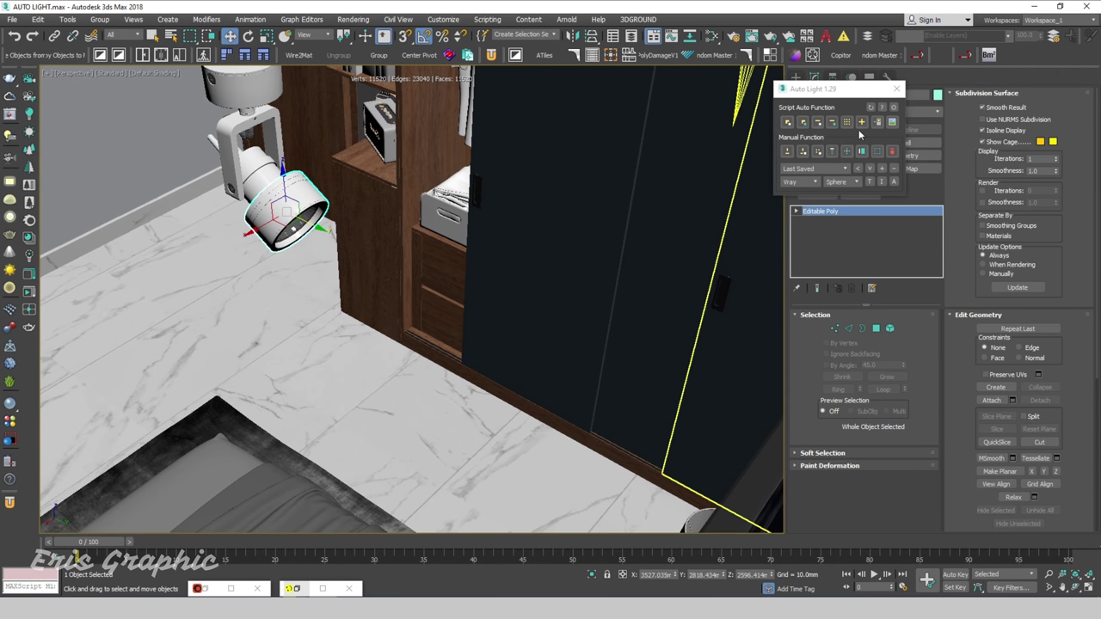
pyautogui.click(860, 123)
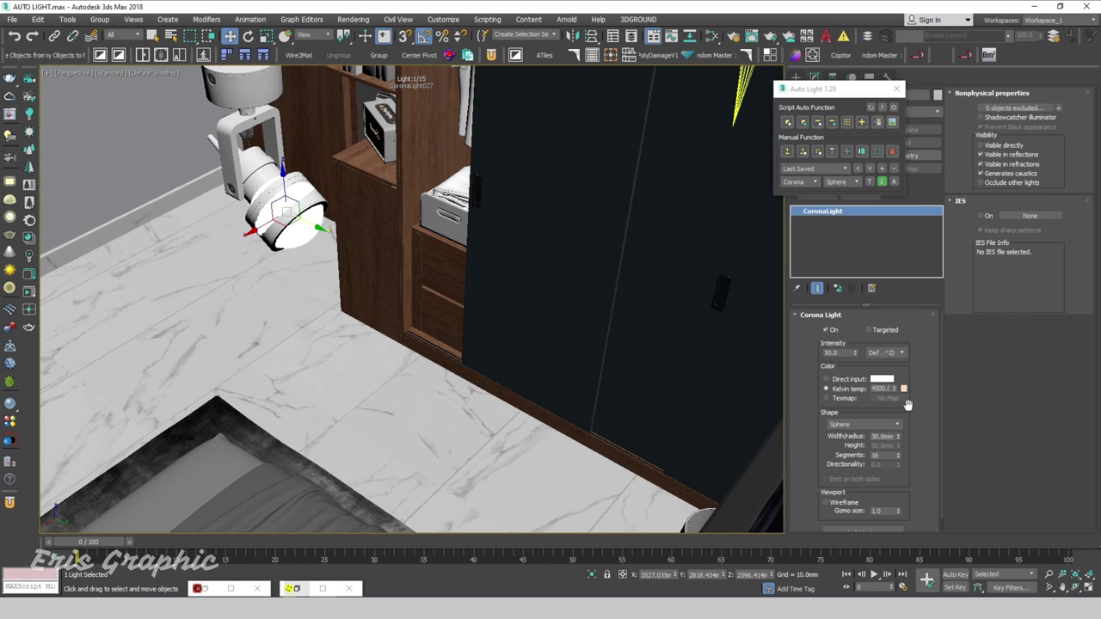
pyautogui.moveTo(900, 439); pyautogui.dragTo(900, 446)
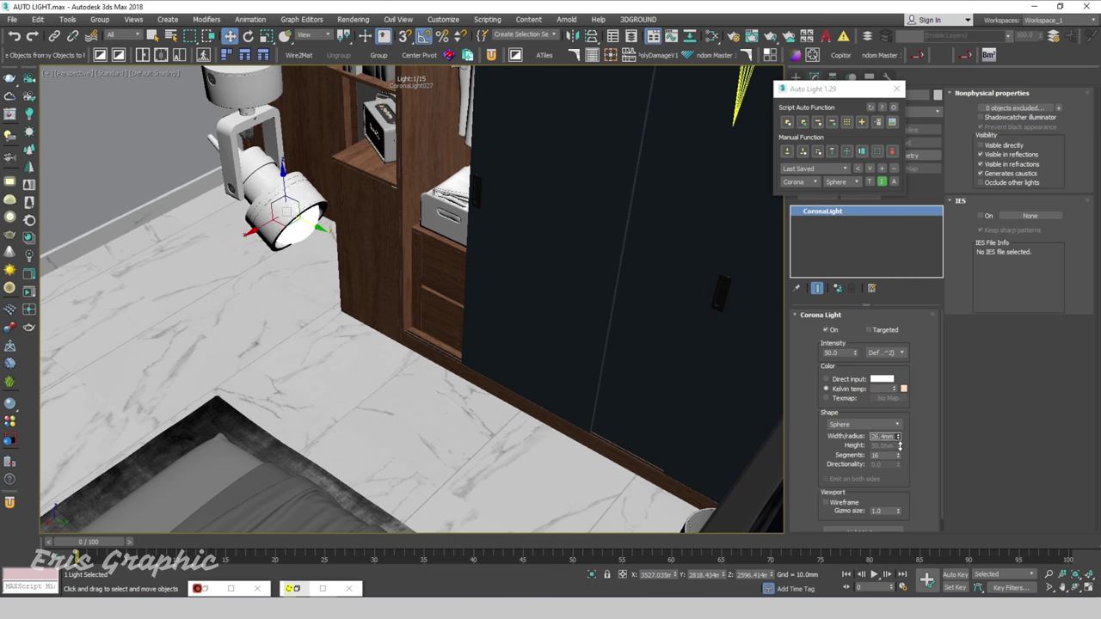
pyautogui.keyDown('alt'); pyautogui.moveTo(357, 236); pyautogui.dragTo(342, 176, button='middle'); pyautogui.keyUp('alt')
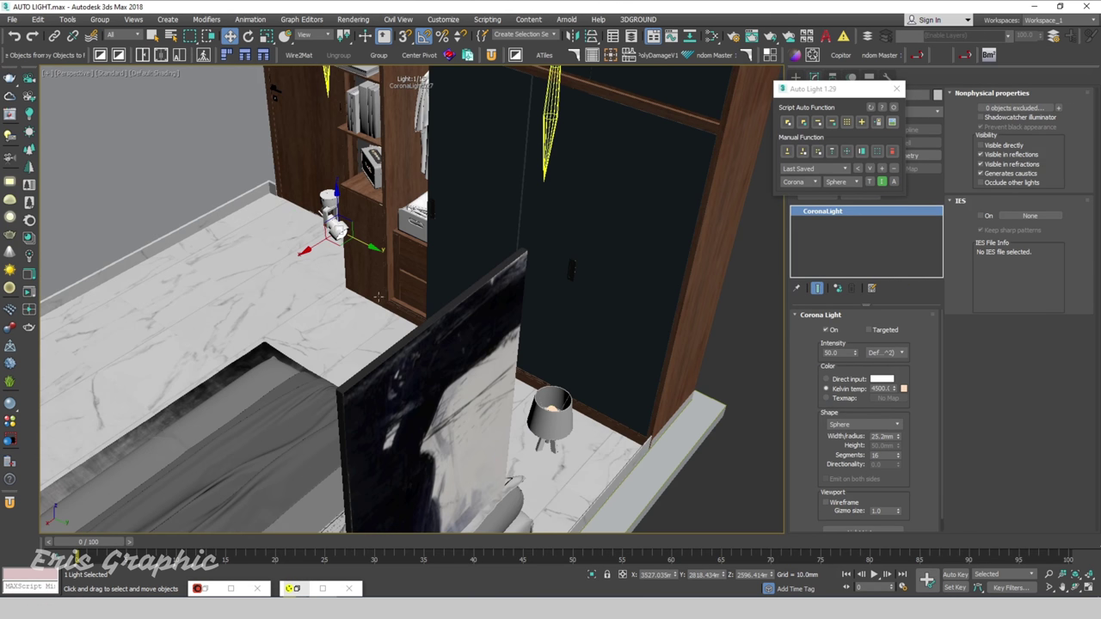
# Step: Use Auto Light's picture-light tool to place a targeted Corona spotlight in front of the painting
pyautogui.click(831, 153)
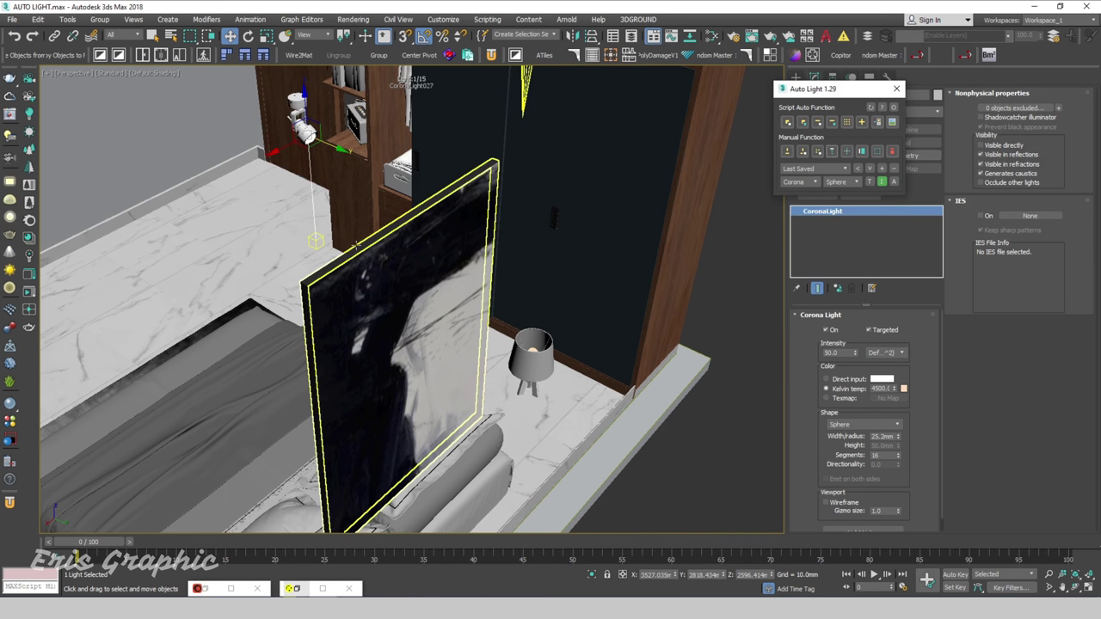
pyautogui.scroll(3, 301, 146)
pyautogui.scroll(4, 300, 153)
pyautogui.scroll(-4, 301, 153)
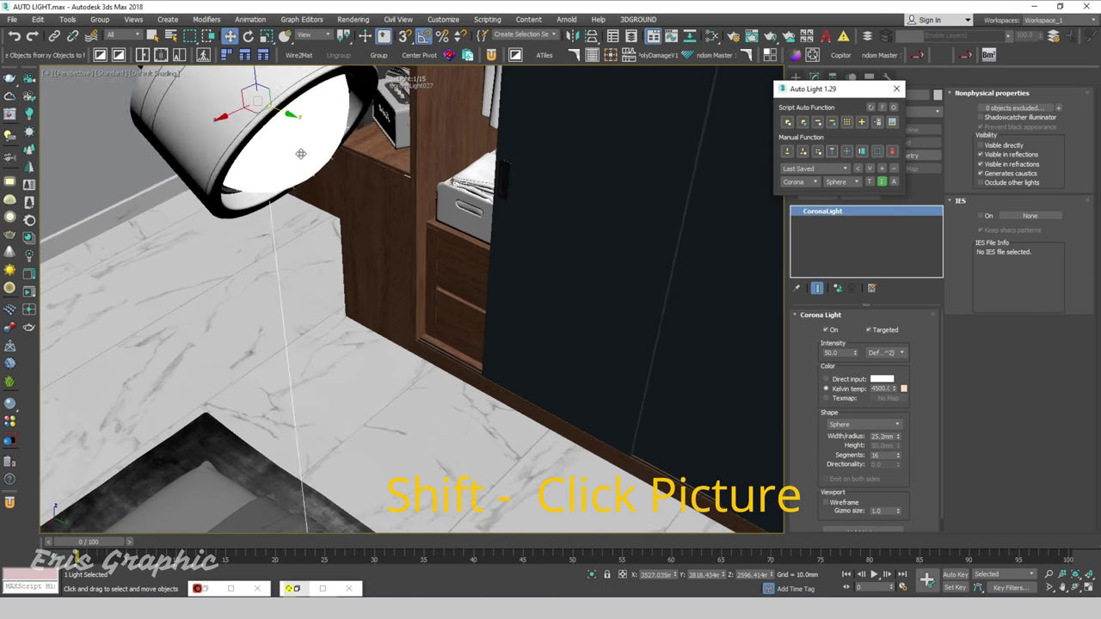
pyautogui.scroll(-3, 300, 153)
pyautogui.scroll(-3, 300, 153)
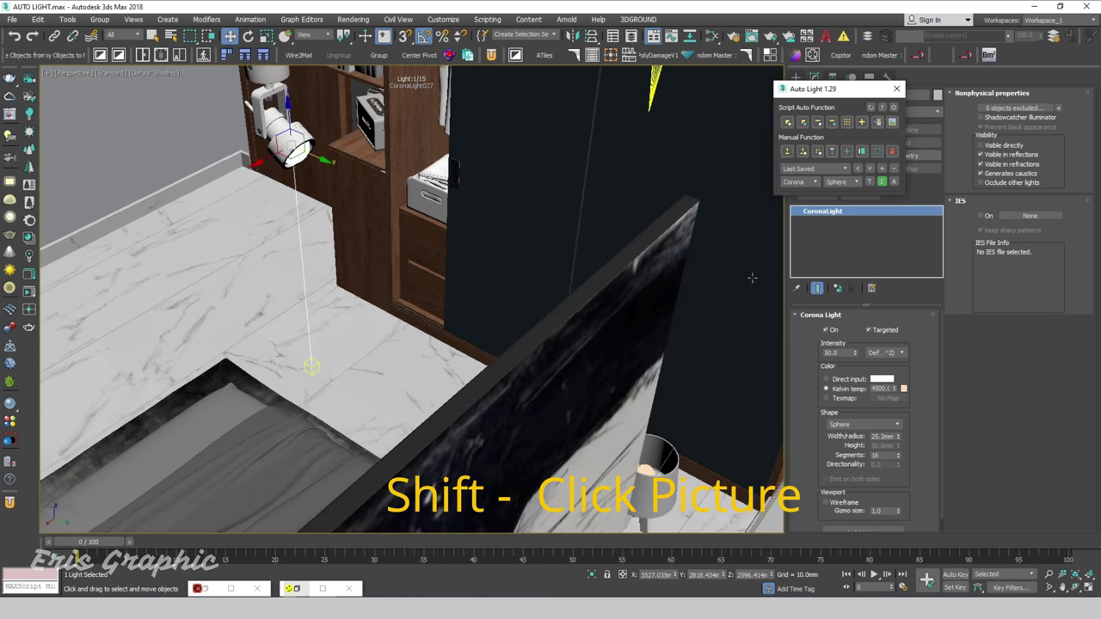
pyautogui.click(846, 151)
pyautogui.keyDown('shift'); pyautogui.click(505, 413); pyautogui.keyUp('shift')
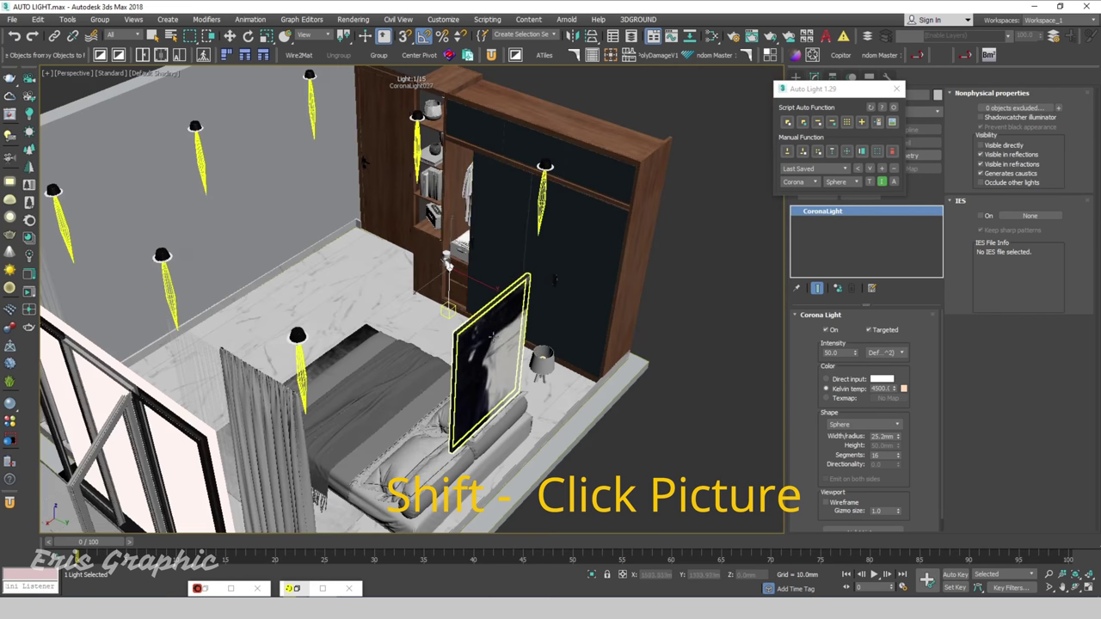
# Step: Select the light's target and orbit around the painting to check the aim
pyautogui.click(484, 324)
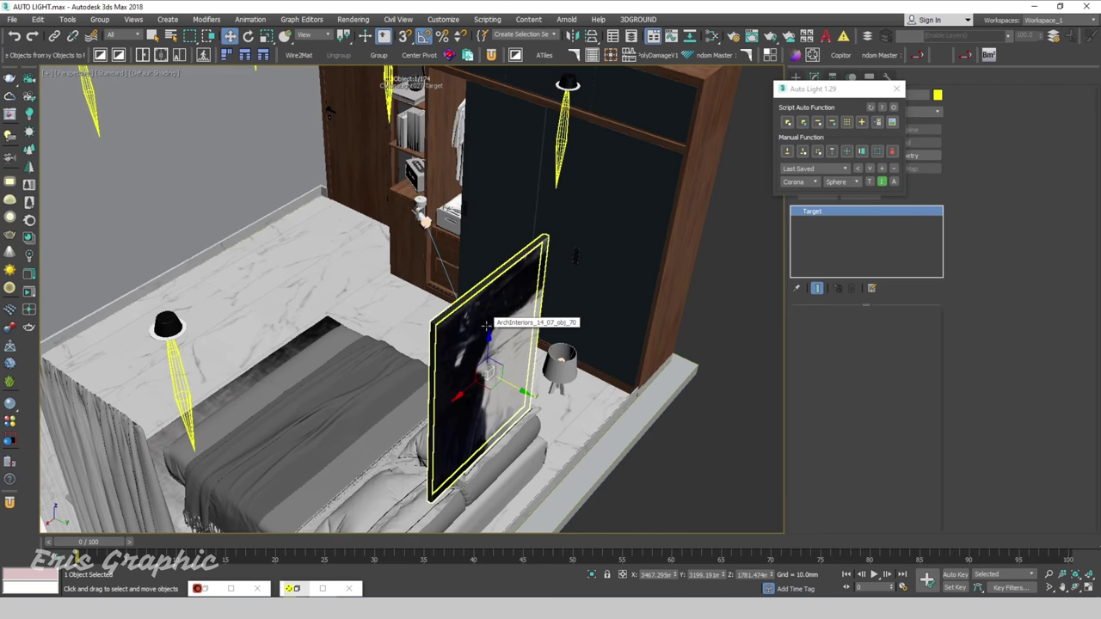
pyautogui.moveTo(486, 320)
pyautogui.keyDown('alt'); pyautogui.mouseDown(button='middle')
pyautogui.moveTo(534, 329)
pyautogui.moveTo(513, 332)
pyautogui.mouseUp(button='middle'); pyautogui.keyUp('alt')
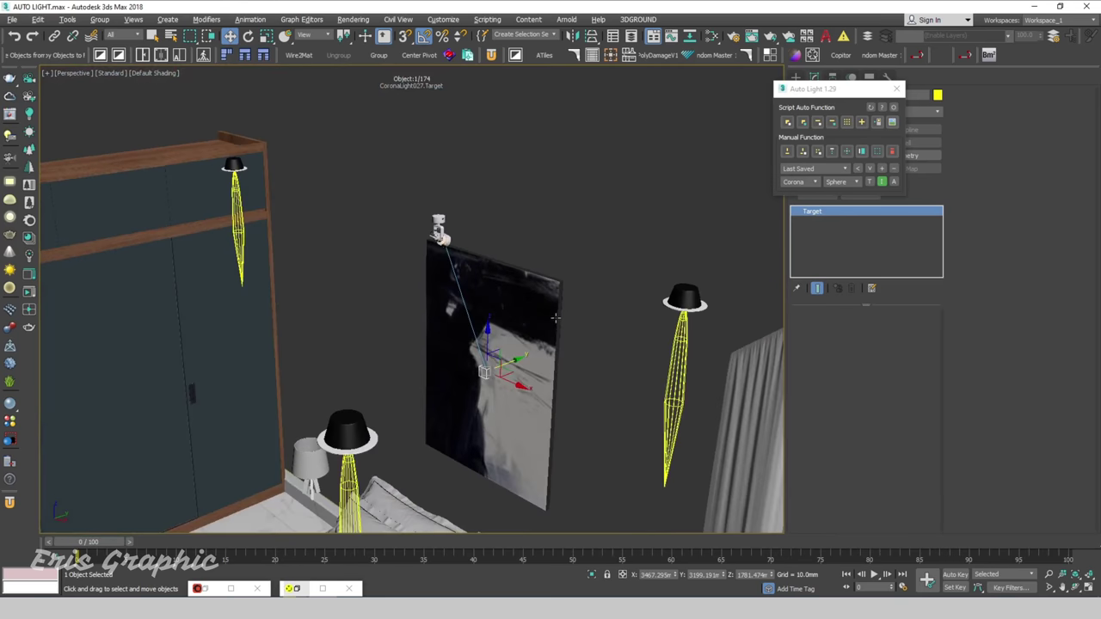
pyautogui.scroll(5, 455, 260)
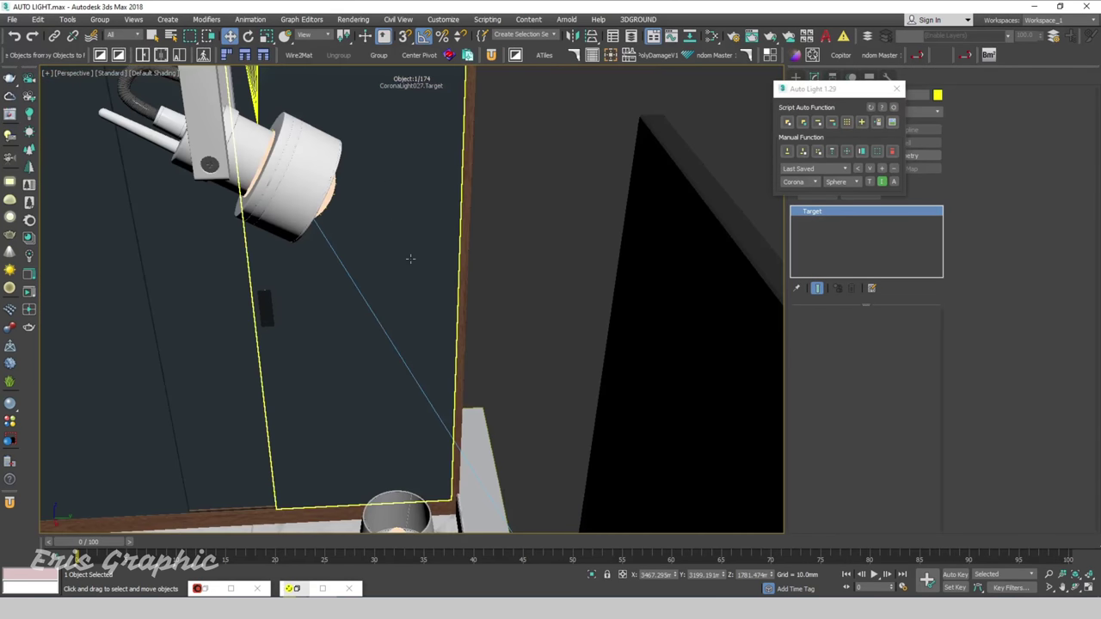
pyautogui.scroll(-4, 413, 258)
pyautogui.click(643, 244)
# Step: Unhide the roof and walls with Unhide All from the viewport quad menu
pyautogui.scroll(-3, 629, 244)
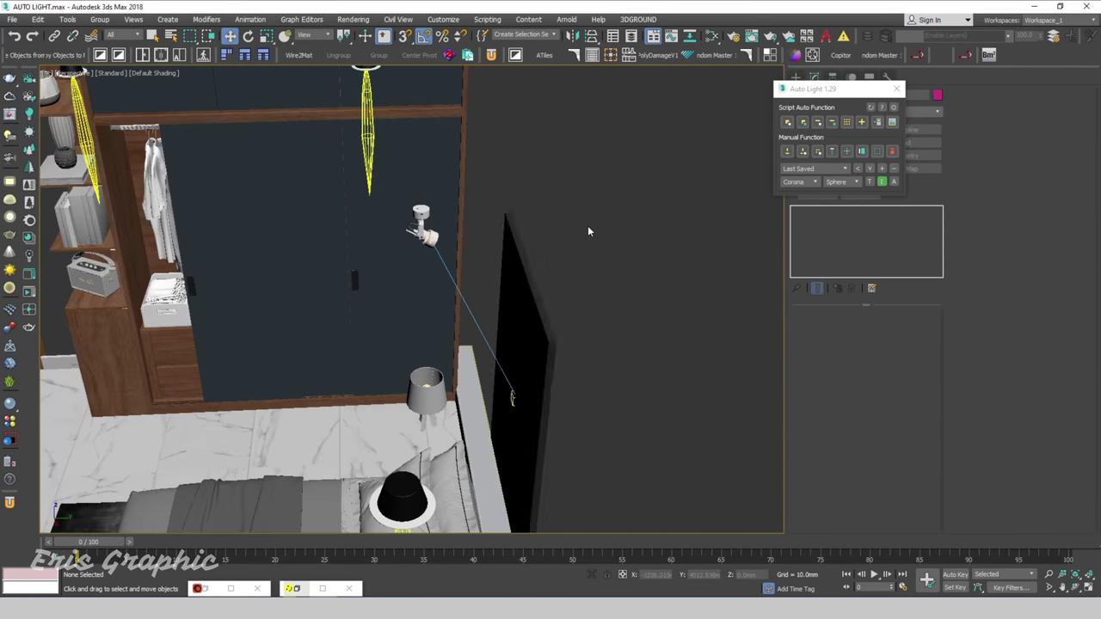
pyautogui.scroll(-5, 589, 228)
pyautogui.rightClick(596, 165)
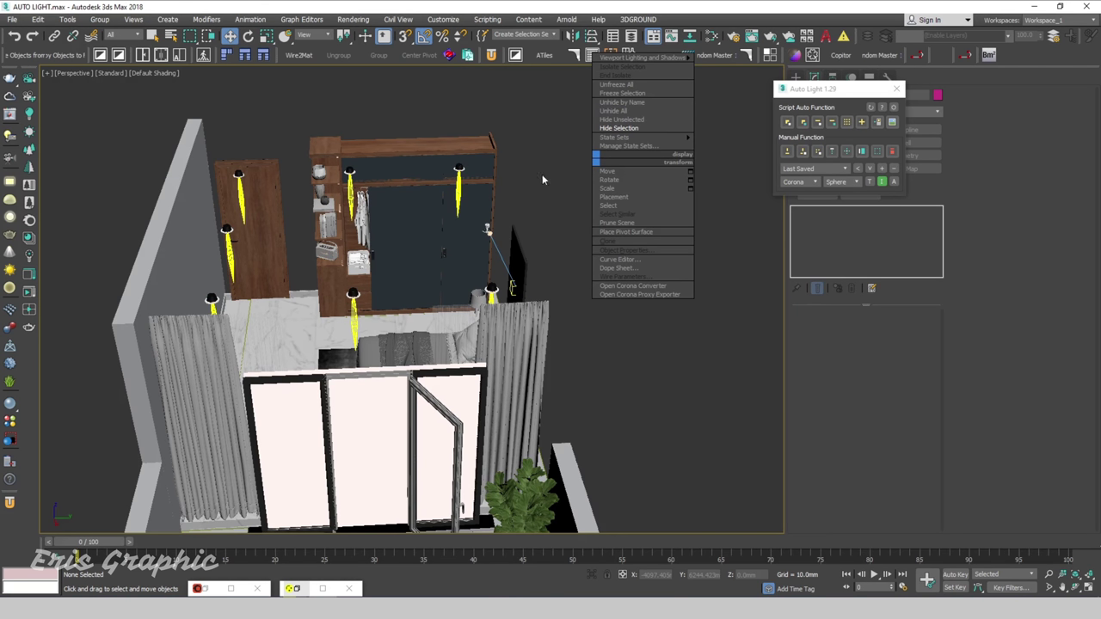
pyautogui.rightClick(572, 142)
pyautogui.rightClick(582, 125)
pyautogui.click(612, 74)
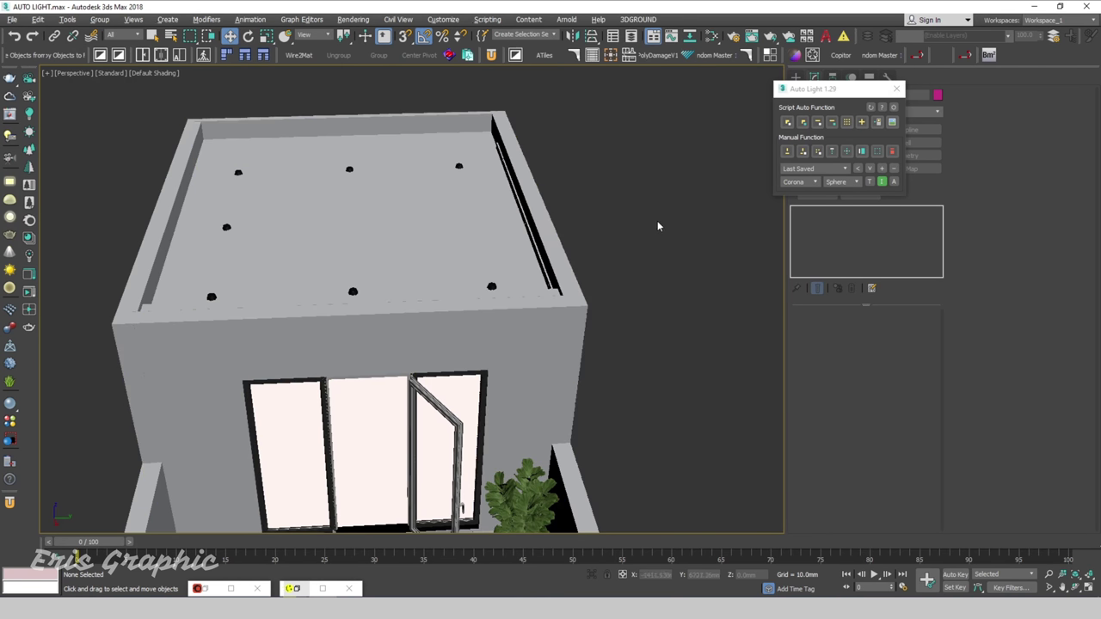
# Step: Restore the two-viewport layout with Alt+W and bring back the Corona render window
pyautogui.hotkey('alt', 'w')
pyautogui.click(213, 298)
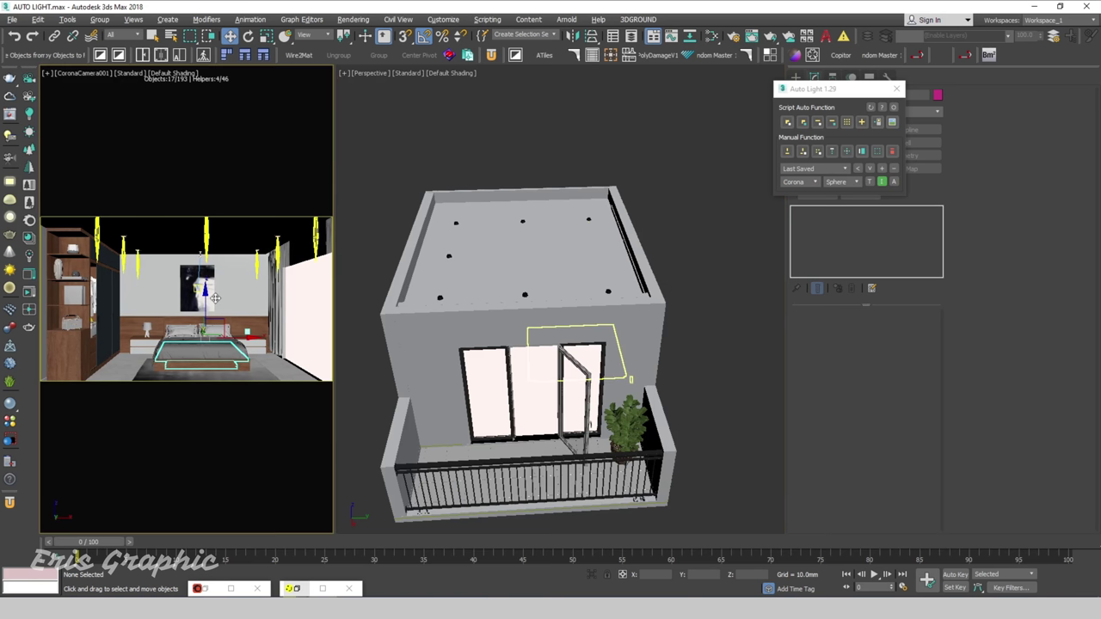
pyautogui.click(290, 589)
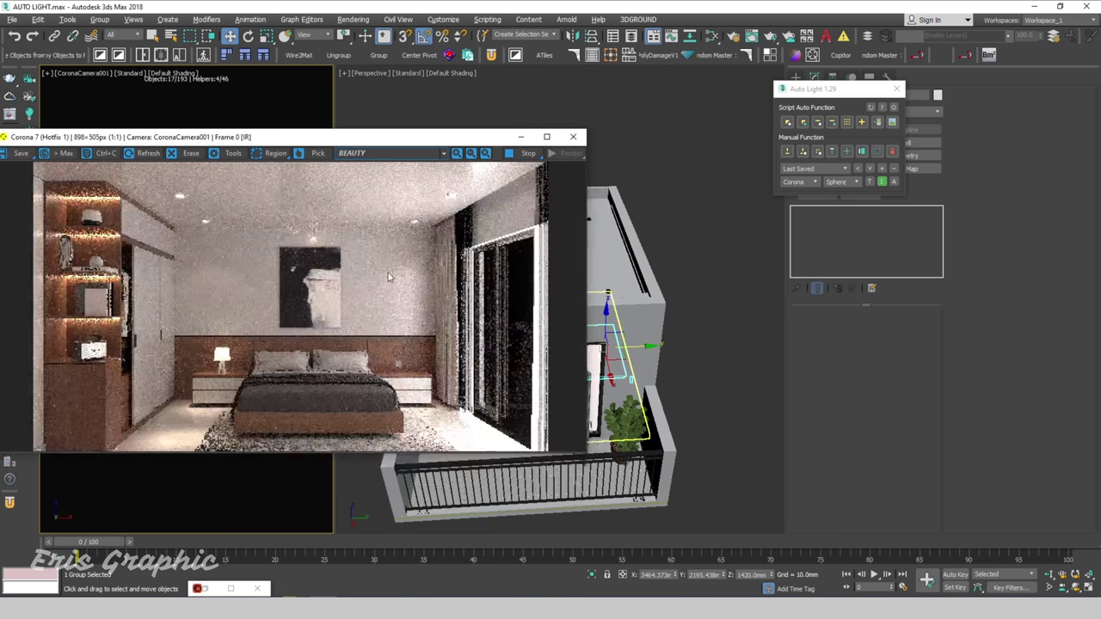
# Step: Move the Corona render window up-left and switch the Perspective view to wireframe with F3
pyautogui.moveTo(368, 141); pyautogui.dragTo(310, 104)
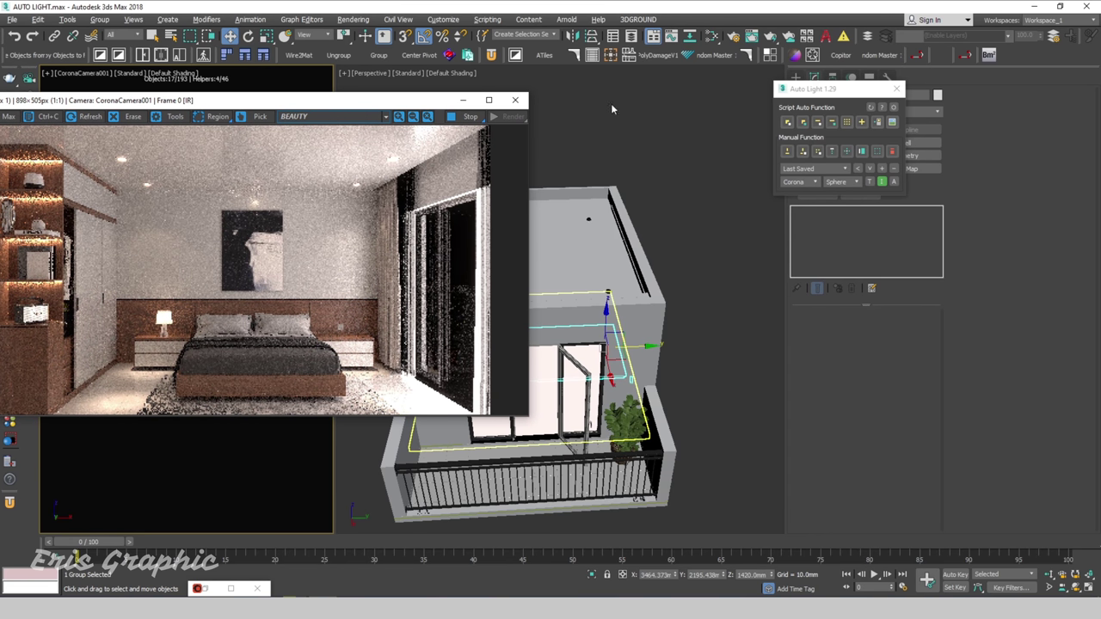
pyautogui.click(648, 99)
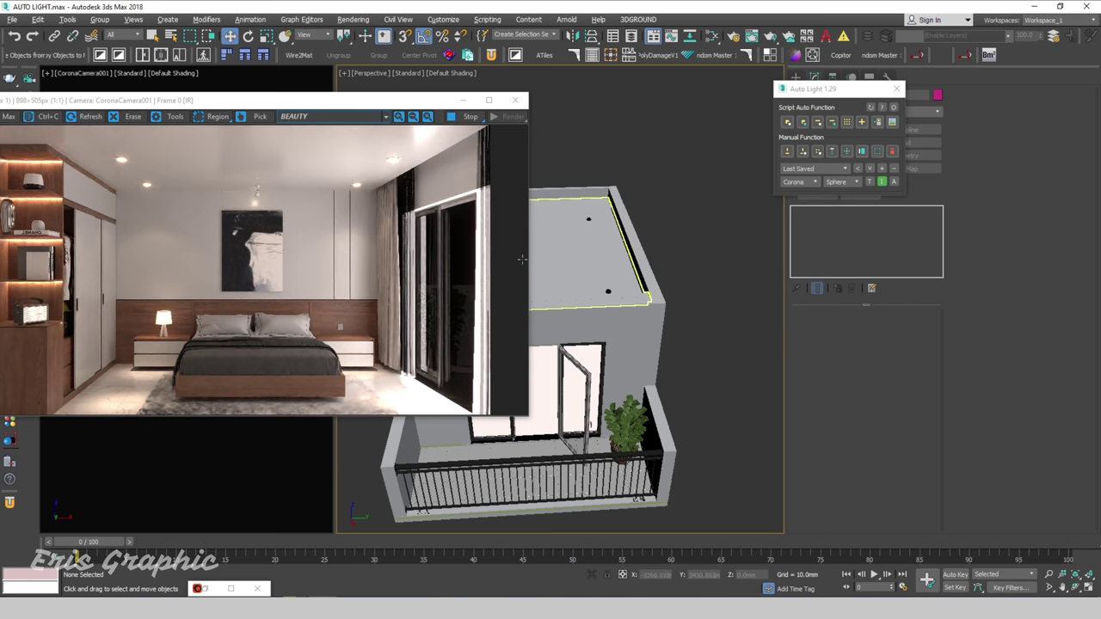
pyautogui.press('F3')
pyautogui.scroll(5, 592, 251)
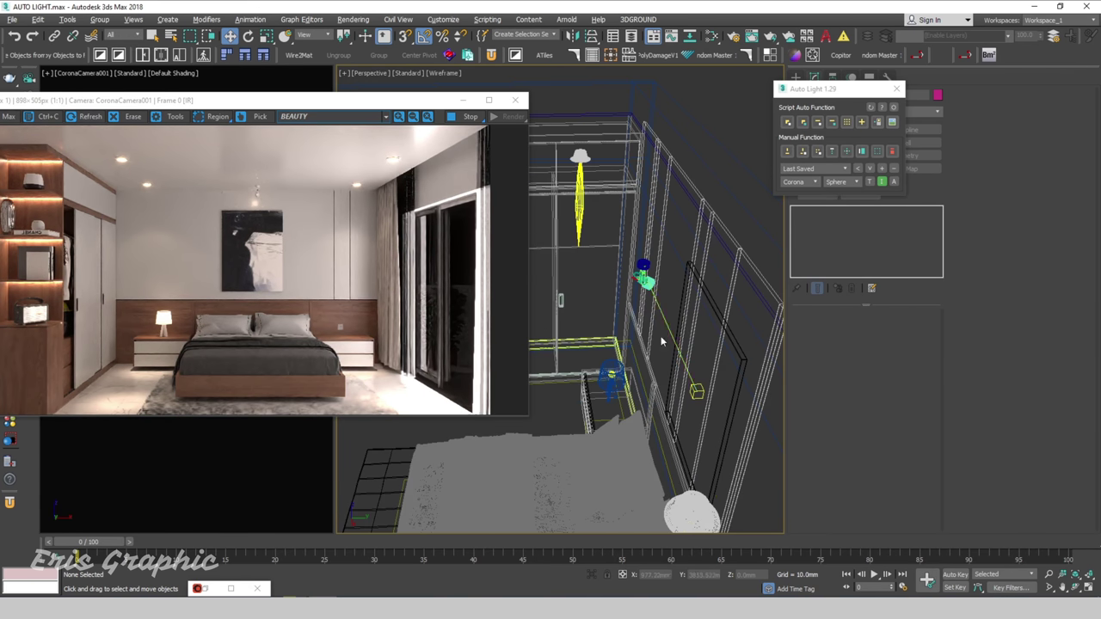
# Step: Select the picture spotlight, drag the Auto Light window left, and zoom in on the light
pyautogui.click(667, 326)
pyautogui.moveTo(828, 99); pyautogui.dragTo(793, 86)
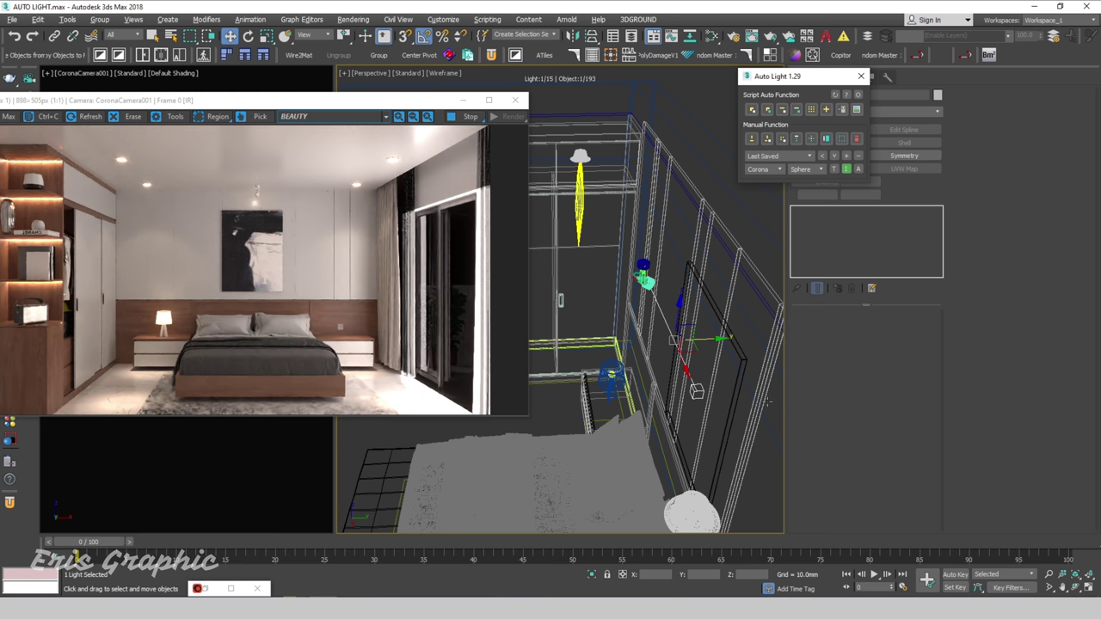
pyautogui.moveTo(792, 76); pyautogui.dragTo(739, 67)
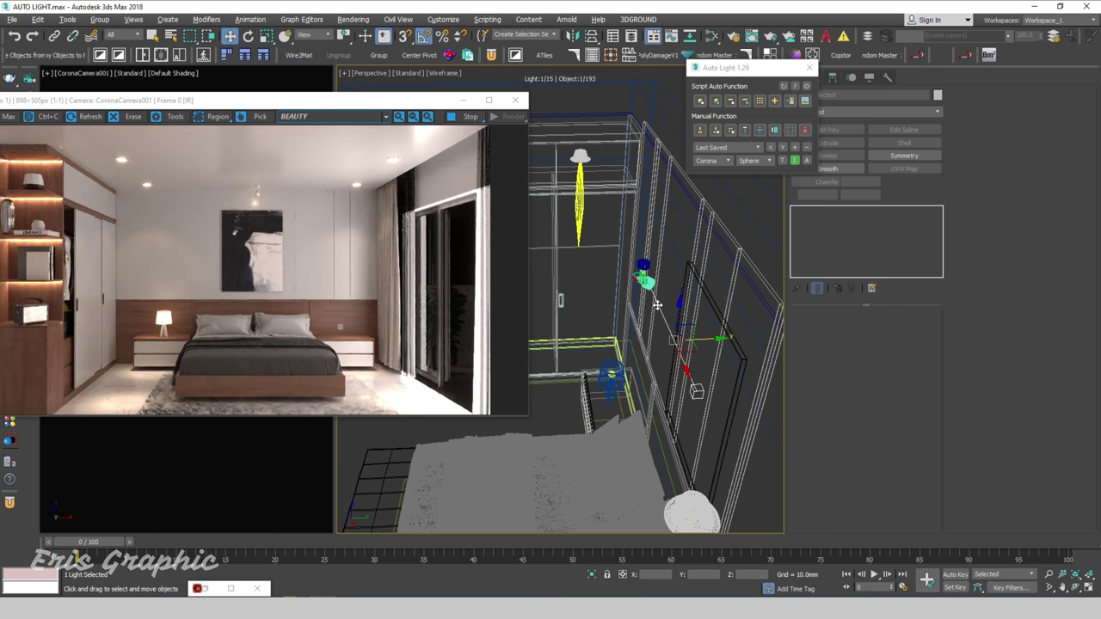
pyautogui.scroll(3, 660, 295)
pyautogui.scroll(3, 660, 296)
pyautogui.scroll(2, 660, 296)
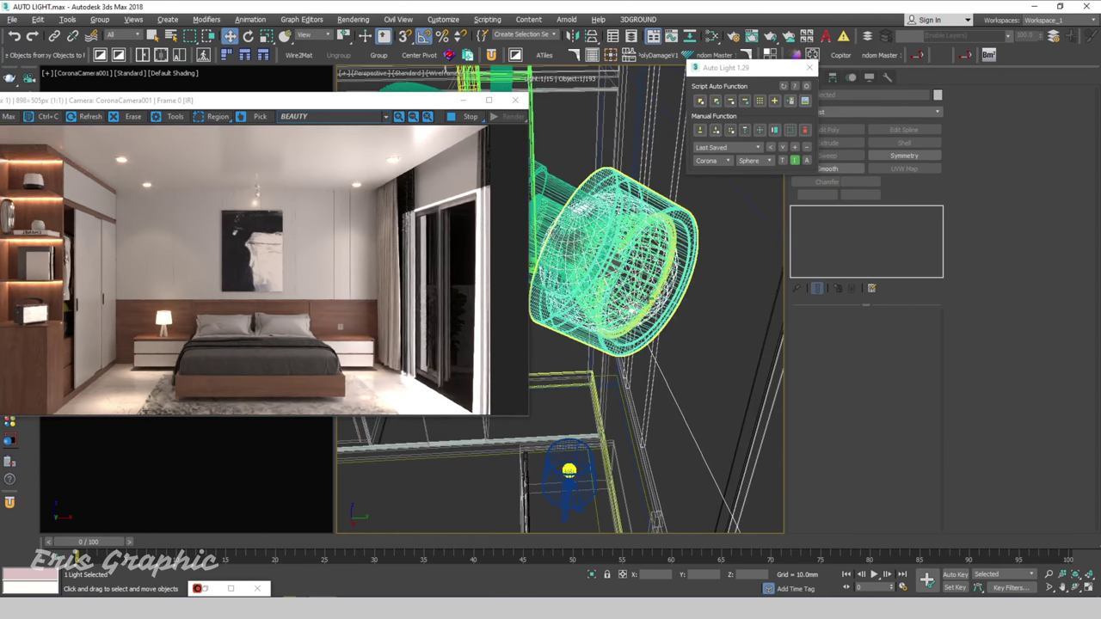
# Step: Enable IES on the spotlight, load 15.IES from Downloads, and reposition the render window
pyautogui.scroll(3, 668, 292)
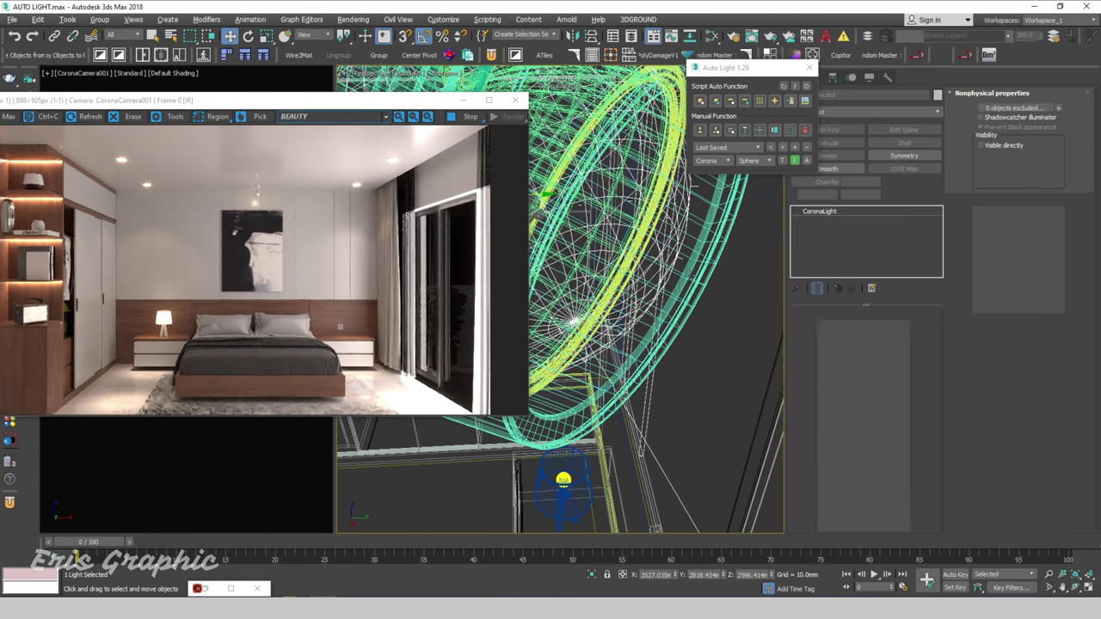
pyautogui.click(983, 216)
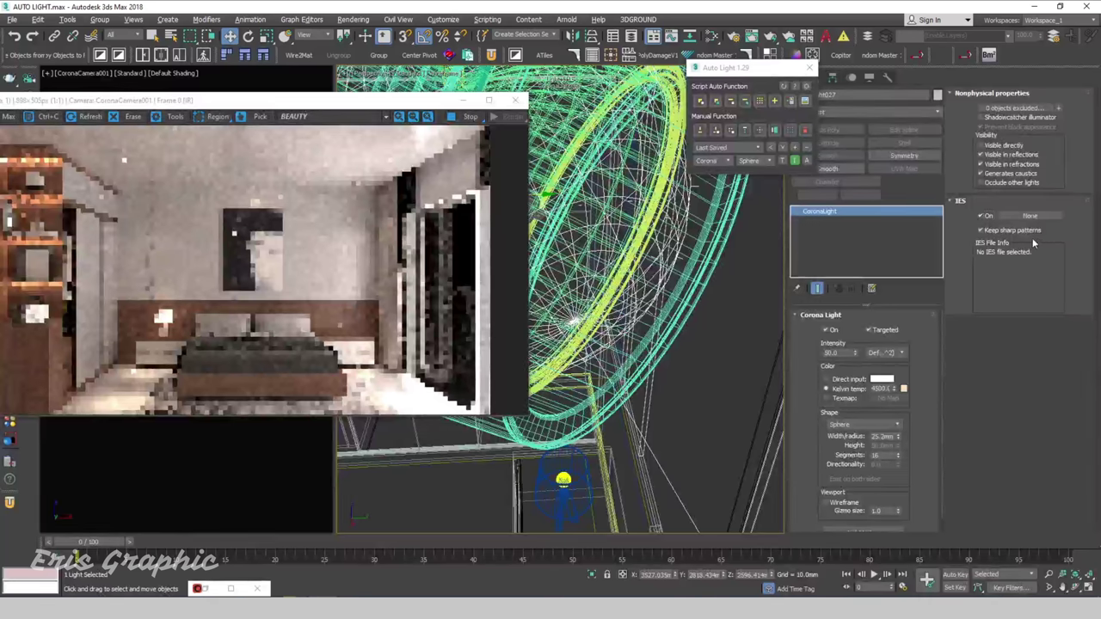
pyautogui.click(1023, 216)
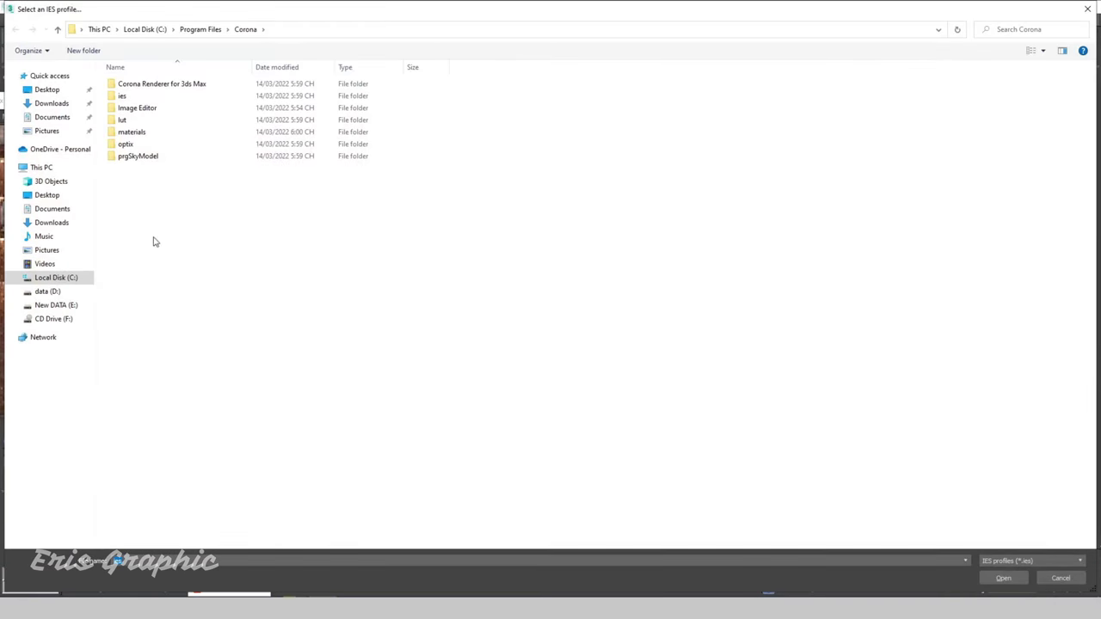
pyautogui.click(53, 117)
pyautogui.click(60, 103)
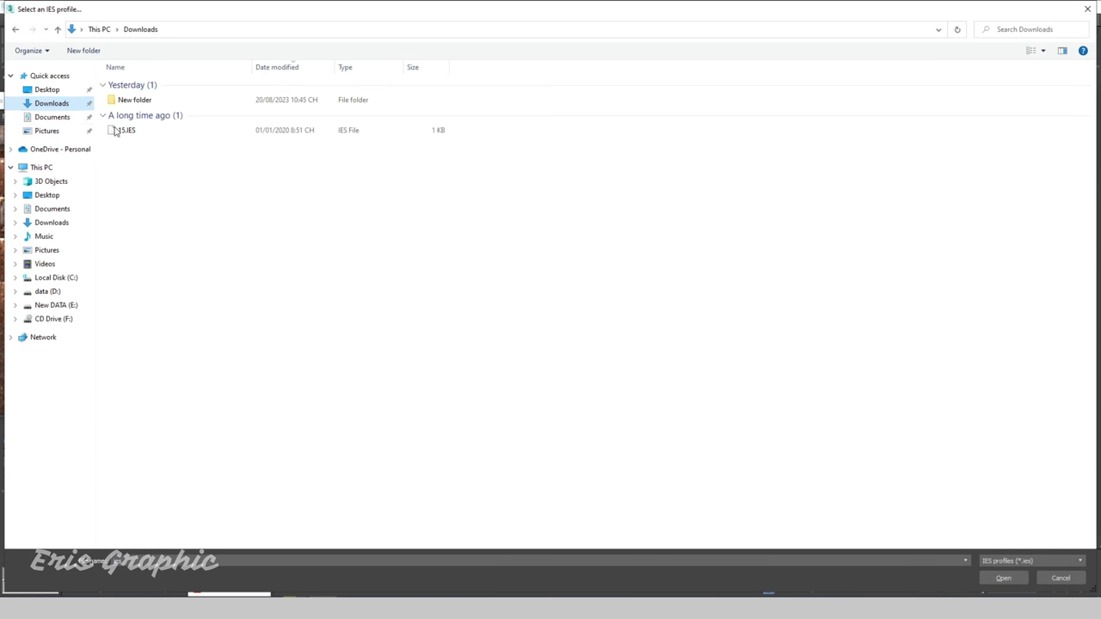
pyautogui.click(120, 130)
pyautogui.click(1003, 578)
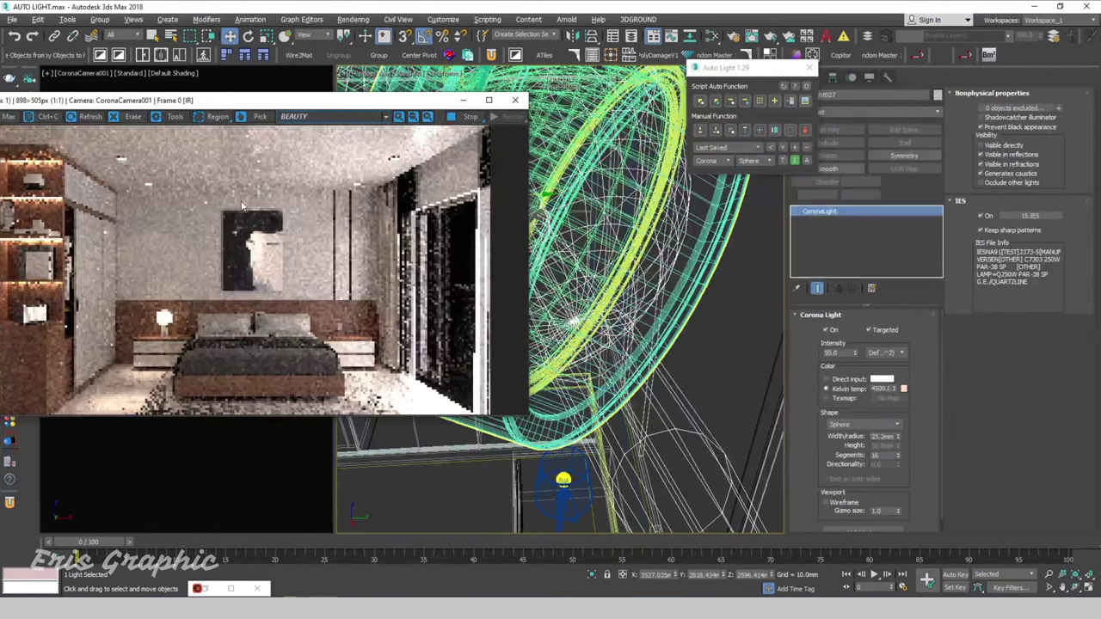
pyautogui.moveTo(313, 102); pyautogui.dragTo(290, 97)
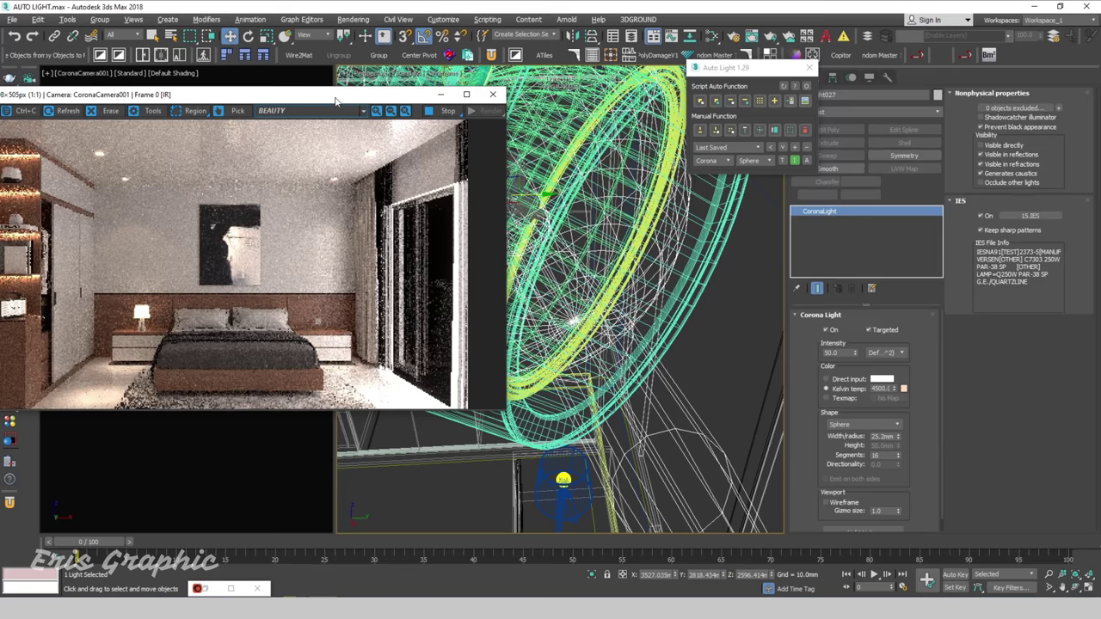
pyautogui.moveTo(339, 99); pyautogui.dragTo(485, 94)
# Step: Maximize the Corona render to review it, restore it, then close the render window
pyautogui.click(612, 89)
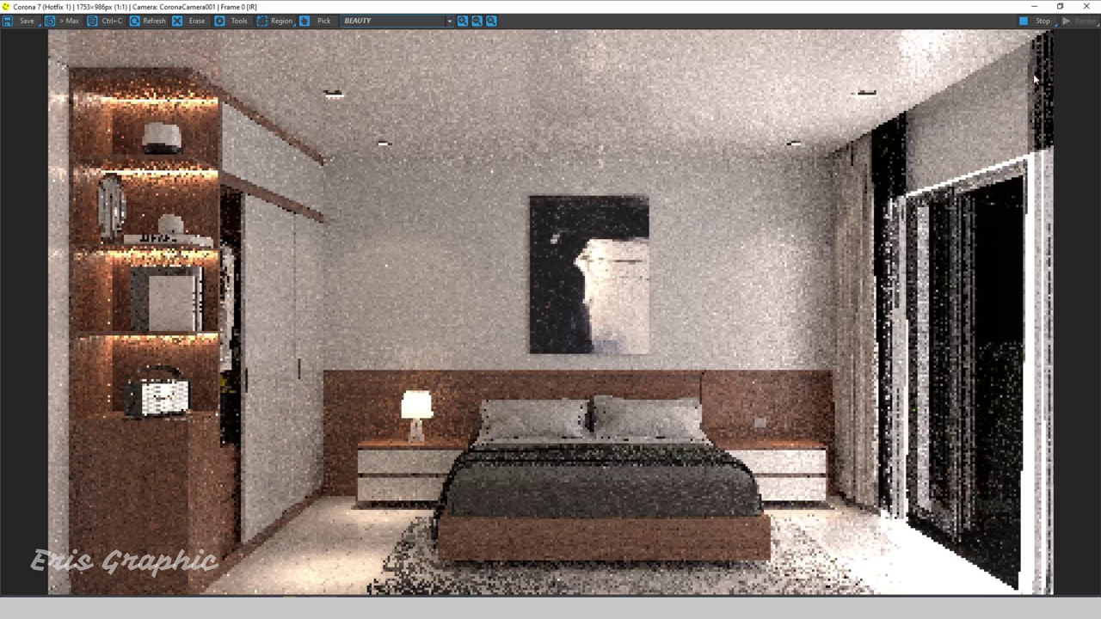
pyautogui.click(1060, 6)
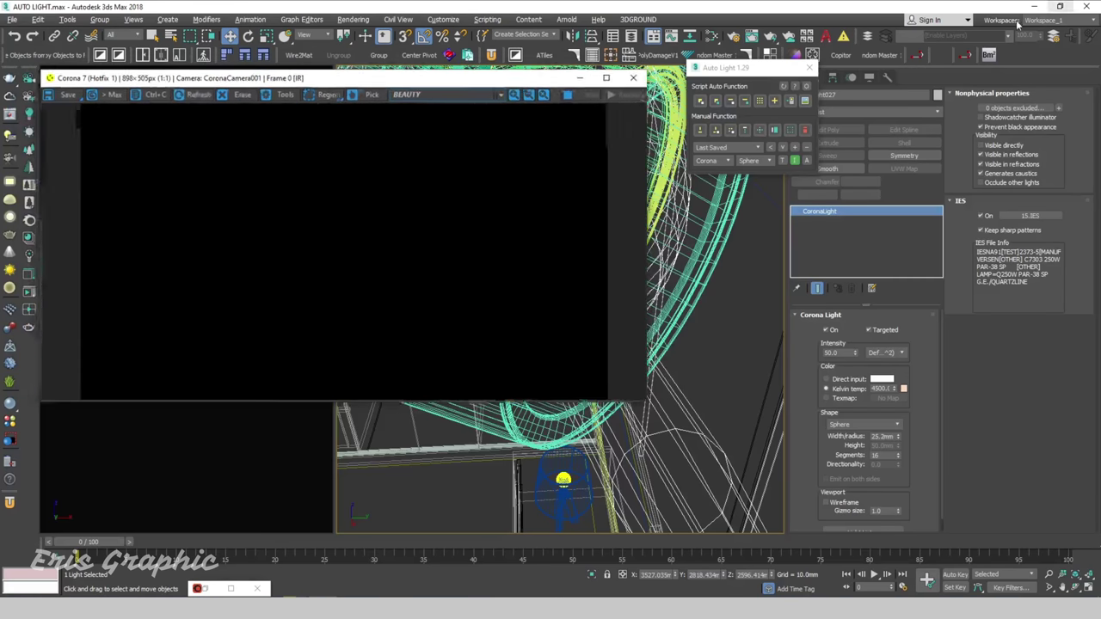
pyautogui.click(632, 86)
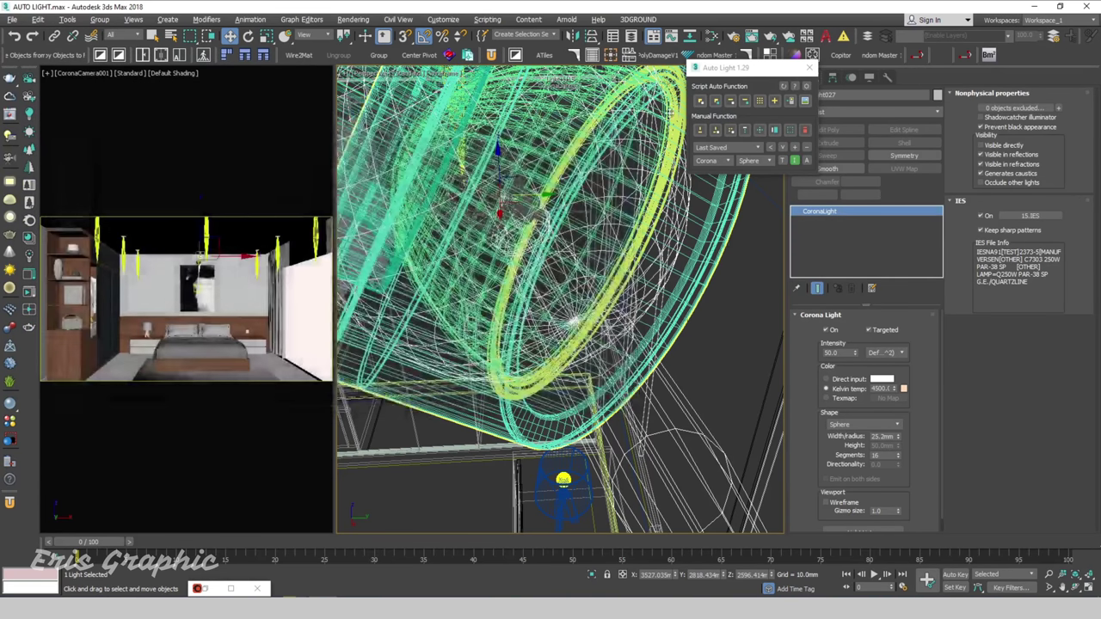
# Step: Move the Auto Light window aside, deselect all, zoom to the whole room, and toggle the maximized view
pyautogui.moveTo(723, 68); pyautogui.dragTo(795, 84)
pyautogui.hotkey('ctrl', 'd')
pyautogui.press('z')
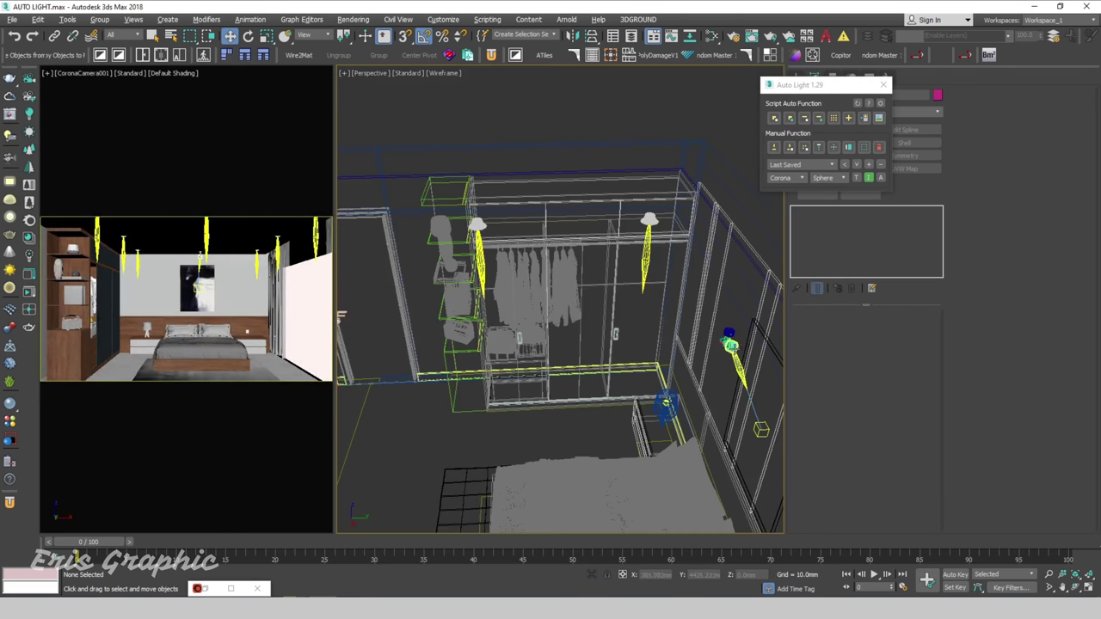
pyautogui.hotkey('alt', 'w')
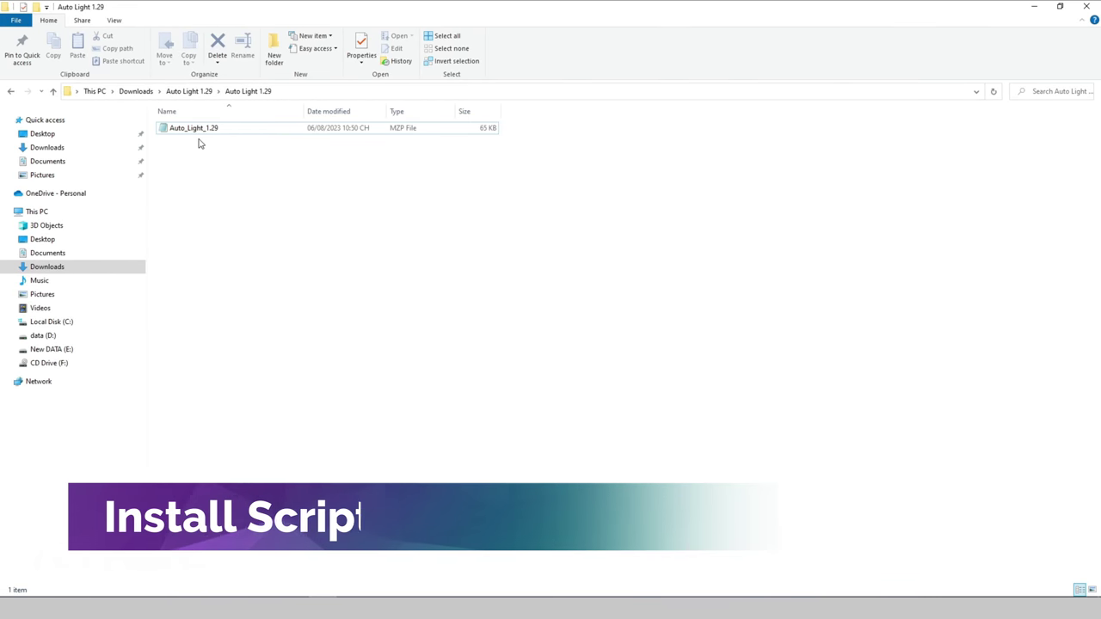
# Step: Copy the Auto_Light_1.29 script file from the Downloads folder
pyautogui.click(200, 129)
pyautogui.rightClick(200, 129)
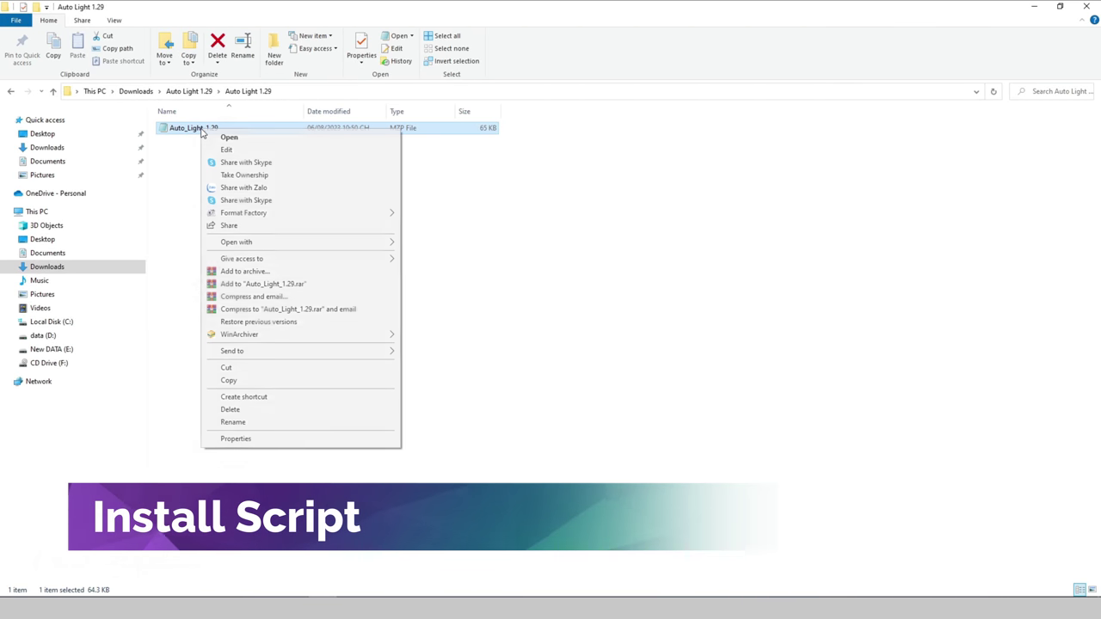
pyautogui.click(252, 381)
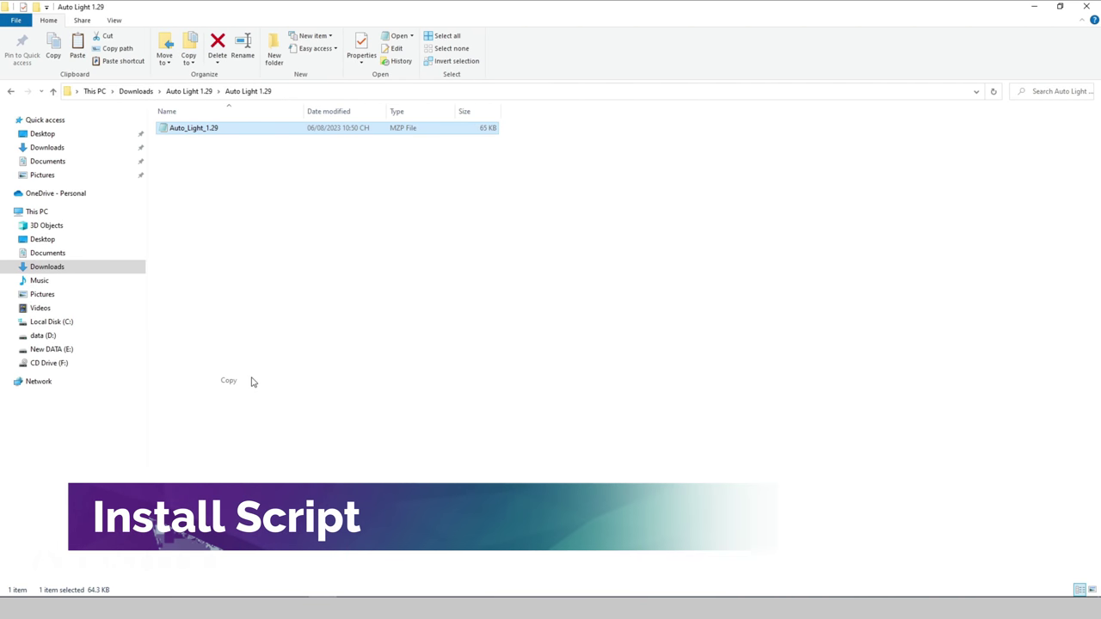
# Step: Paste it into C:\Program Files\Autodesk\3ds Max 2018\scripts
pyautogui.click(67, 322)
pyautogui.doubleClick(208, 224)
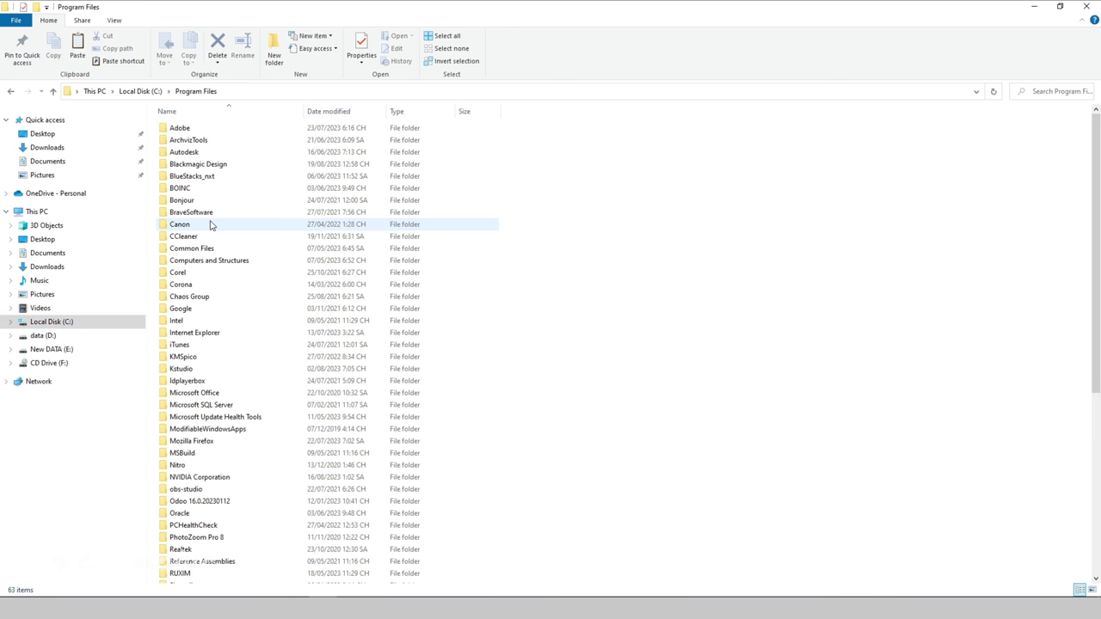
pyautogui.doubleClick(208, 152)
pyautogui.click(209, 129)
pyautogui.doubleClick(225, 134)
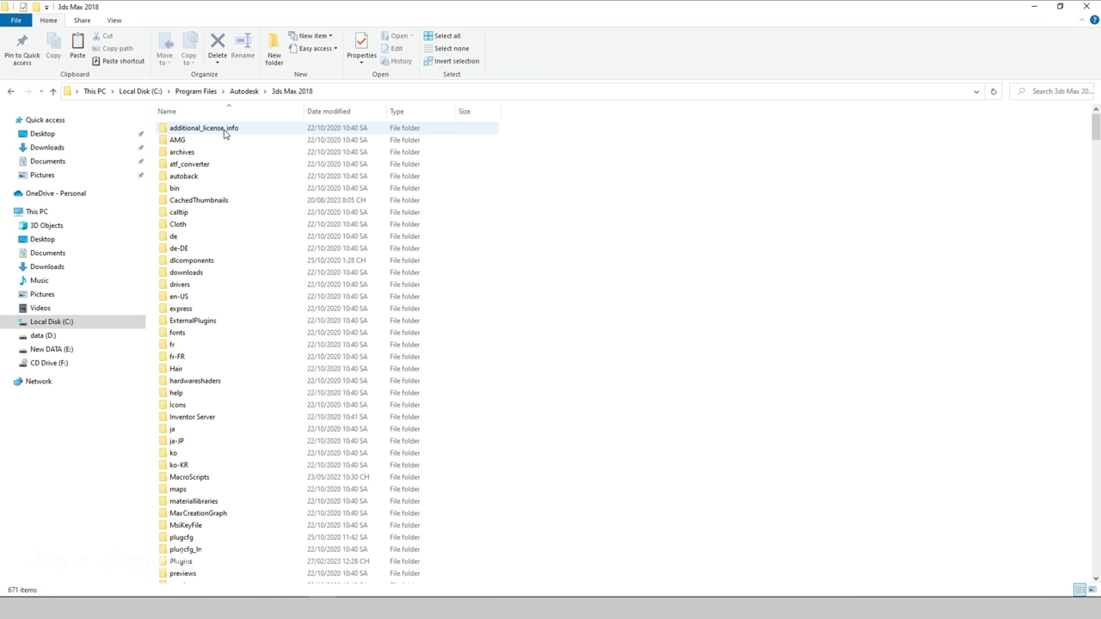
pyautogui.press('s')
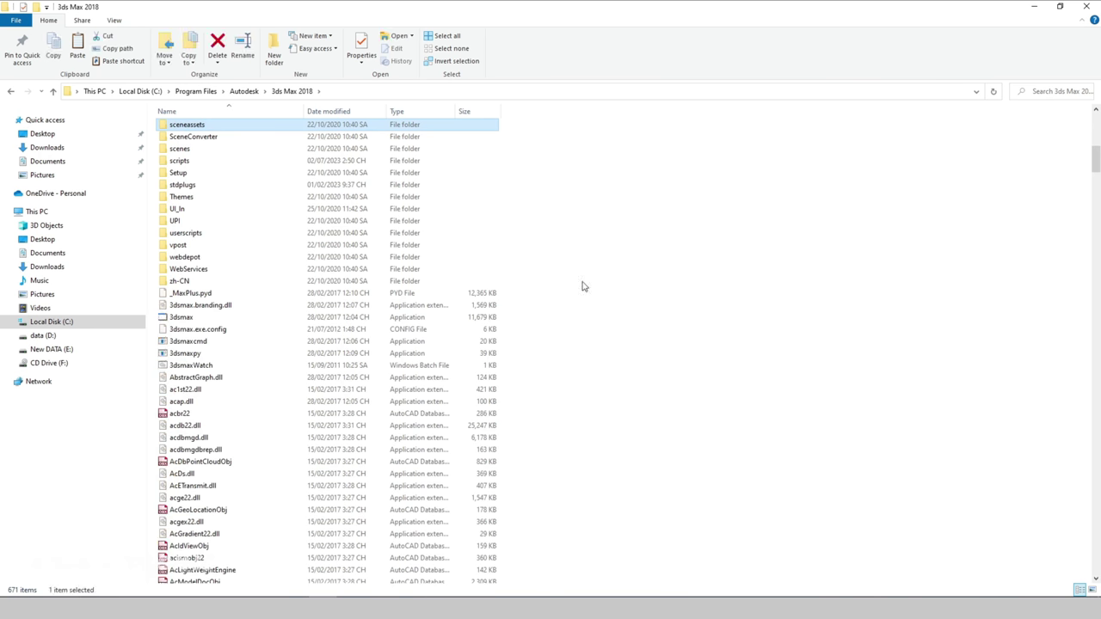
pyautogui.doubleClick(180, 166)
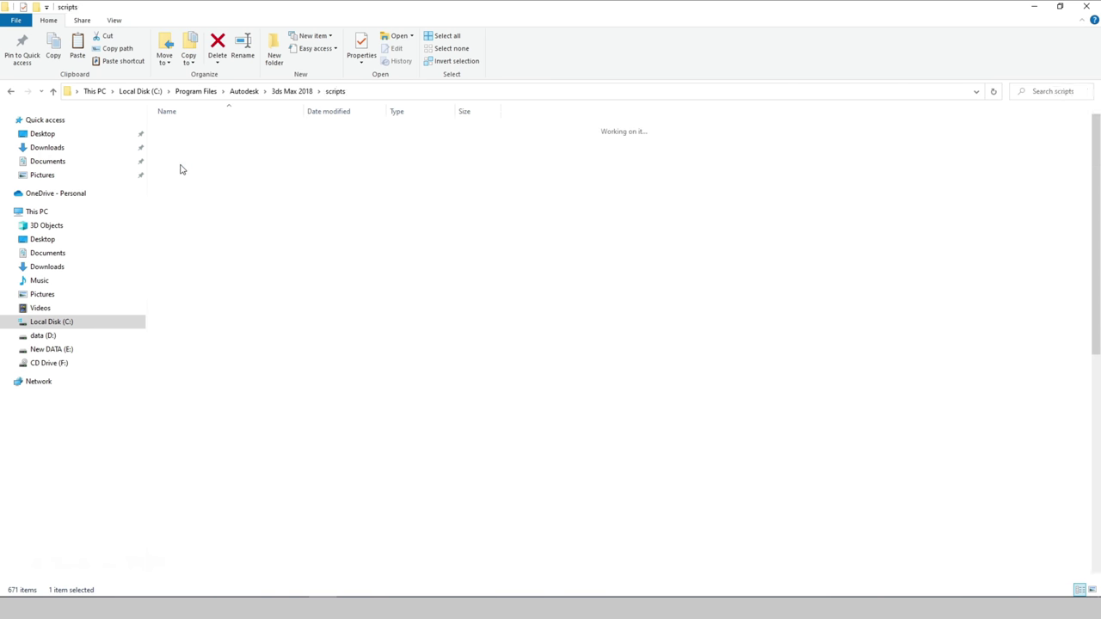
pyautogui.rightClick(745, 409)
pyautogui.click(778, 487)
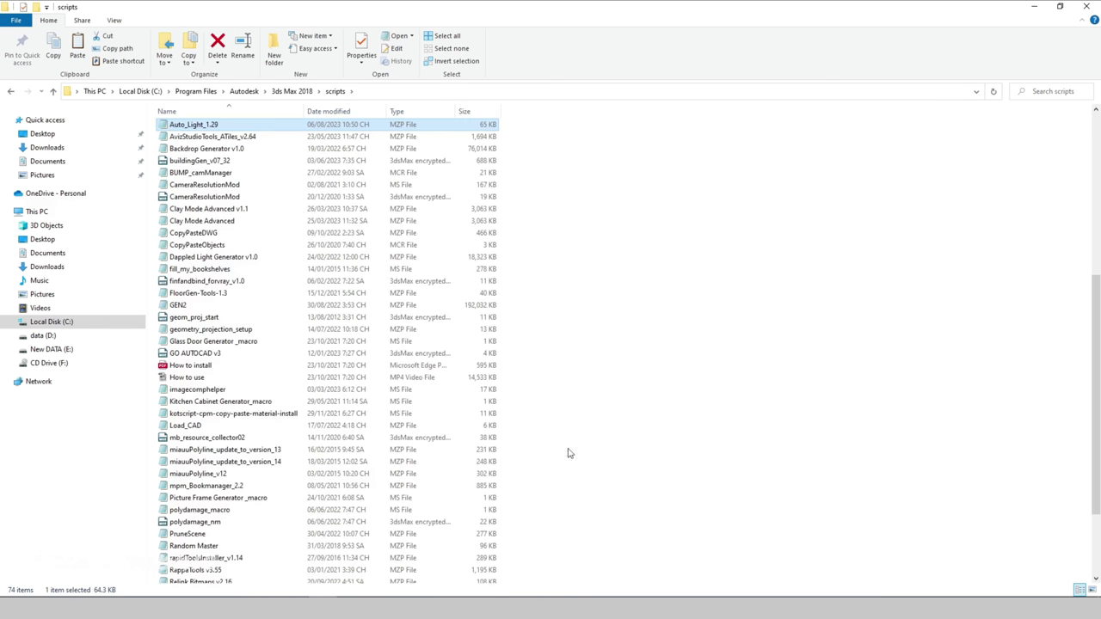
pyautogui.click(784, 437)
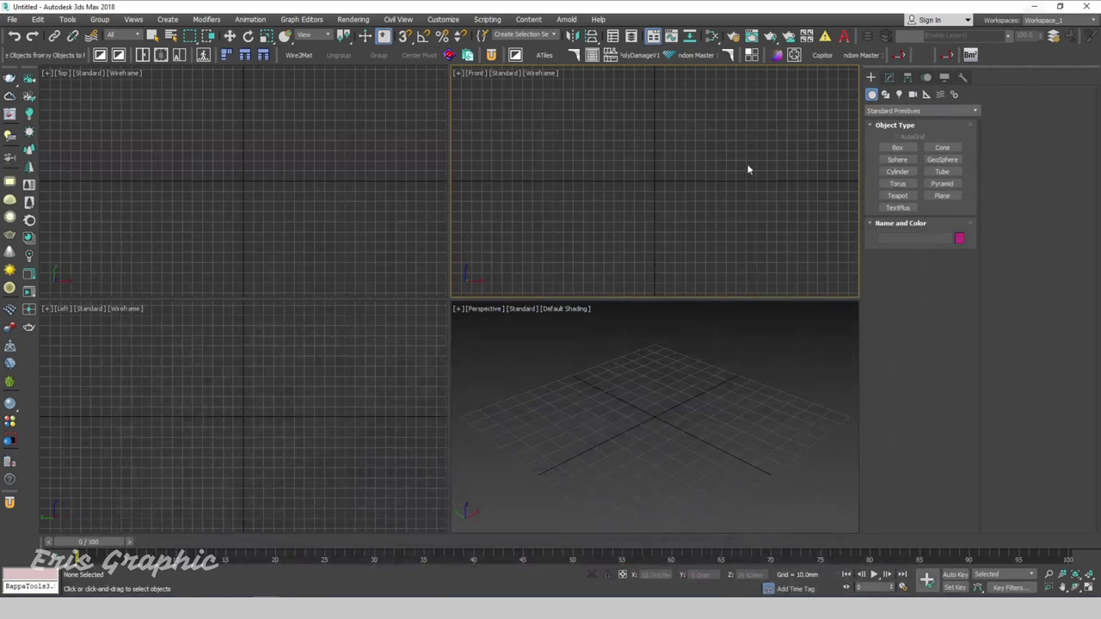
# Step: Run the Auto_Light_1.29 script, accept resetting its settings, and confirm the update message
pyautogui.click(496, 21)
pyautogui.click(516, 153)
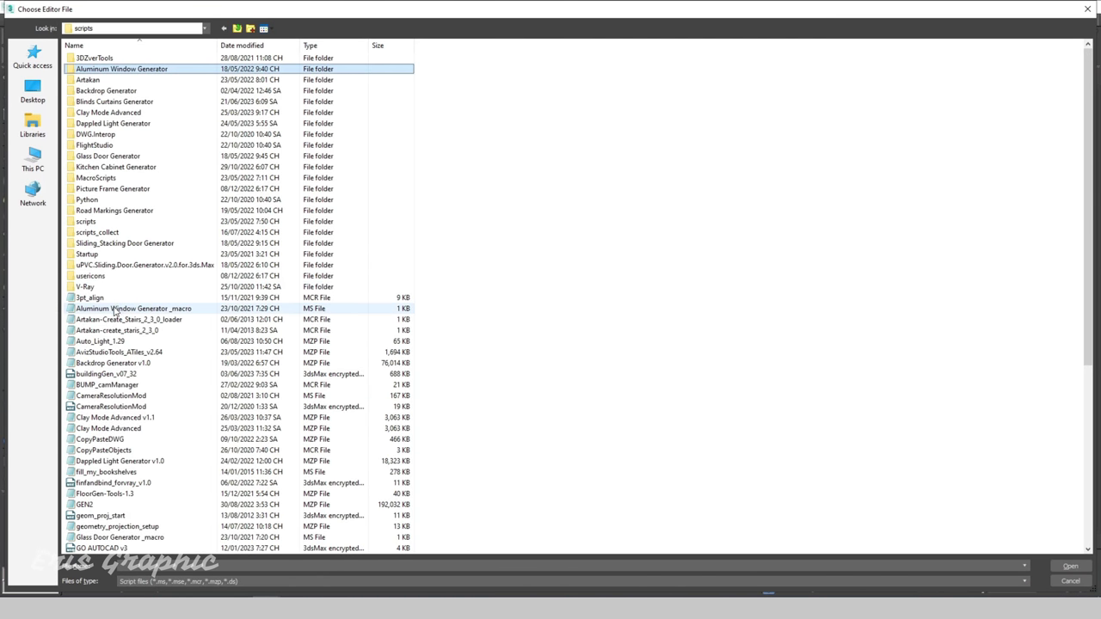
pyautogui.click(129, 341)
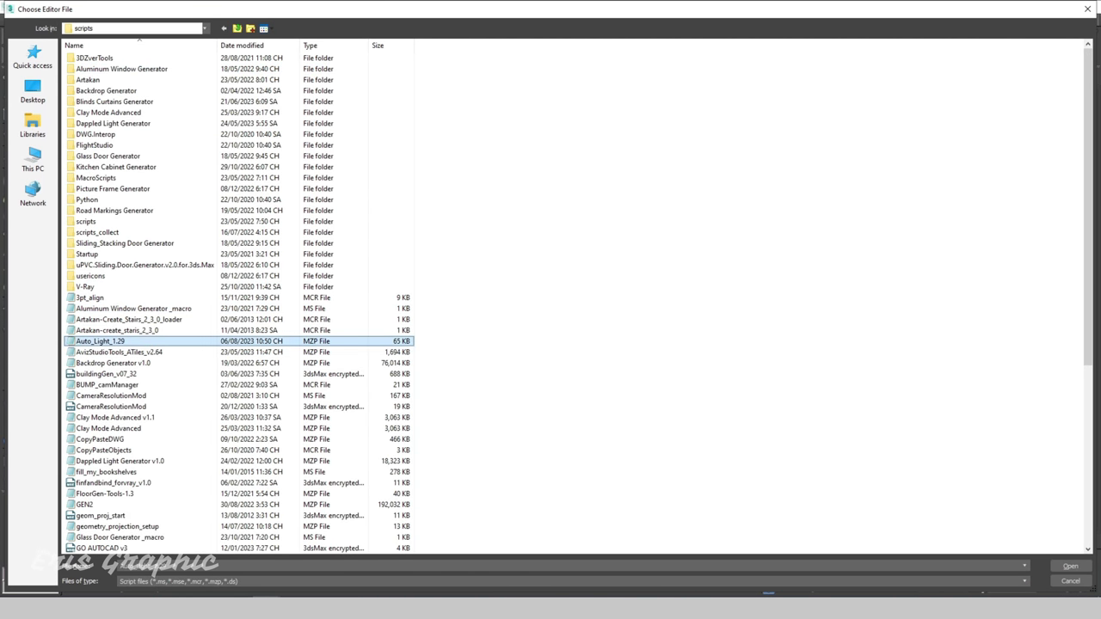
pyautogui.click(1070, 566)
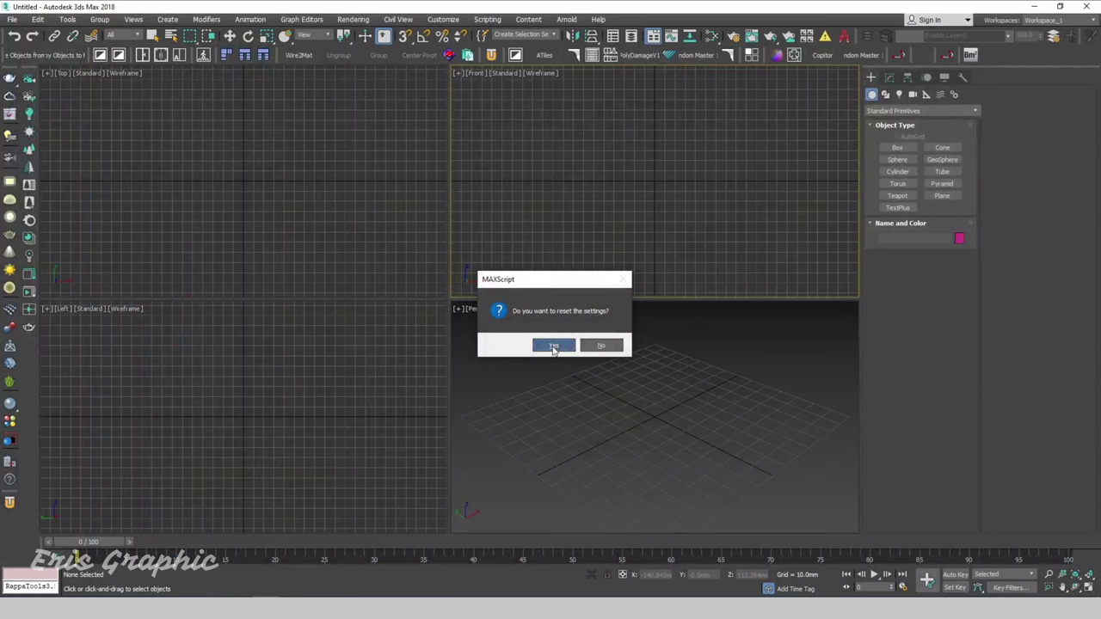
pyautogui.click(555, 345)
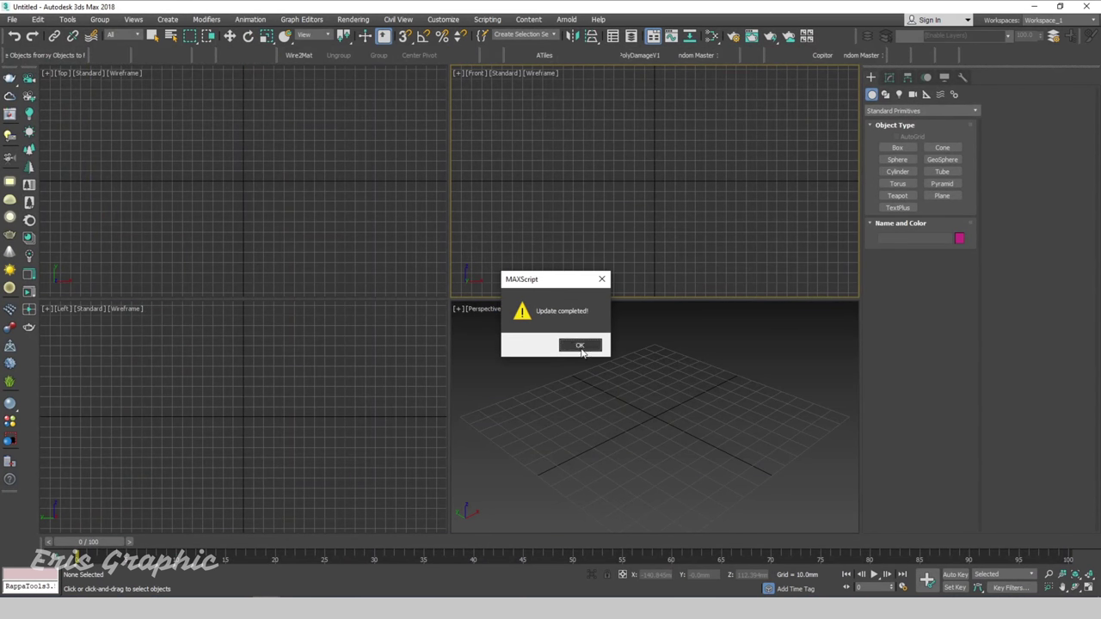
pyautogui.click(581, 346)
pyautogui.moveTo(548, 249)
pyautogui.mouseDown()
pyautogui.moveTo(534, 217)
pyautogui.moveTo(563, 165)
pyautogui.mouseUp()
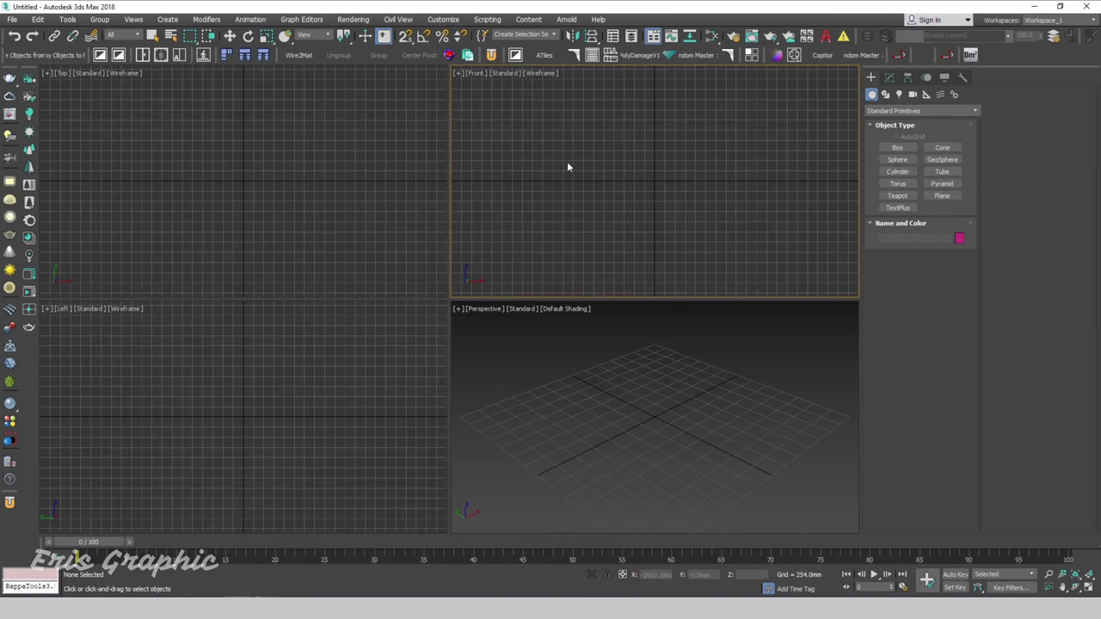
# Step: In Customize User Interface, show All Commands under the Toolbars tab
pyautogui.click(443, 20)
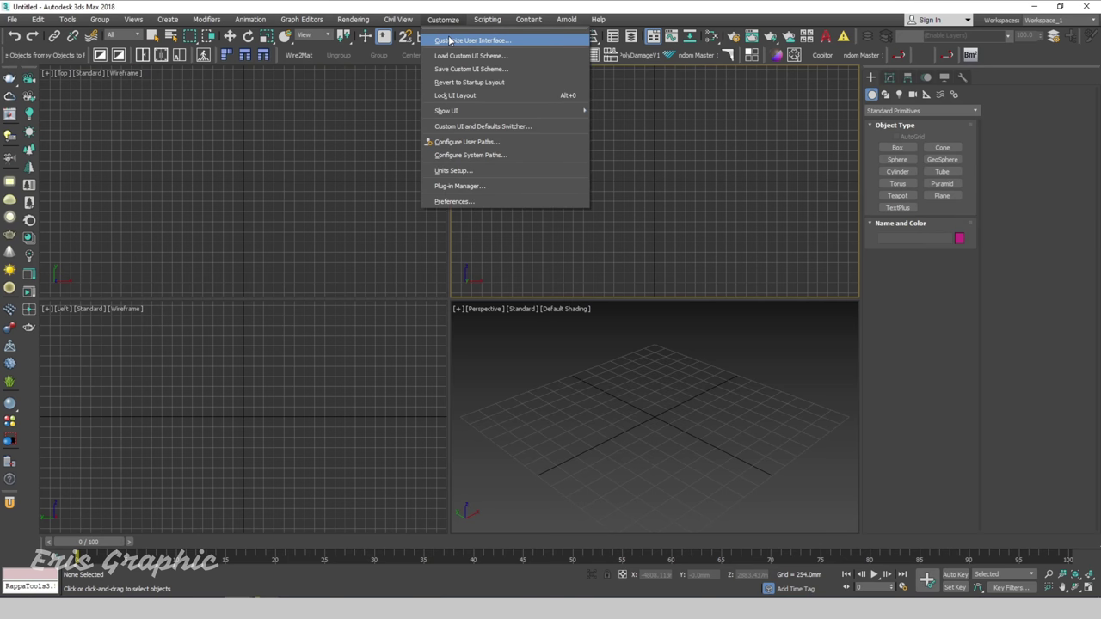
pyautogui.click(449, 39)
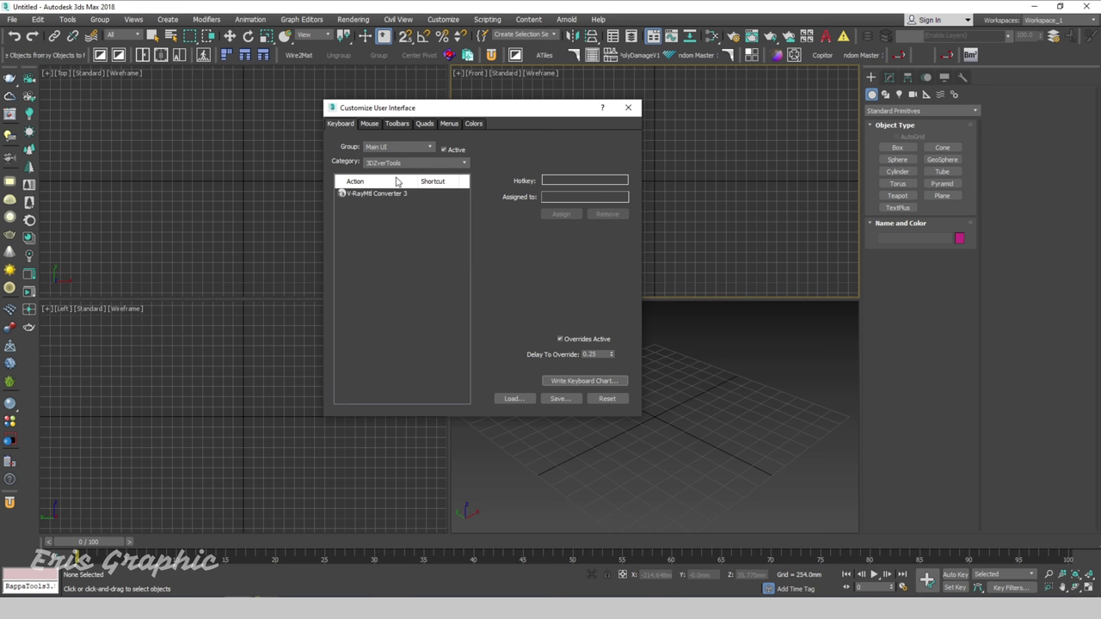
pyautogui.click(402, 163)
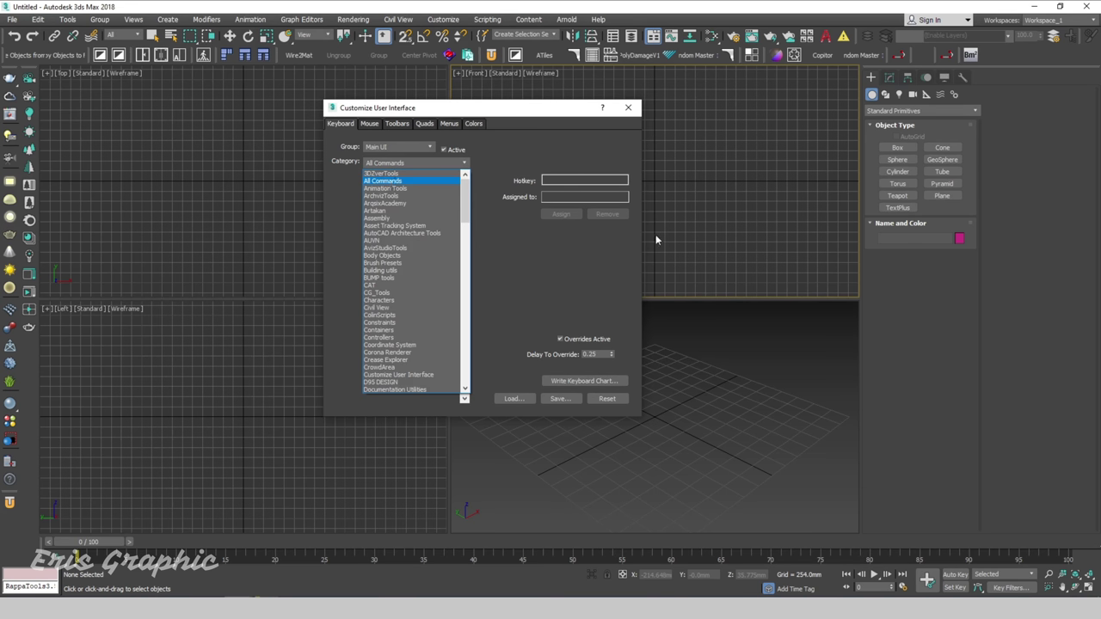
pyautogui.click(557, 228)
pyautogui.click(397, 123)
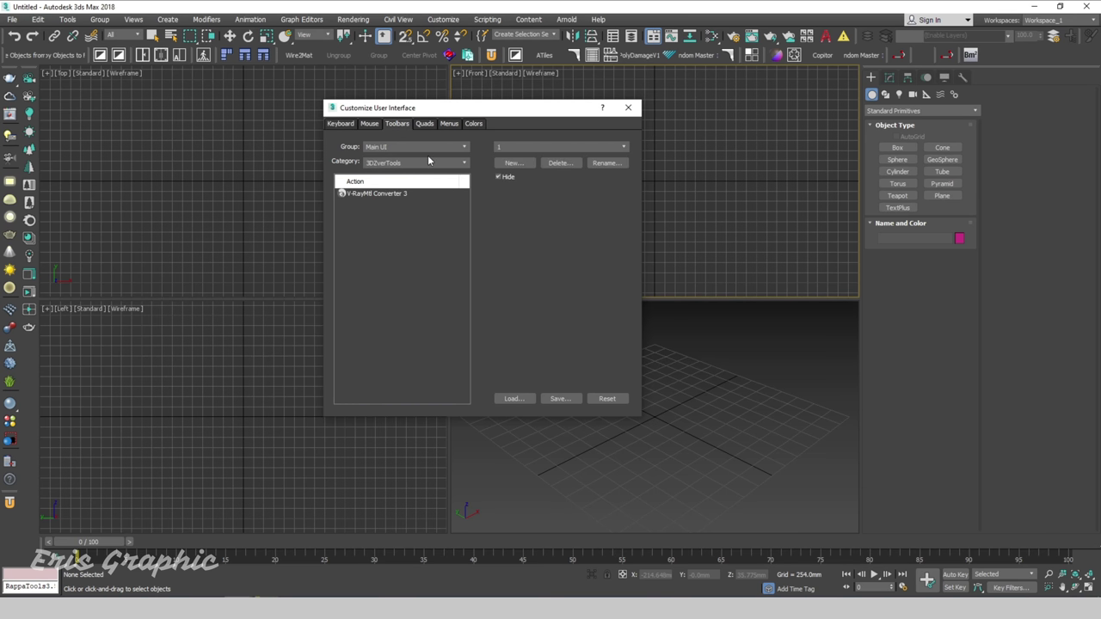
pyautogui.click(423, 163)
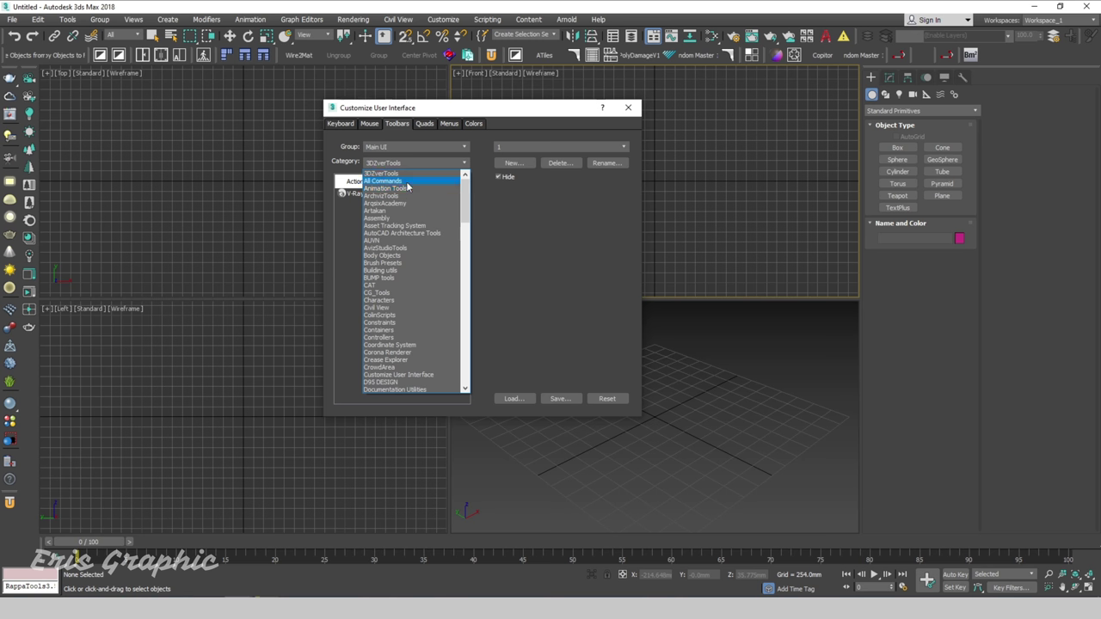
pyautogui.click(575, 222)
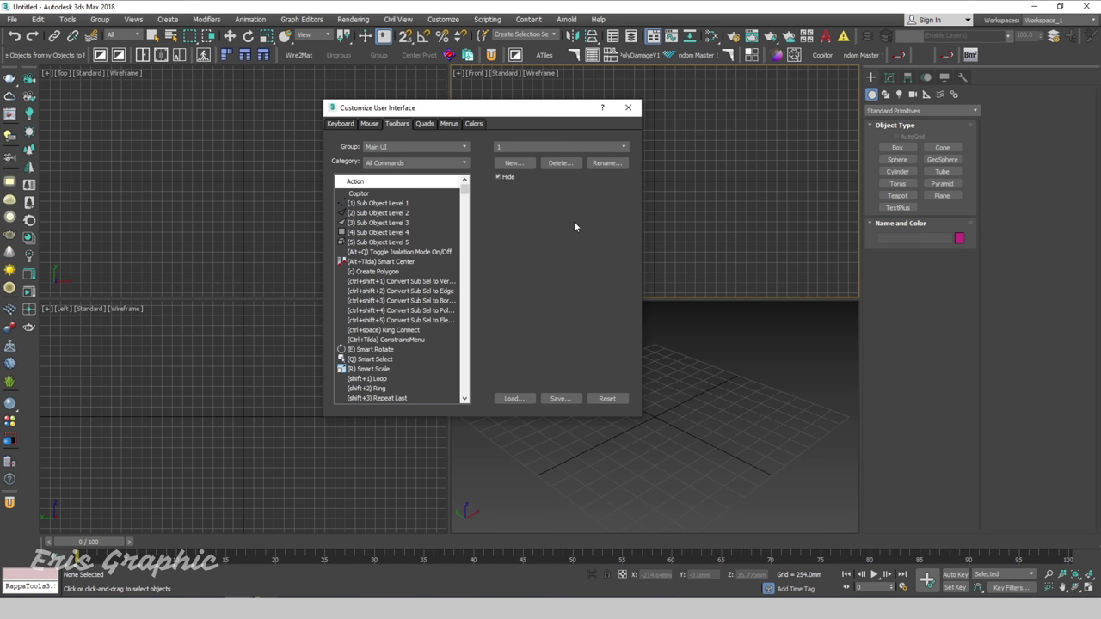
pyautogui.click(388, 217)
# Step: Find the Auto Light command and drag it onto the main toolbar
pyautogui.scroll(-1, 388, 211)
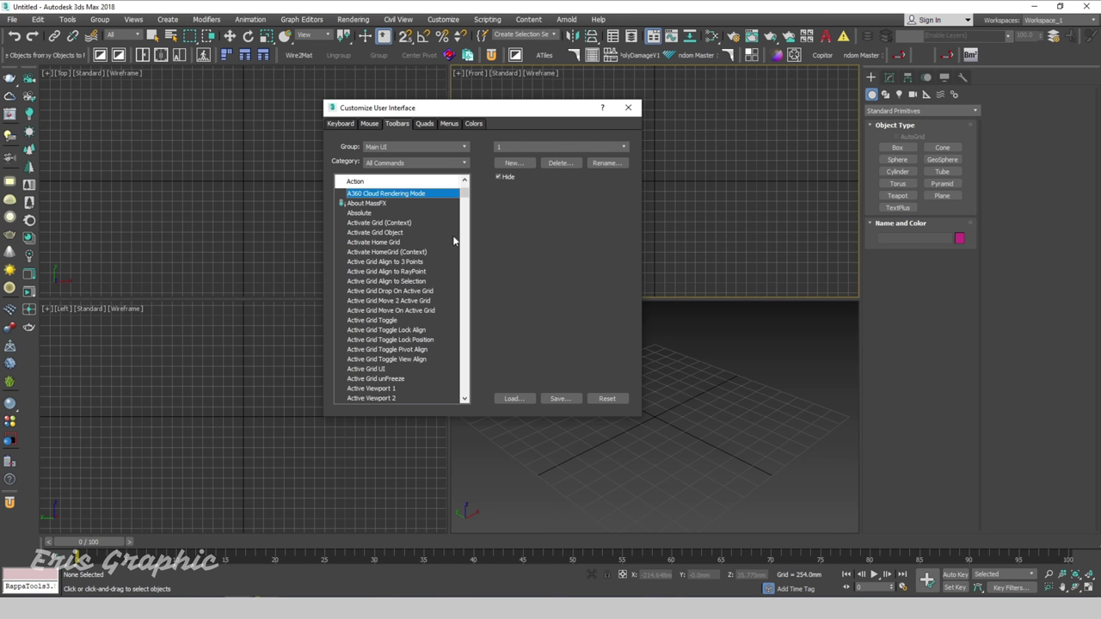
pyautogui.scroll(-3, 444, 227)
pyautogui.scroll(-3, 443, 227)
pyautogui.scroll(-3, 443, 230)
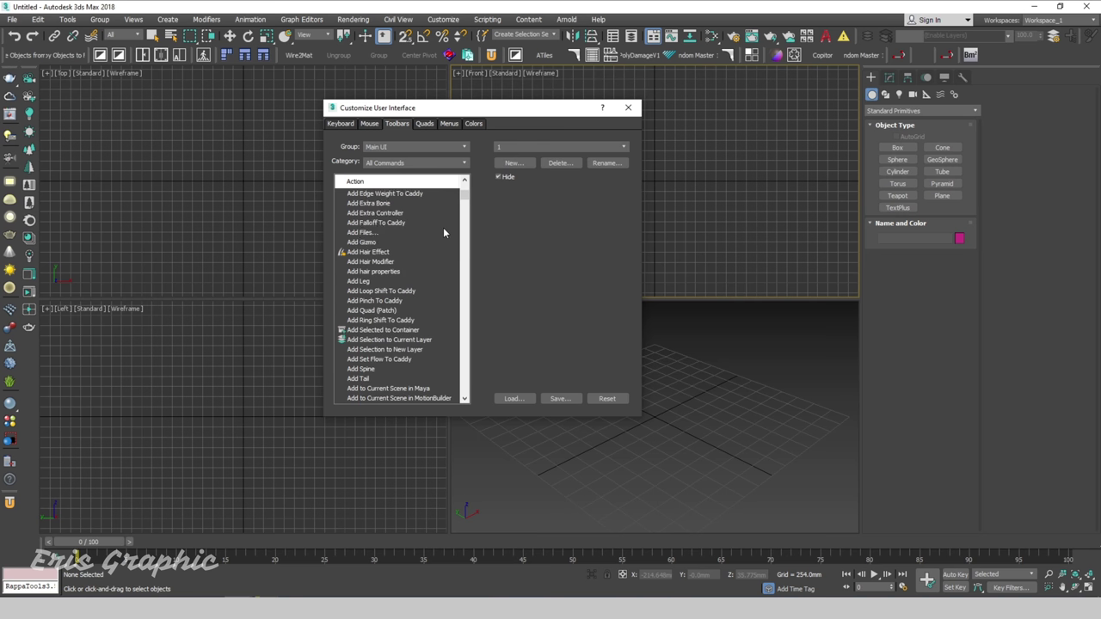
pyautogui.scroll(-3, 443, 230)
pyautogui.scroll(-5, 444, 231)
pyautogui.scroll(-5, 444, 230)
pyautogui.scroll(-5, 443, 230)
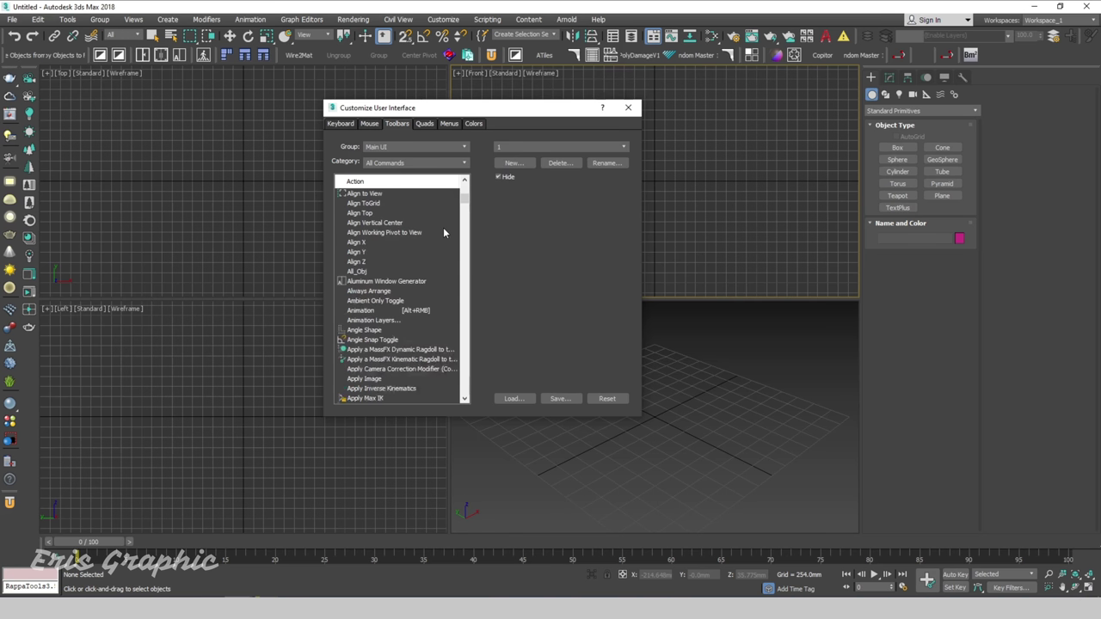
pyautogui.scroll(-3, 443, 227)
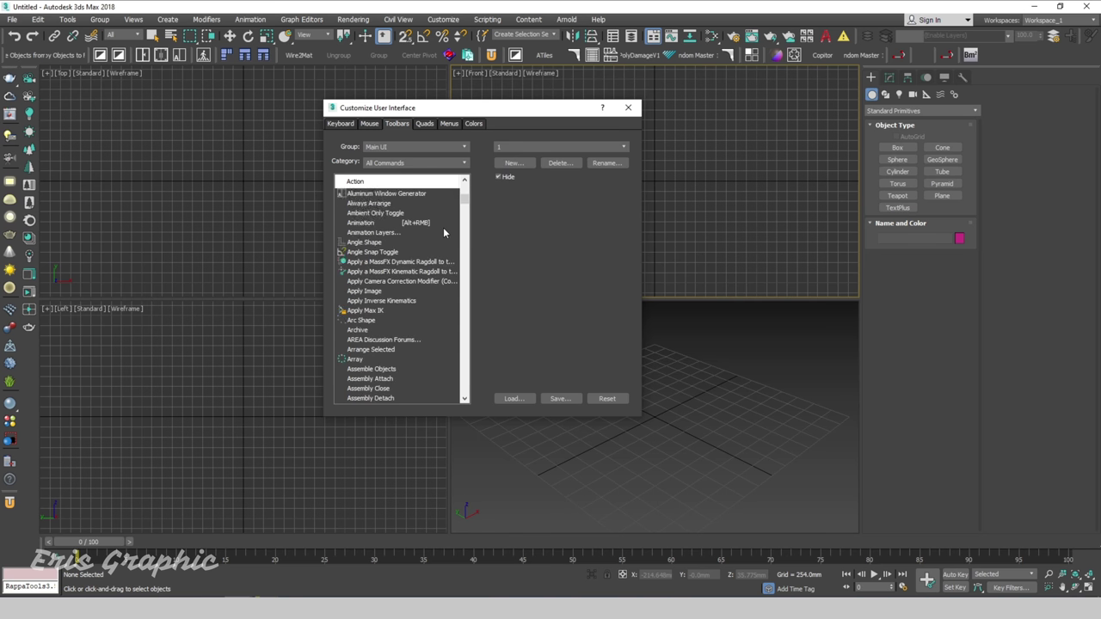
pyautogui.scroll(-2, 443, 227)
pyautogui.scroll(-3, 442, 227)
pyautogui.scroll(-2, 443, 227)
pyautogui.scroll(-4, 444, 232)
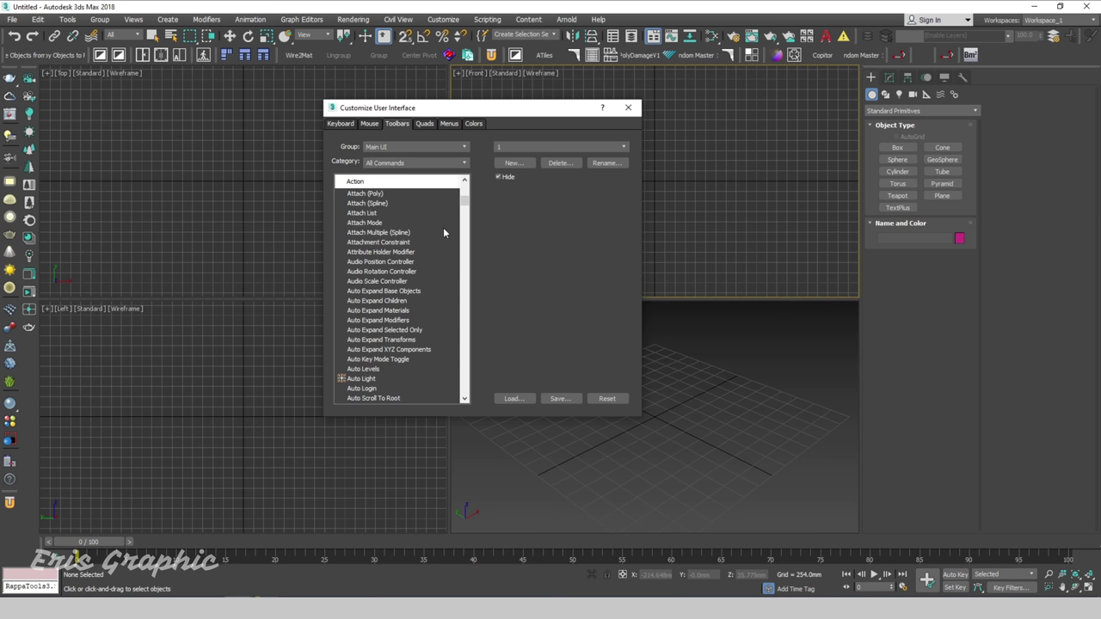
pyautogui.click(363, 379)
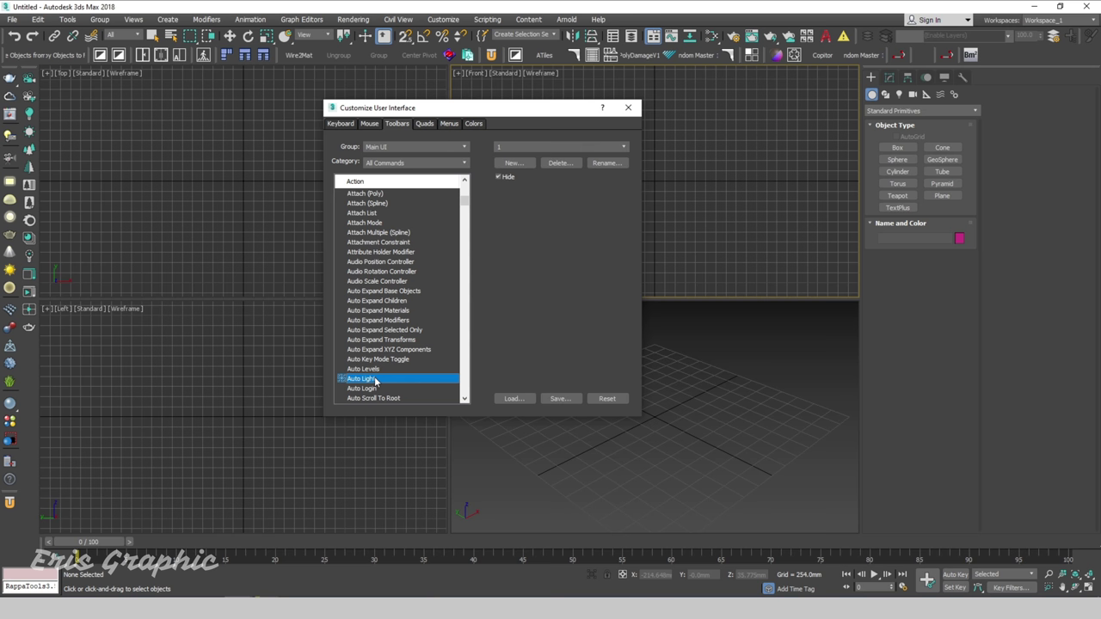
pyautogui.moveTo(383, 382); pyautogui.dragTo(605, 60)
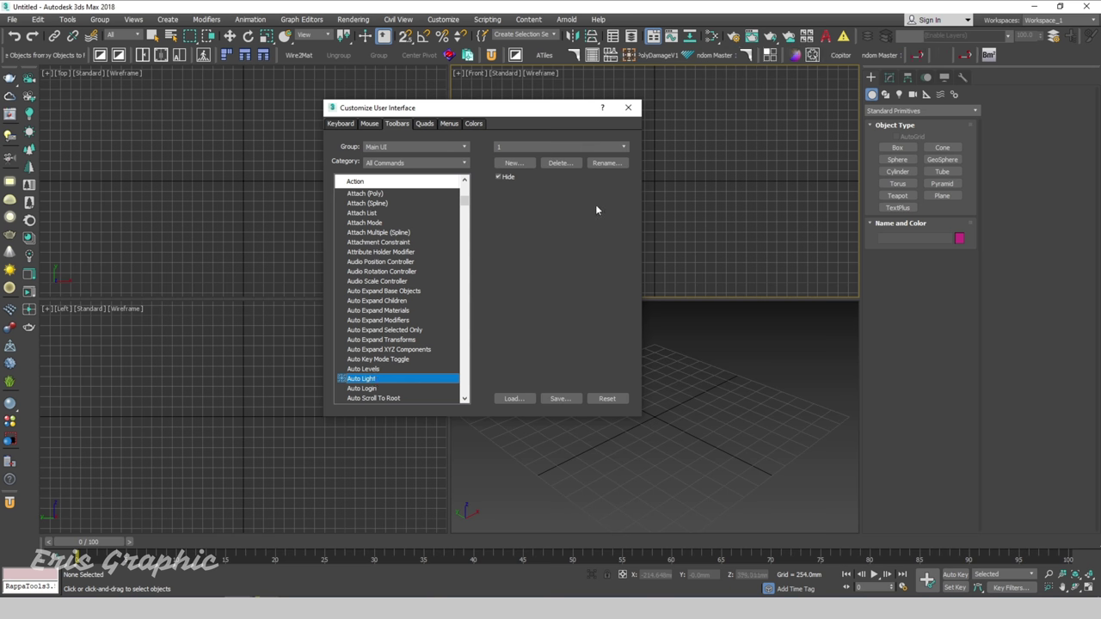
# Step: Close the Customize dialog and launch Auto Light from its new button, accepting millimeter units
pyautogui.click(630, 108)
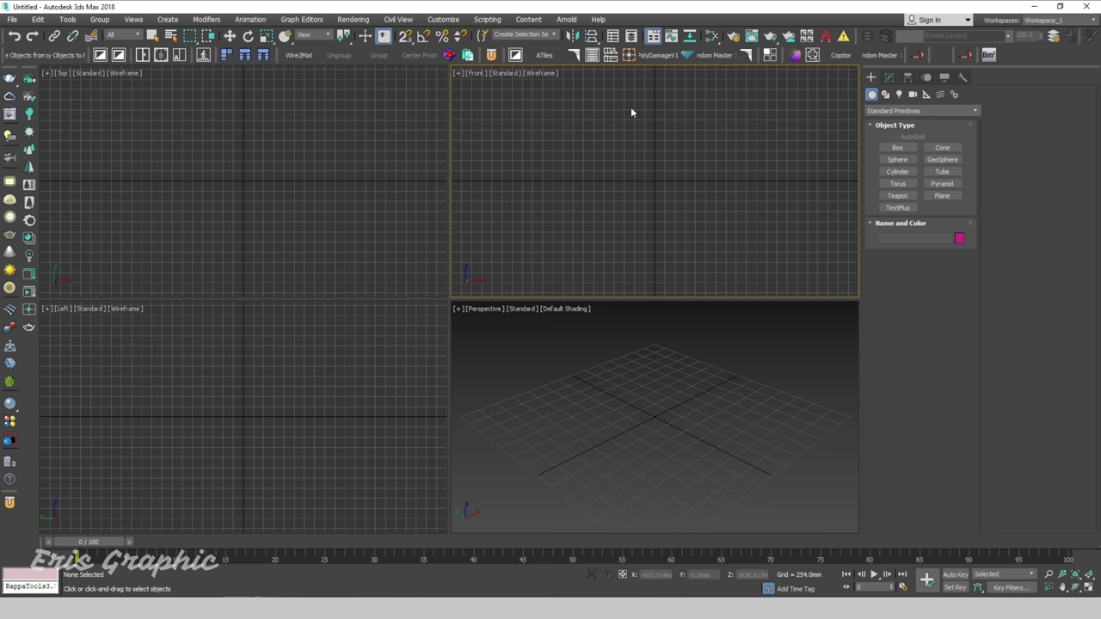
pyautogui.click(632, 57)
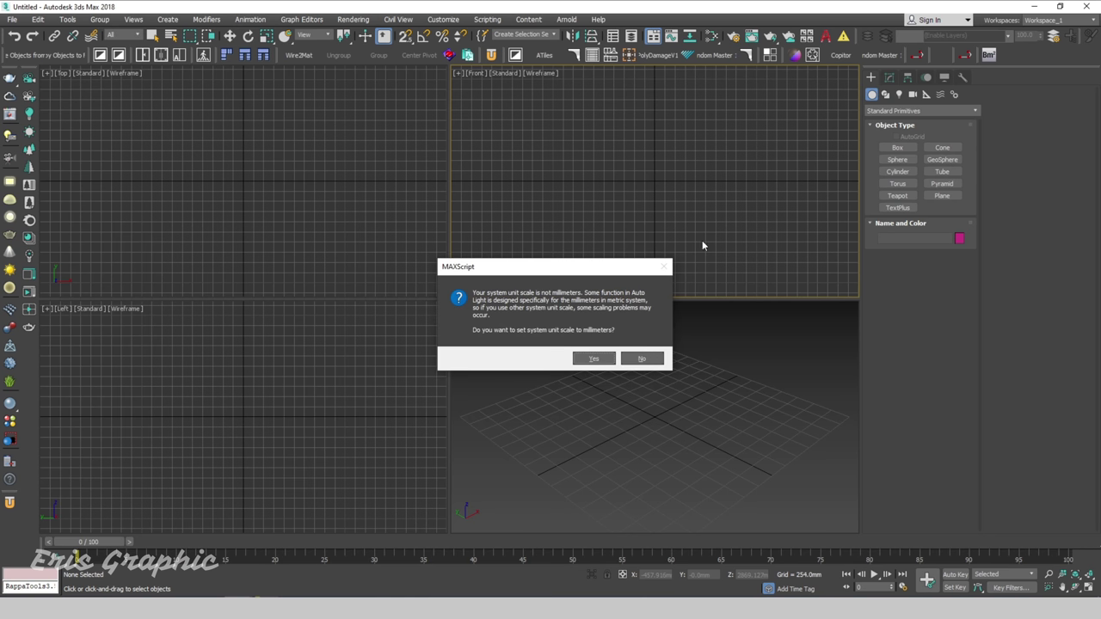
pyautogui.click(594, 359)
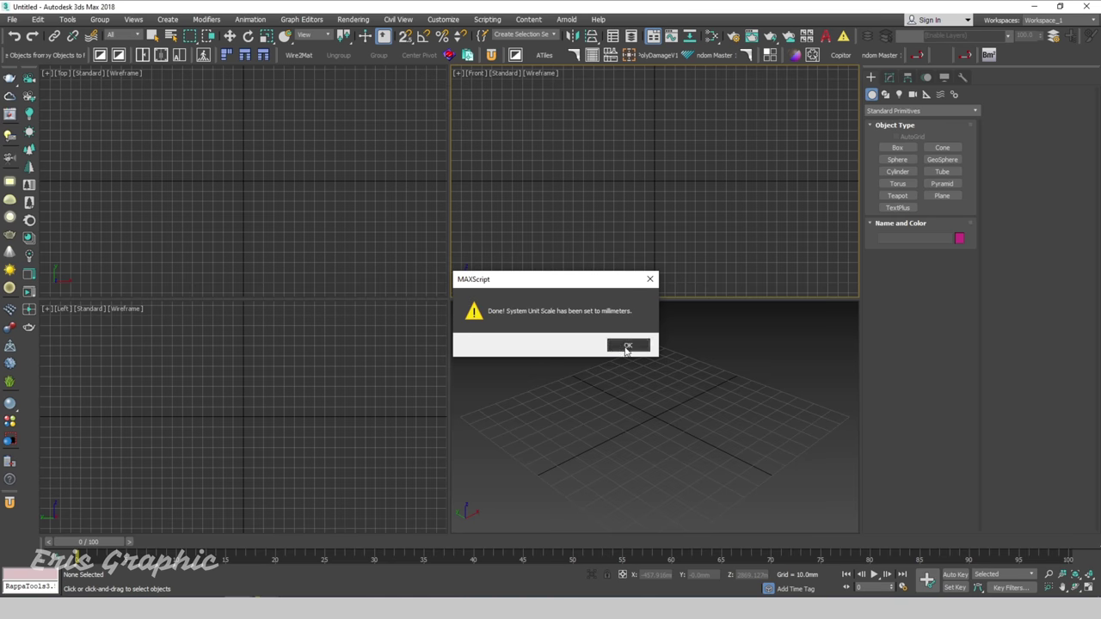